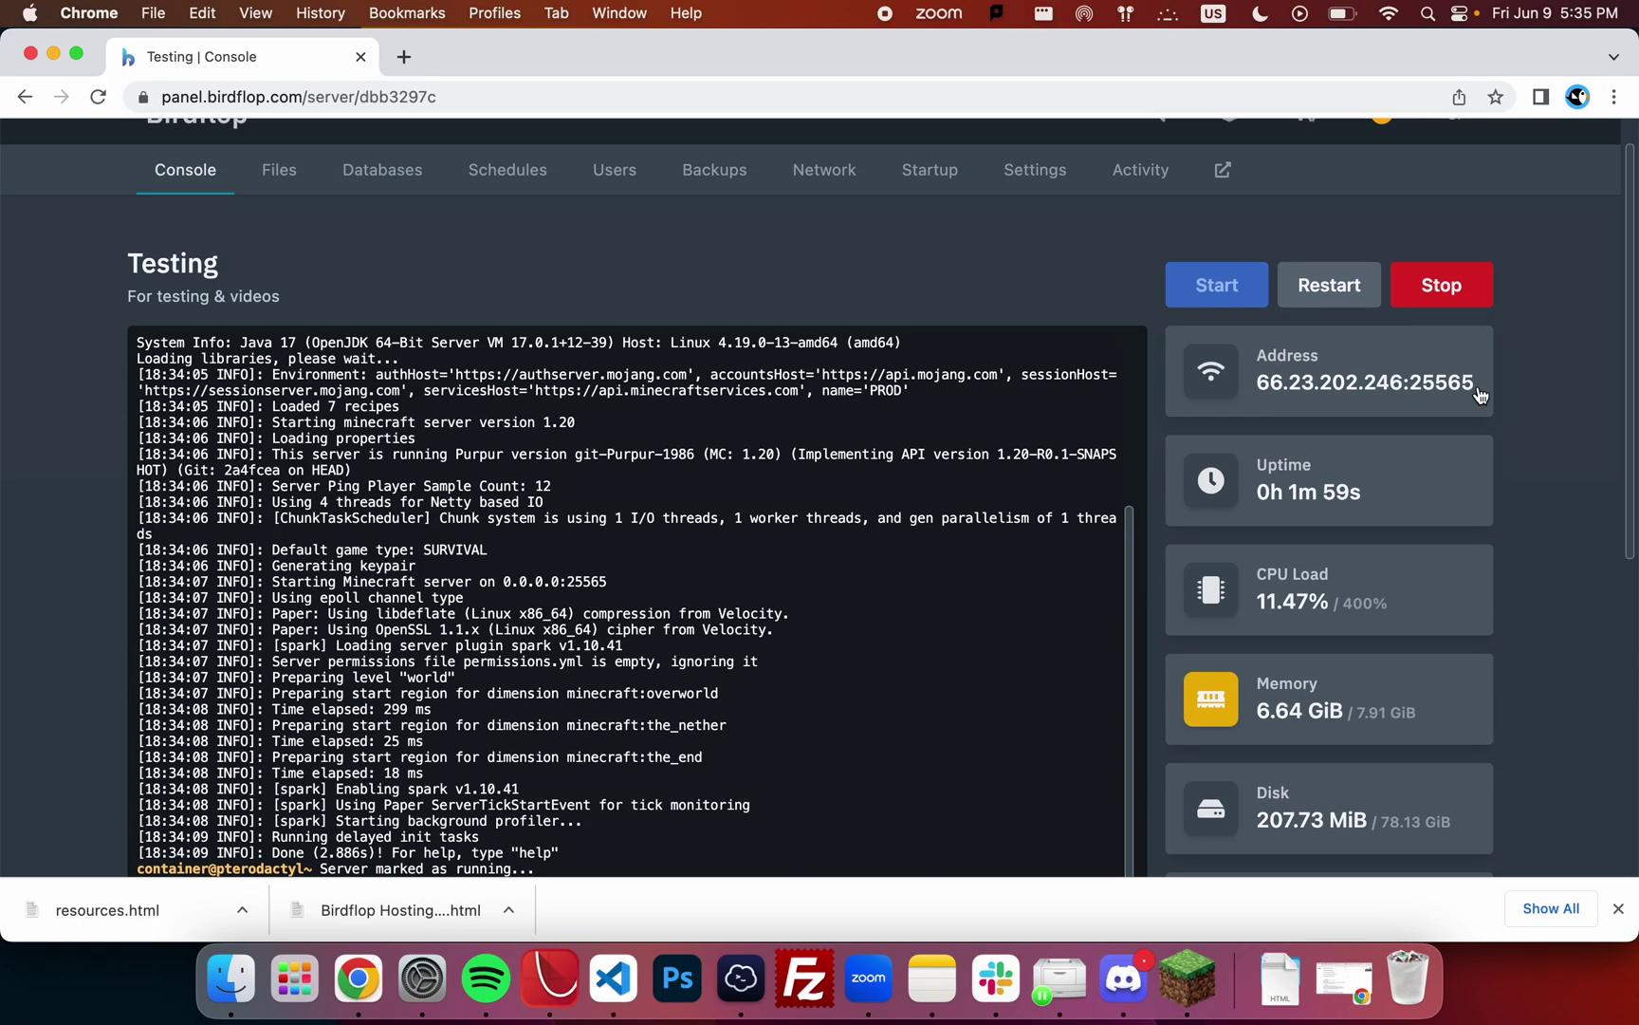
Look over the server's resource statistics and console log, highlighting the Minecraft version number in the startup lines.
{"action": "scroll", "coordinate": [1540, 447], "scroll_direction": "up", "scroll_amount": 1}
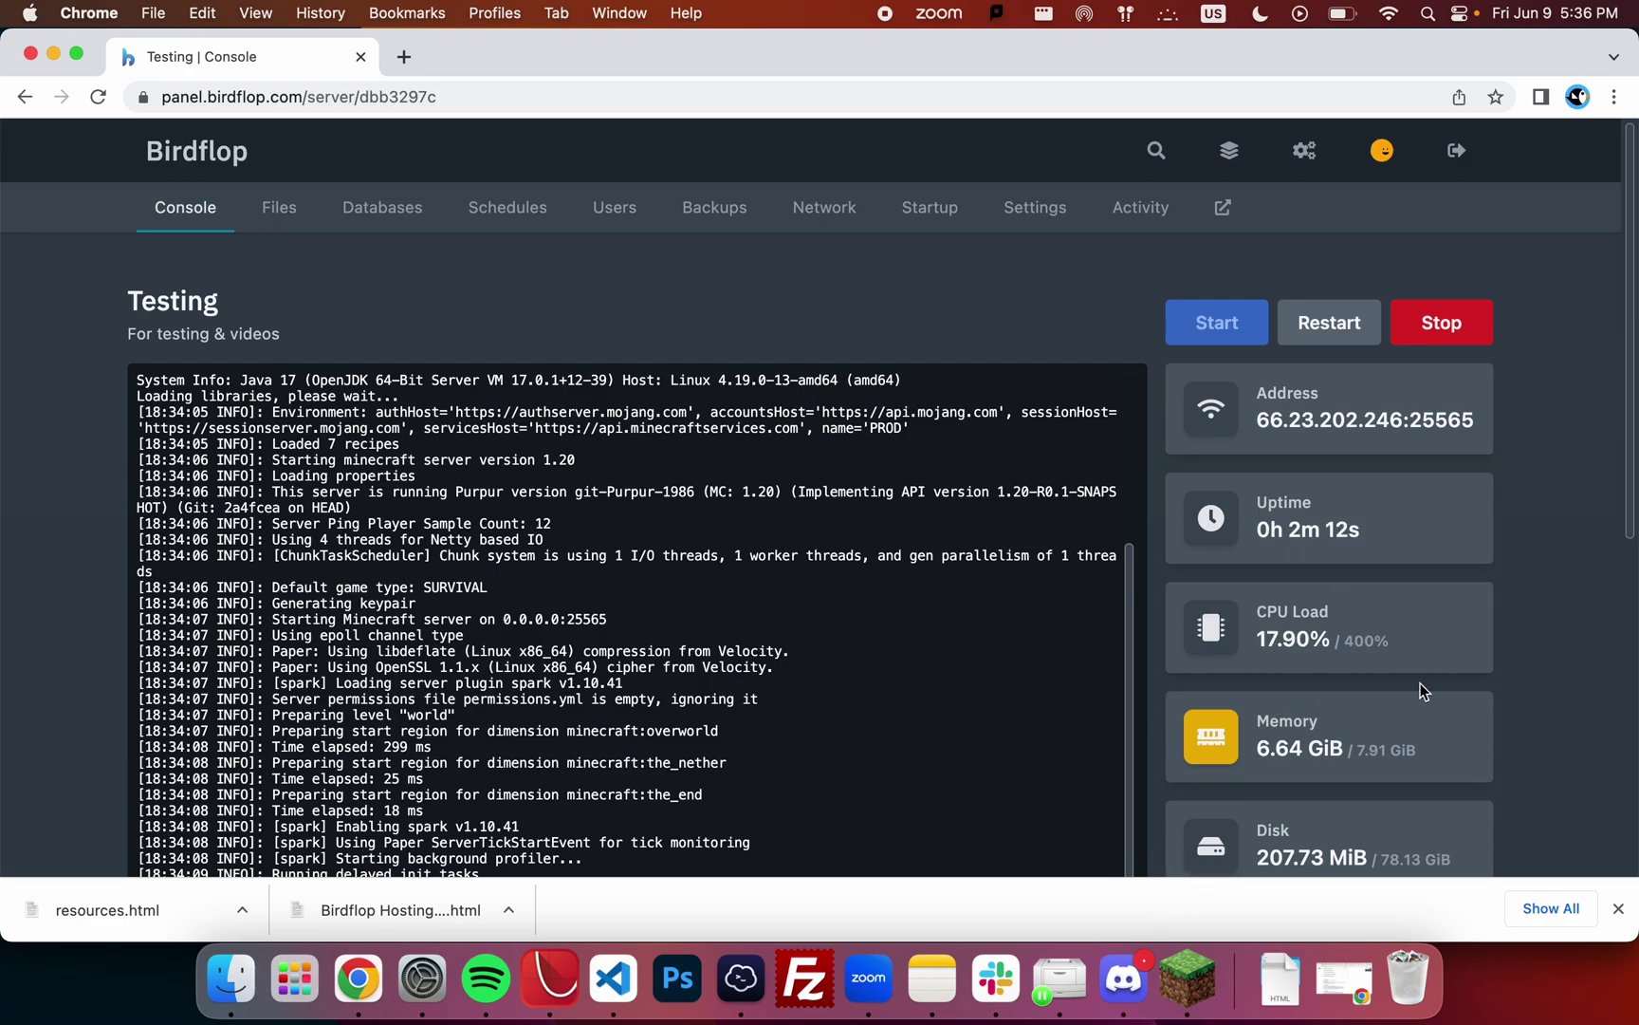
{"action": "scroll", "coordinate": [1302, 651], "scroll_direction": "down", "scroll_amount": 3}
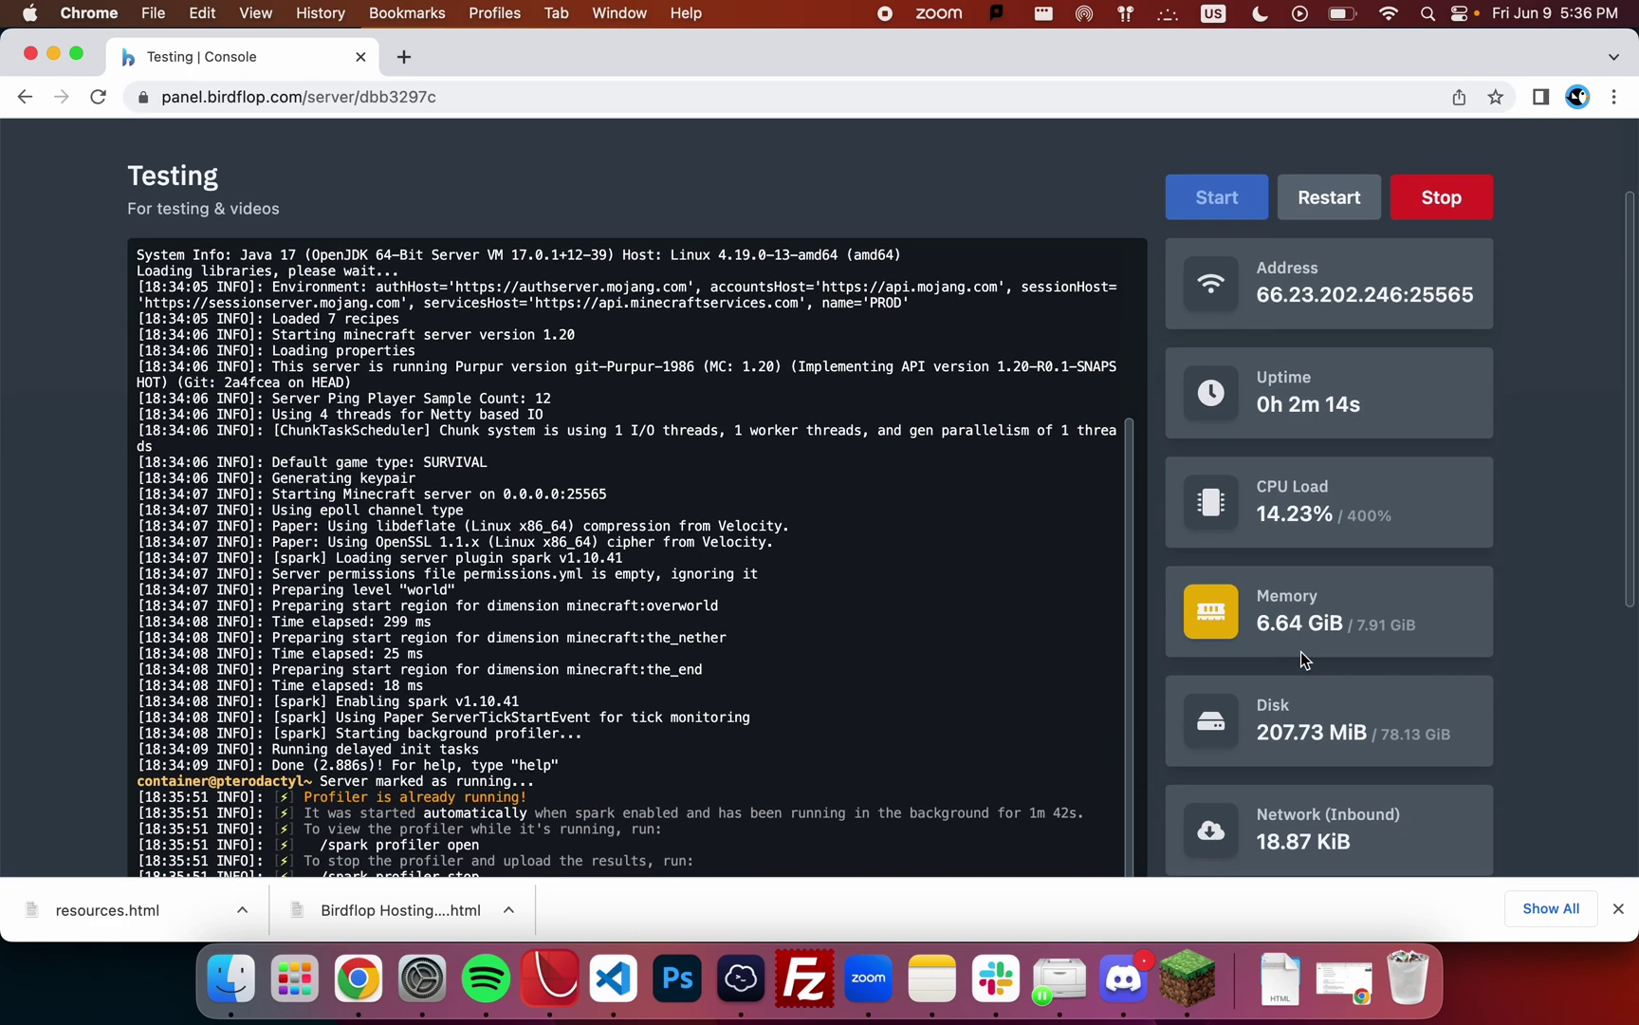
{"action": "scroll", "coordinate": [1302, 651], "scroll_direction": "down", "scroll_amount": 2}
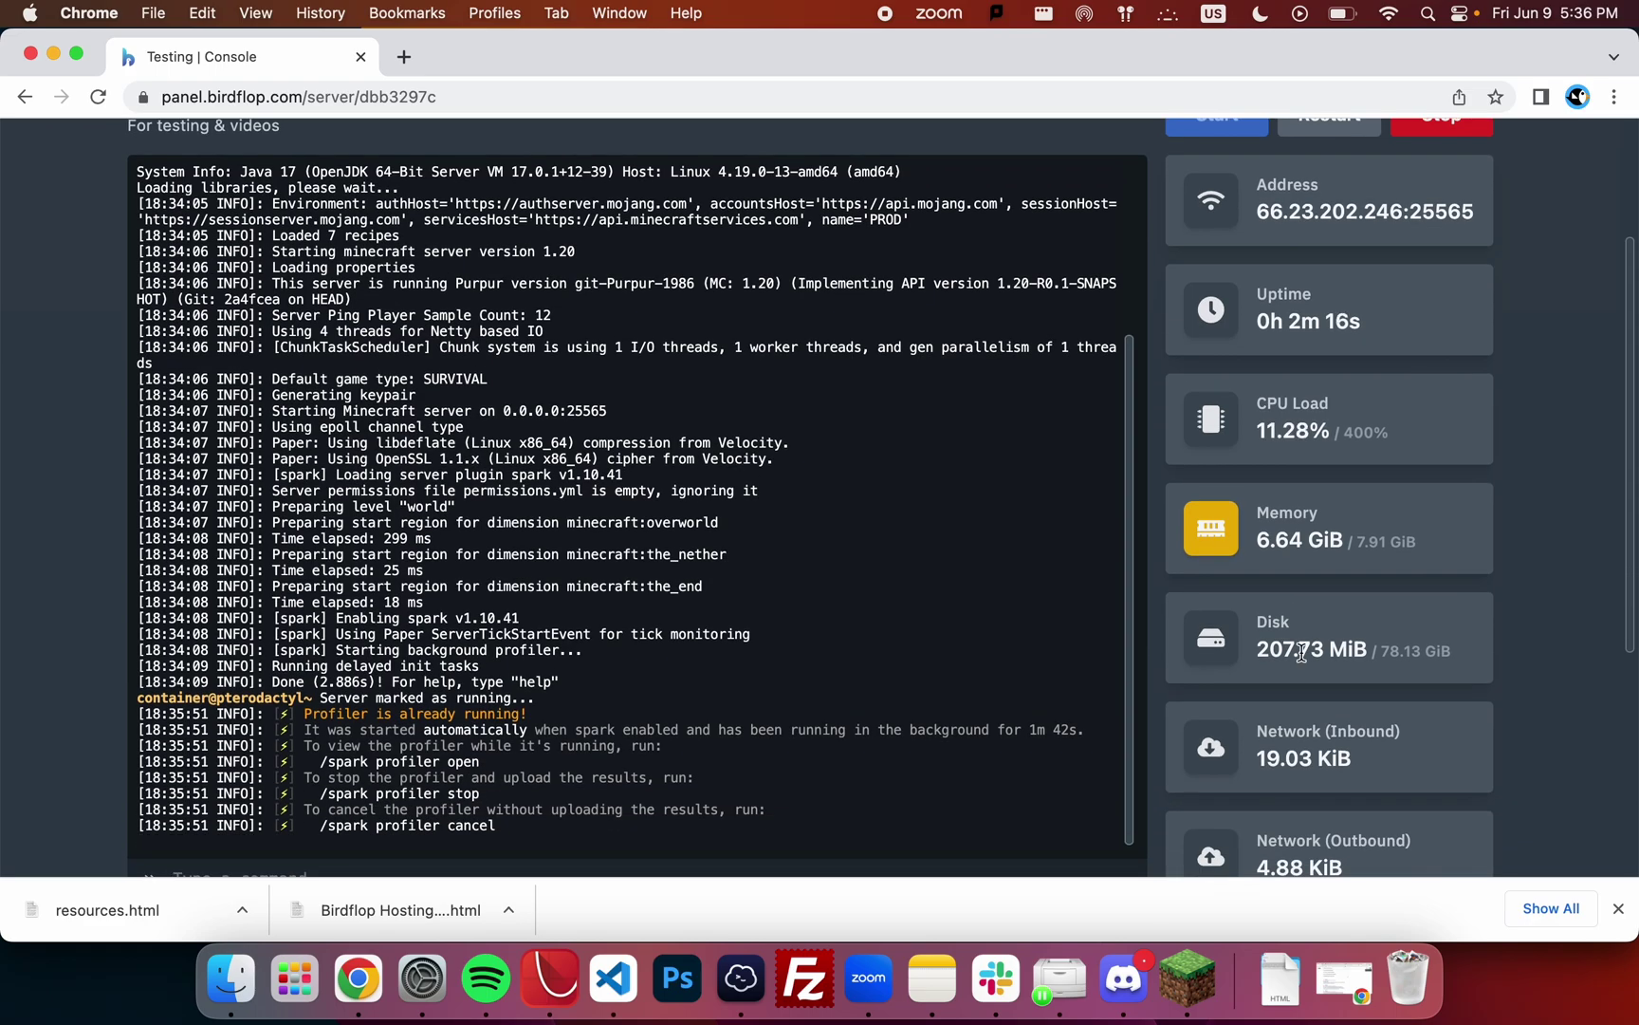
{"action": "scroll", "coordinate": [1325, 354], "scroll_direction": "up", "scroll_amount": 1}
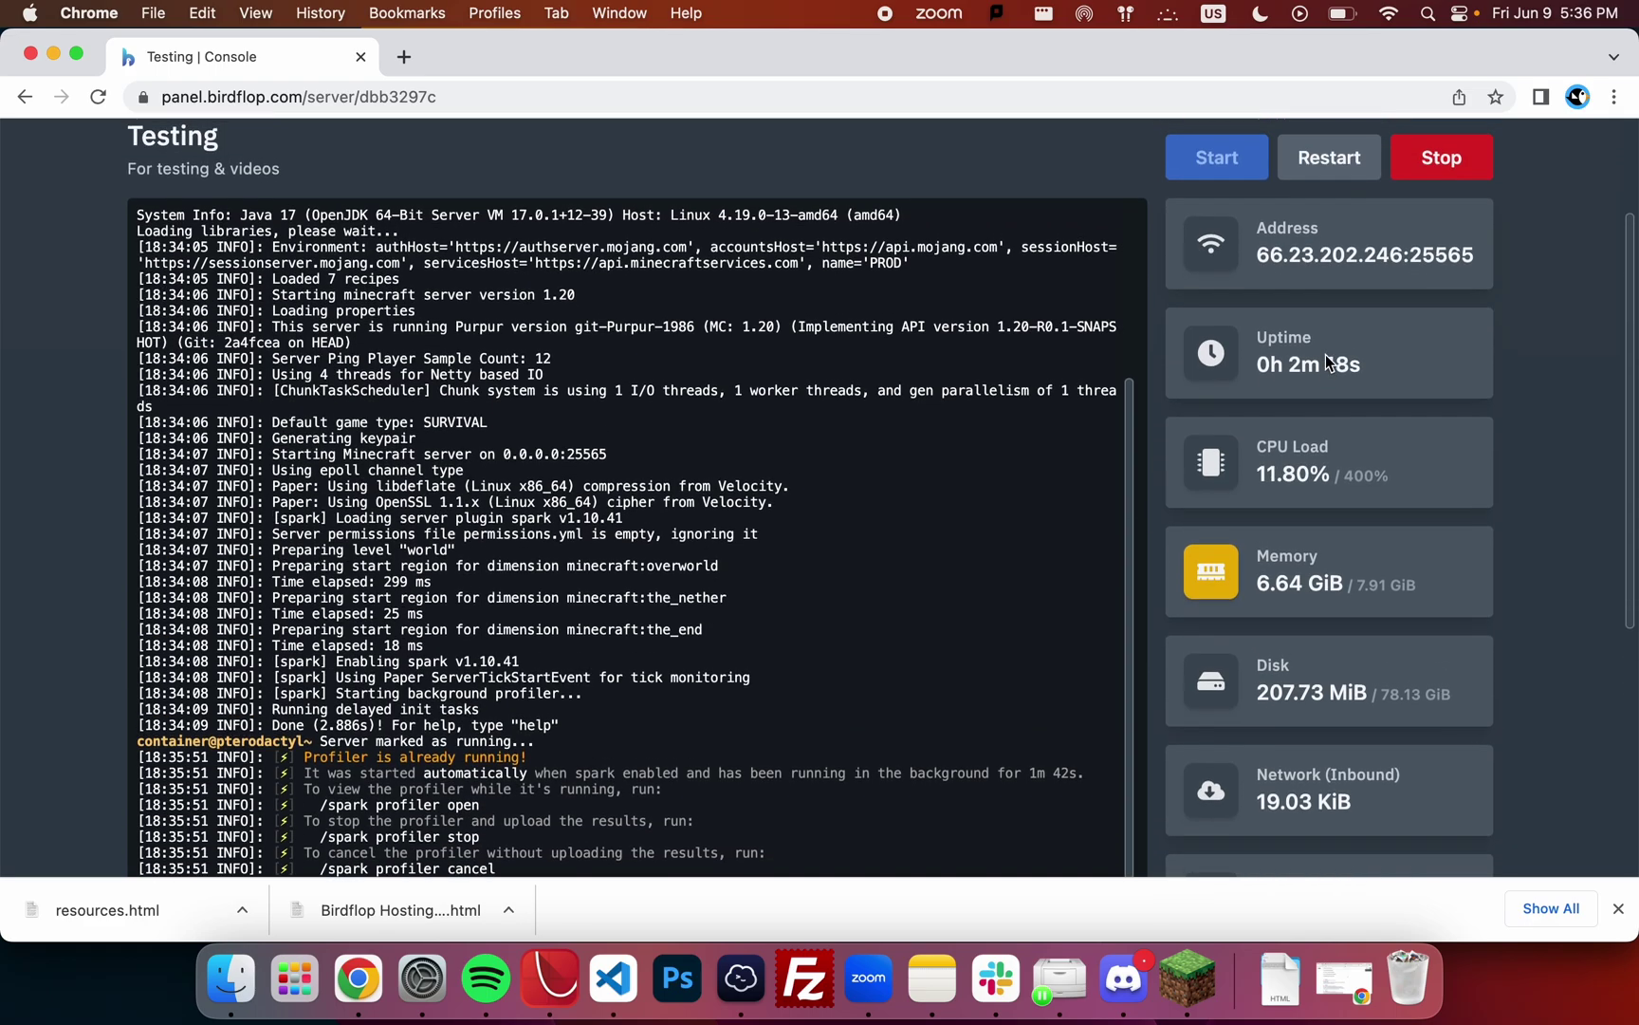
{"action": "mouse_move", "coordinate": [572, 298]}
{"action": "left_mouse_down"}
{"action": "mouse_move", "coordinate": [520, 300]}
{"action": "mouse_move", "coordinate": [545, 300]}
{"action": "left_mouse_up"}
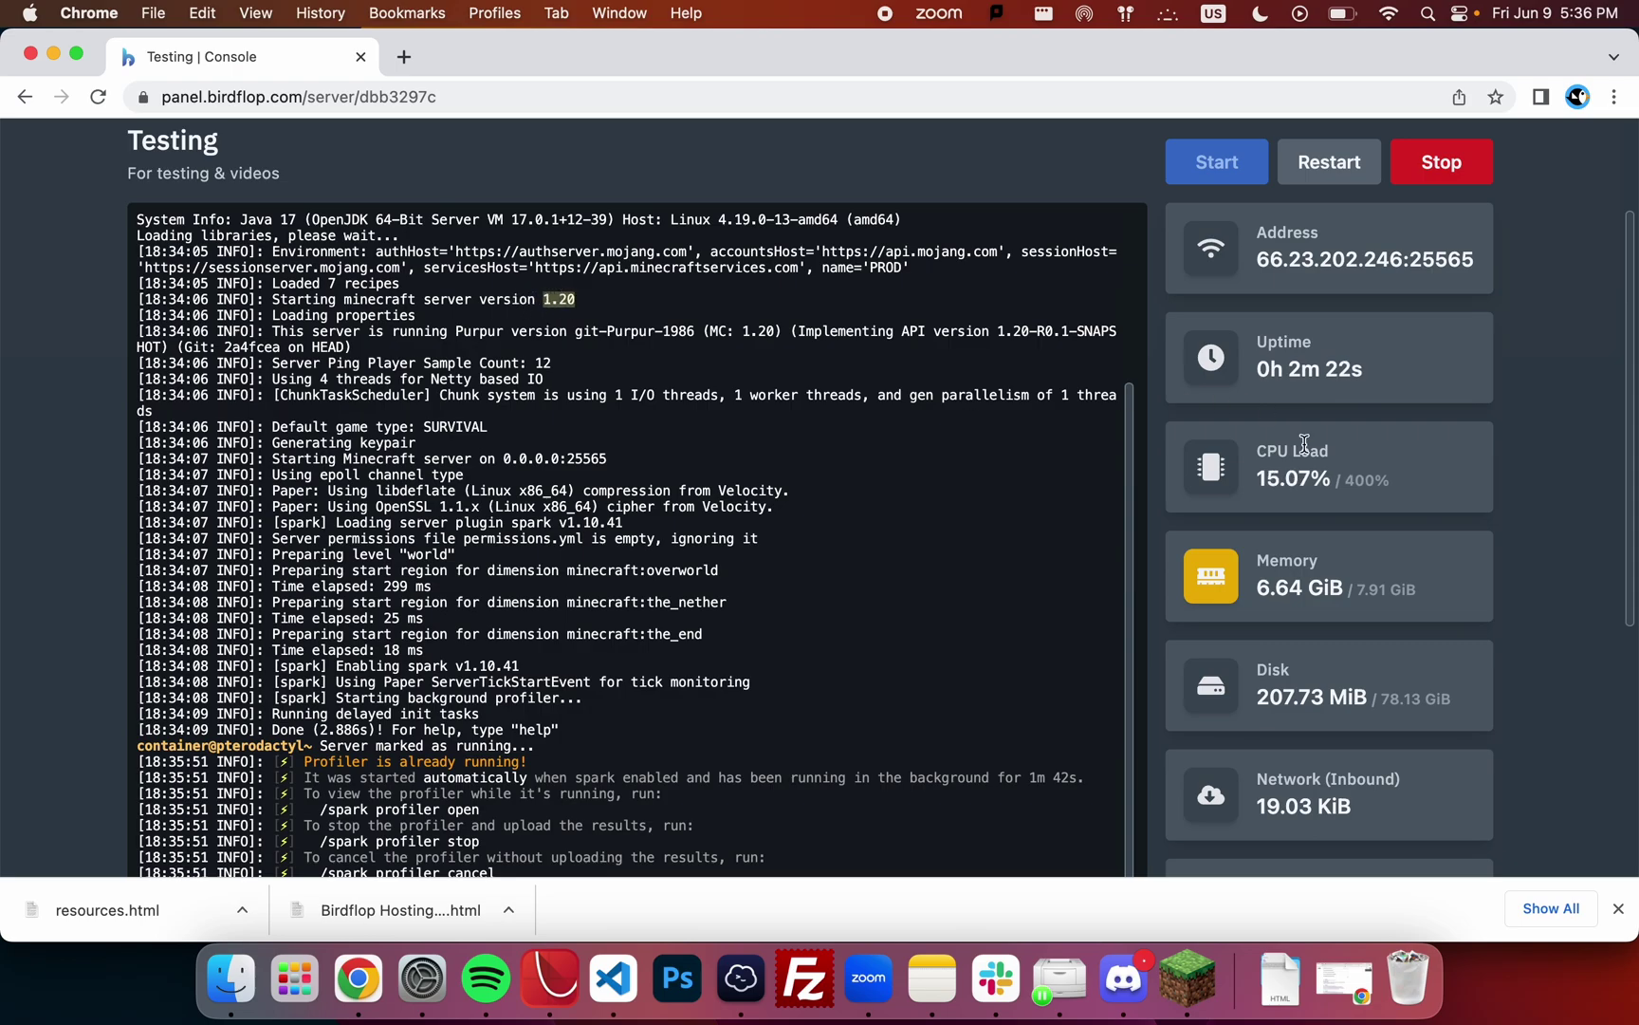
Run the command "spark profiler stop" in the server console and select the resulting spark.lucko.me report link.
{"action": "scroll", "coordinate": [1305, 443], "scroll_direction": "down", "scroll_amount": 3}
{"action": "left_click", "coordinate": [932, 797]}
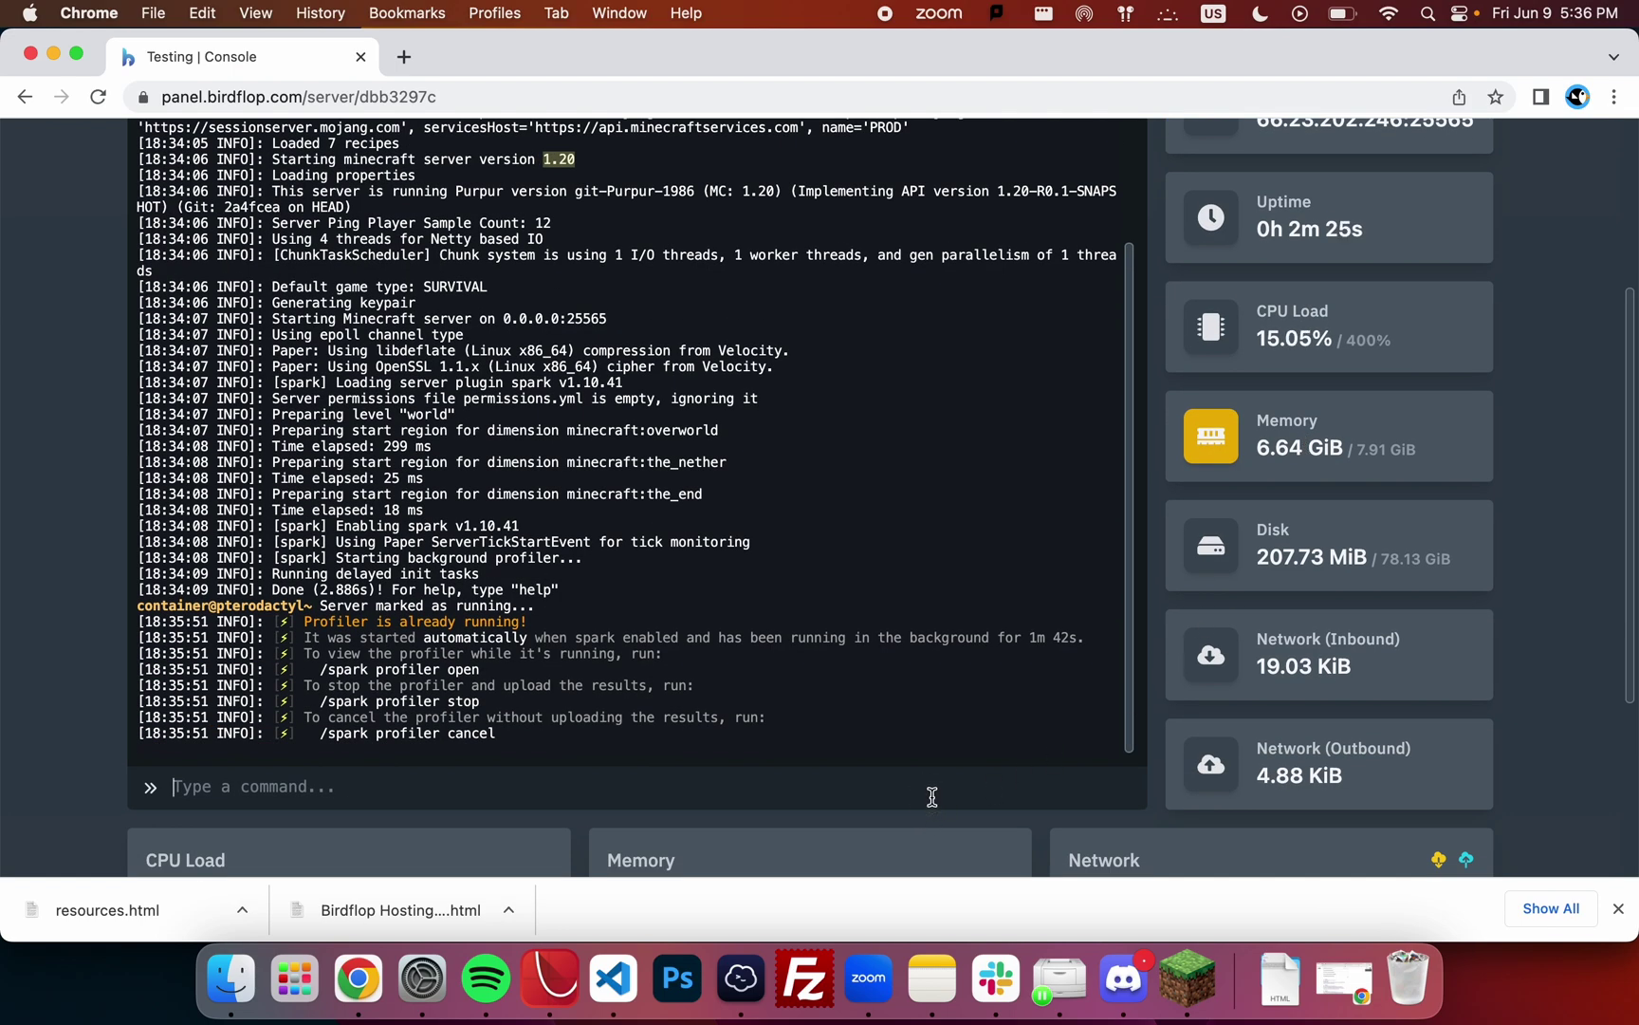
{"action": "type", "text": "sp"}
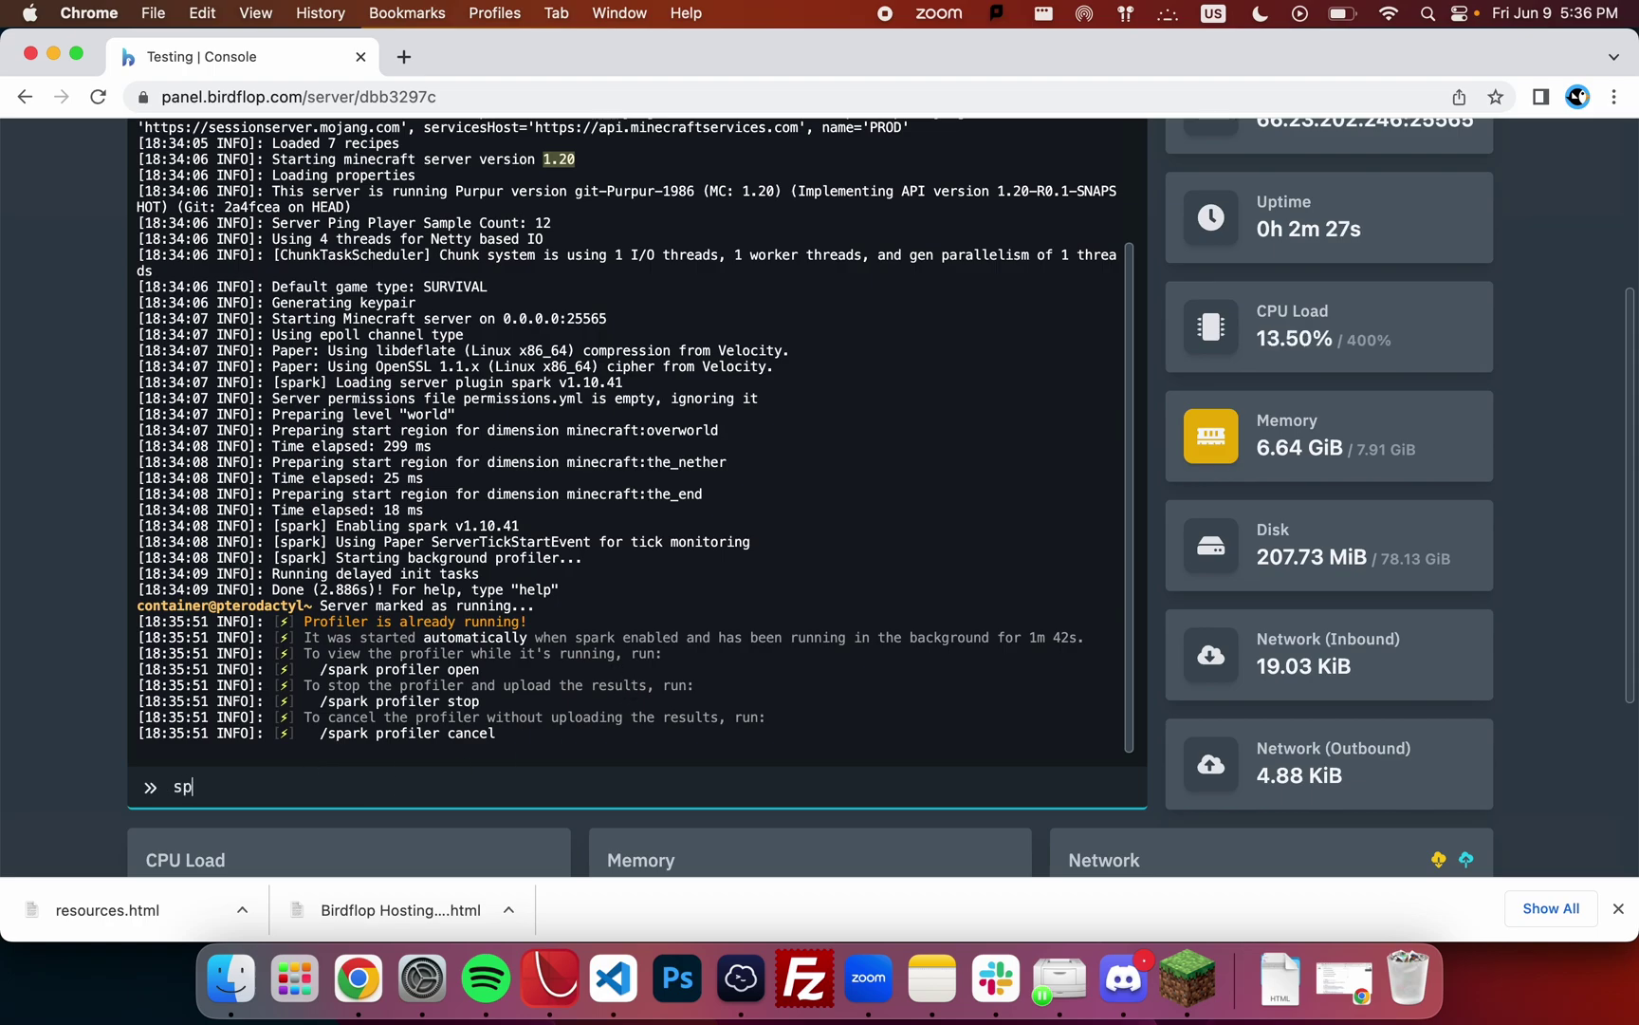
{"action": "type", "text": "ark profiler stop"}
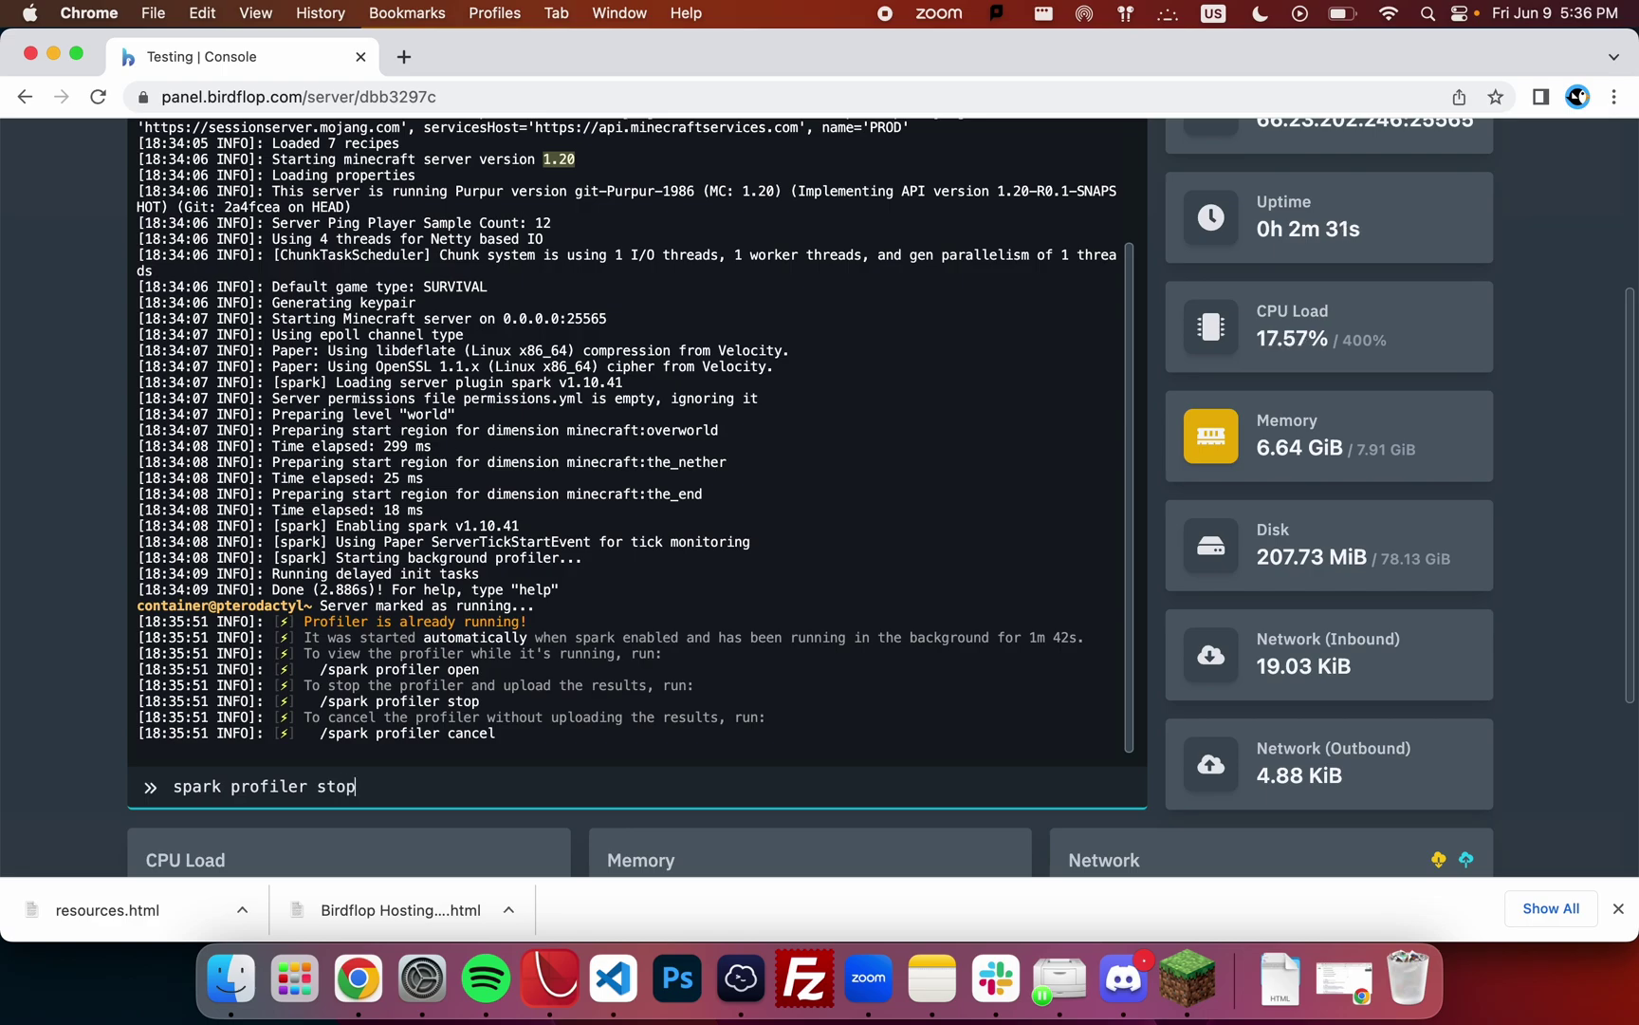
{"action": "key", "text": "Return"}
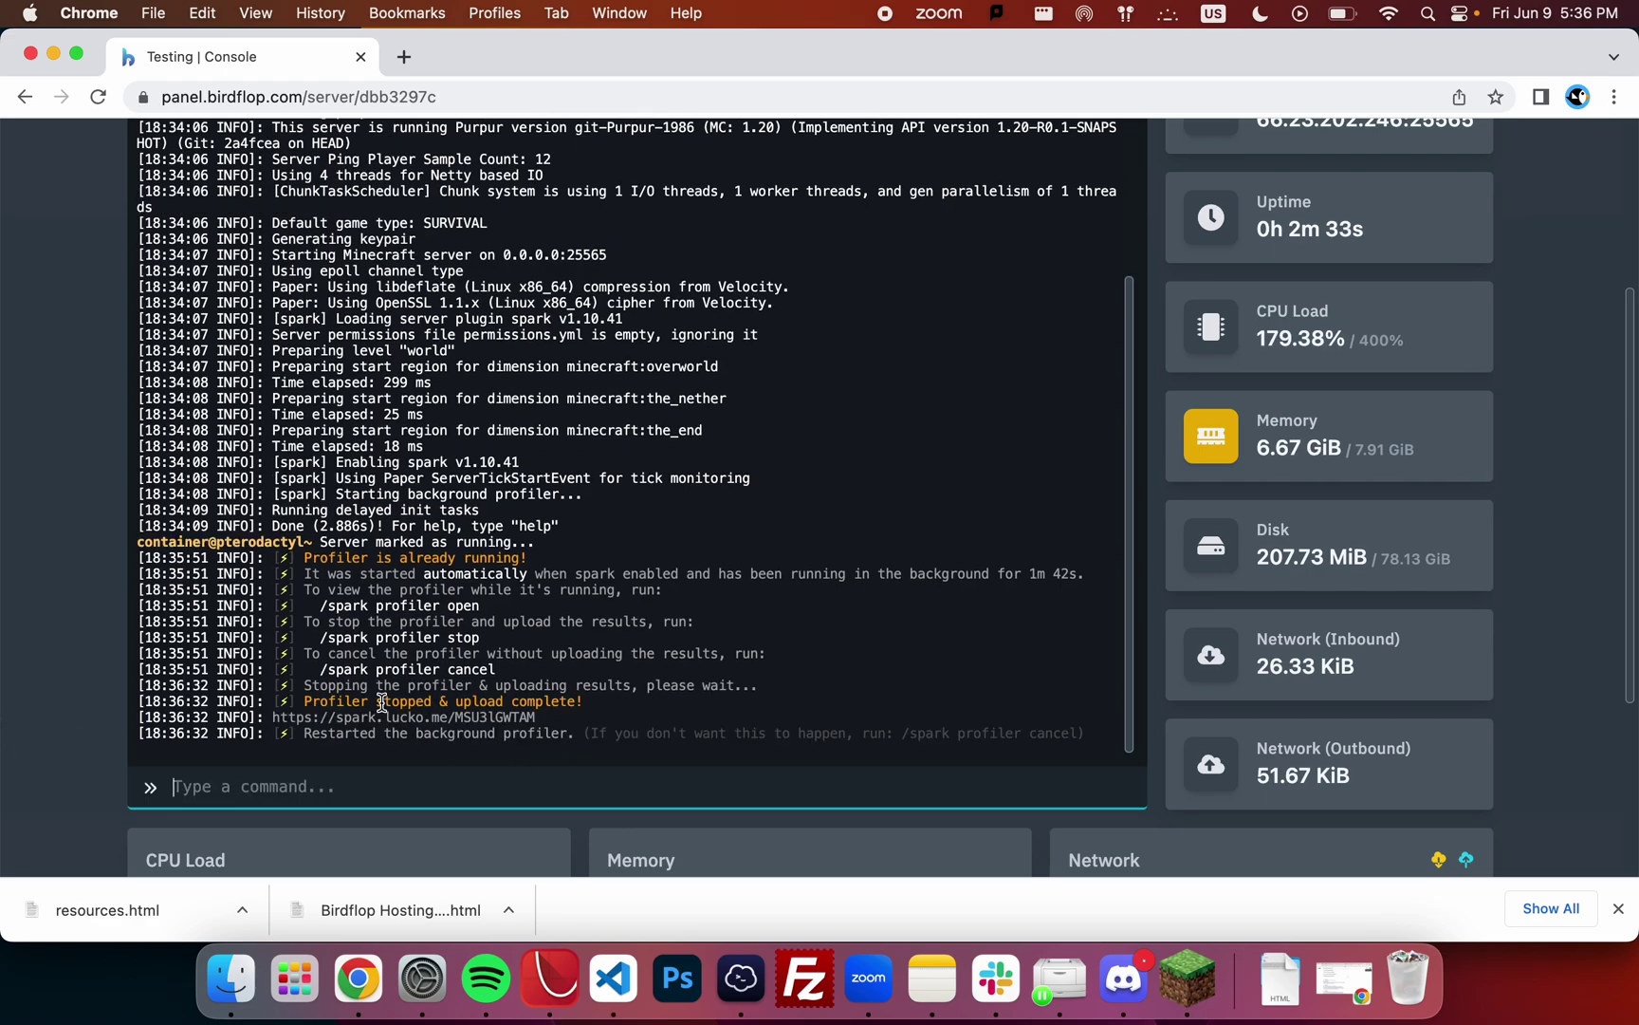
{"action": "left_click_drag", "start_coordinate": [540, 717], "coordinate": [278, 721]}
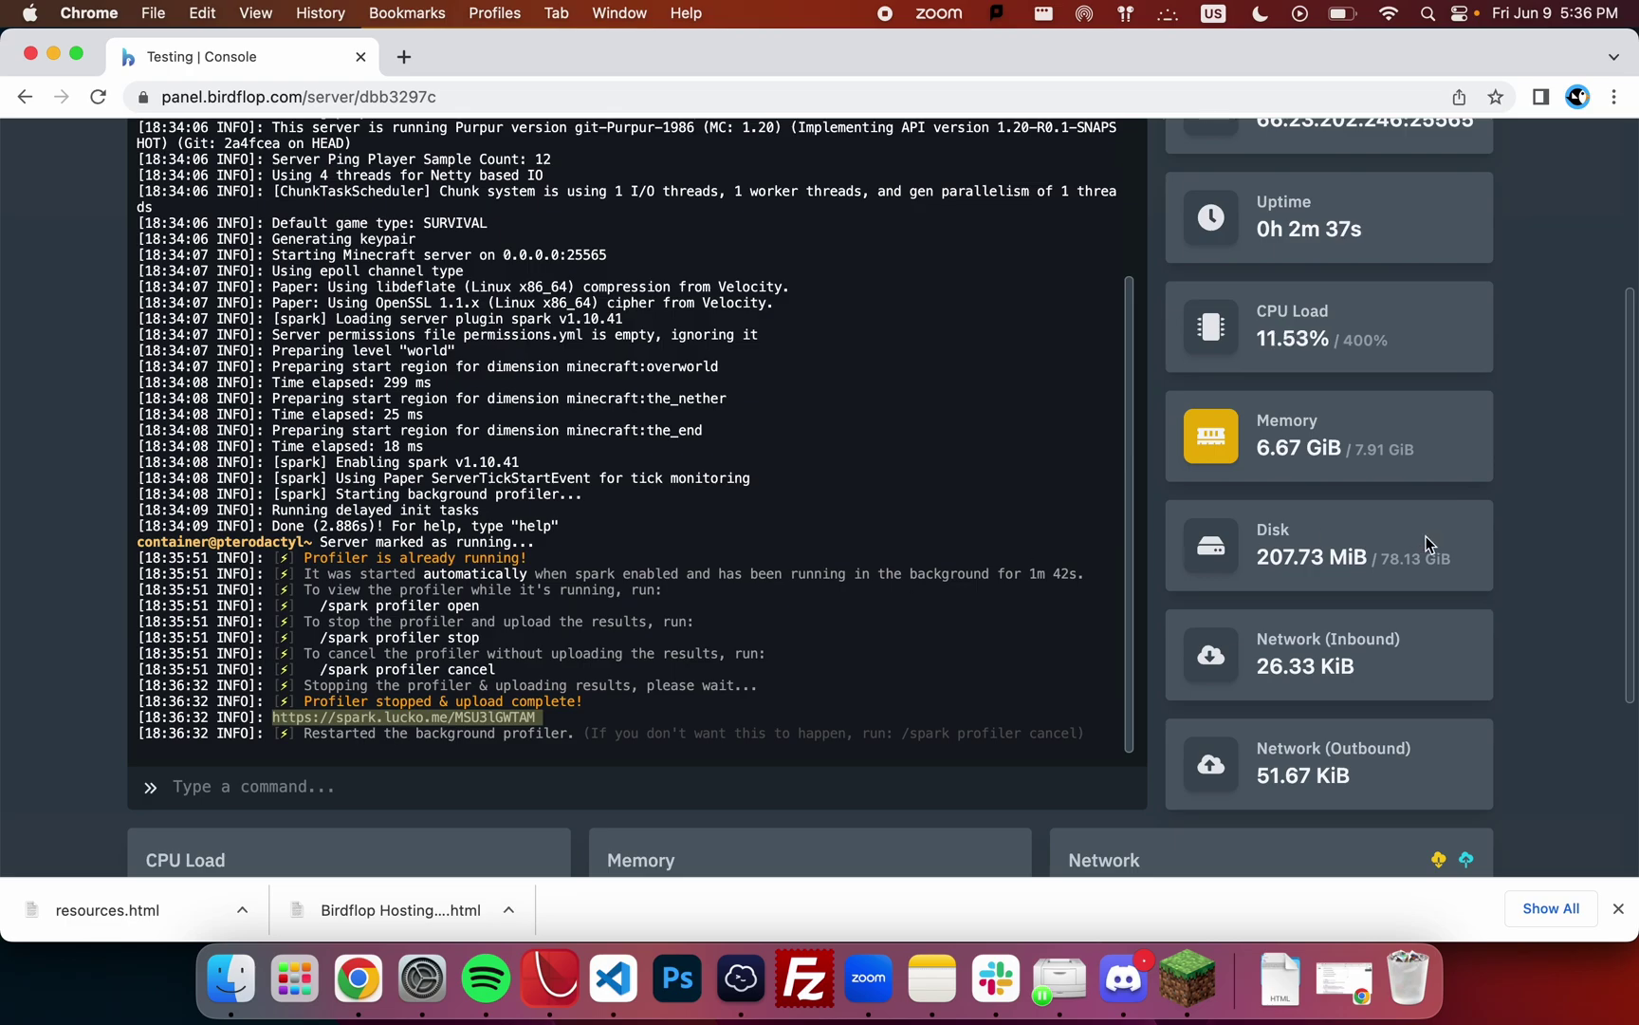
Try to generate a timings report by running "timings paste" in the server console.
{"action": "scroll", "coordinate": [1426, 537], "scroll_direction": "down", "scroll_amount": 1}
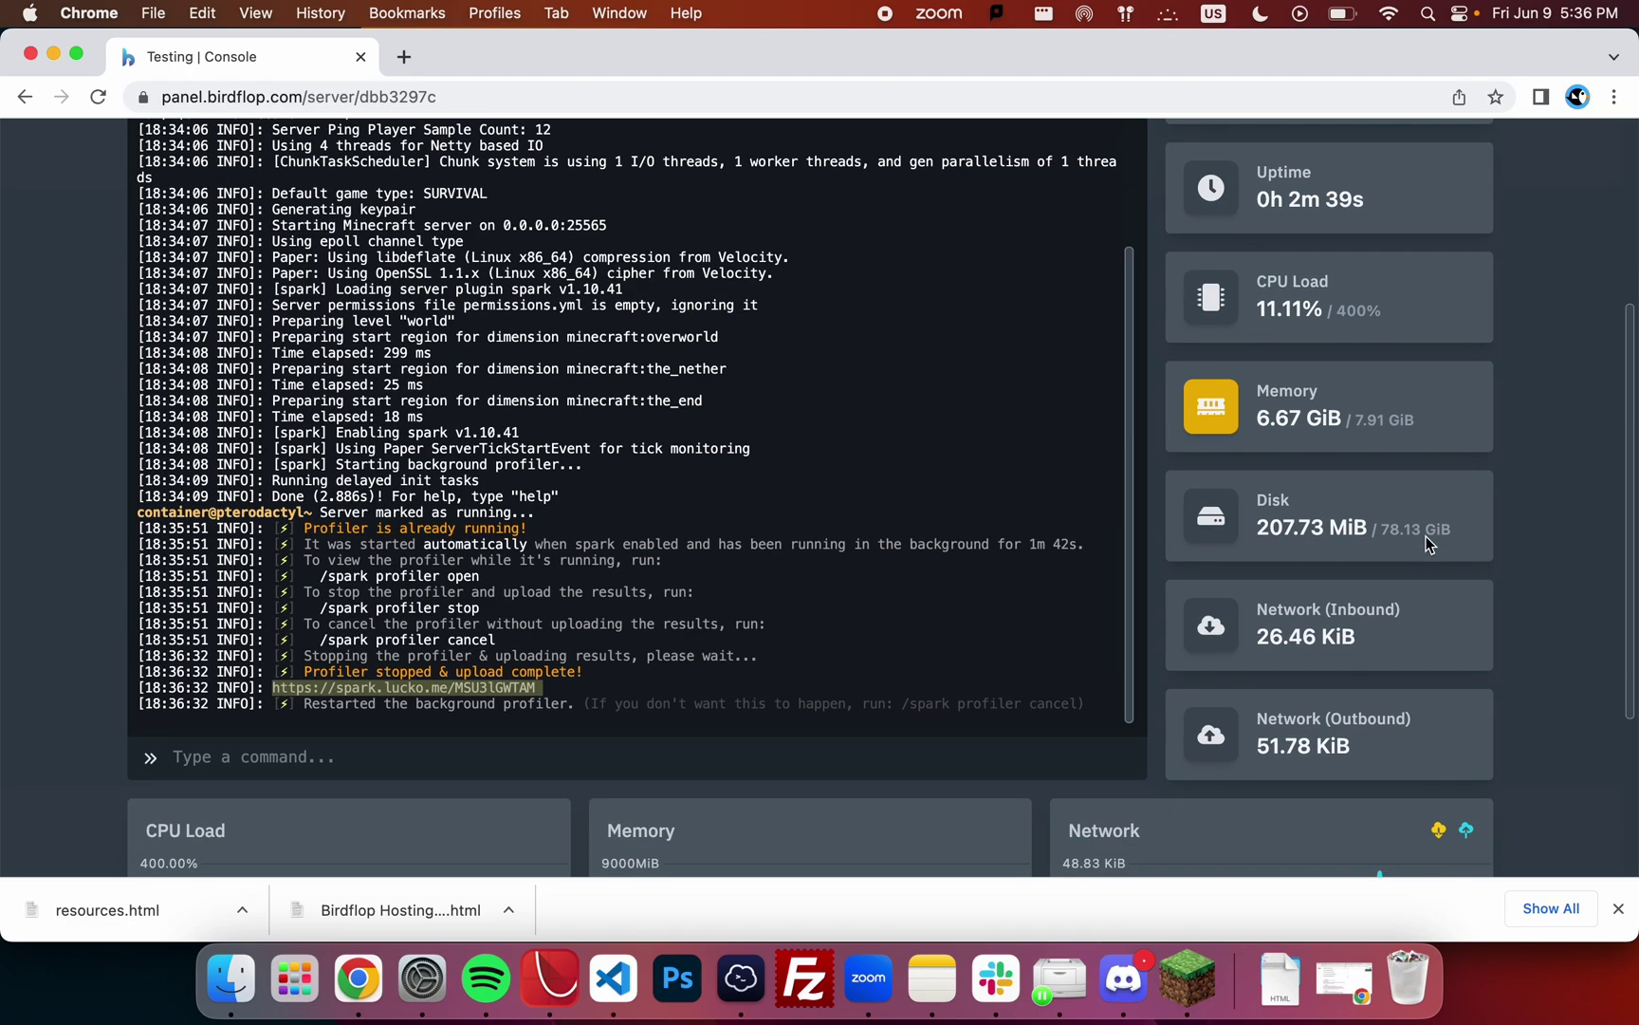
{"action": "scroll", "coordinate": [1461, 437], "scroll_direction": "down", "scroll_amount": 3}
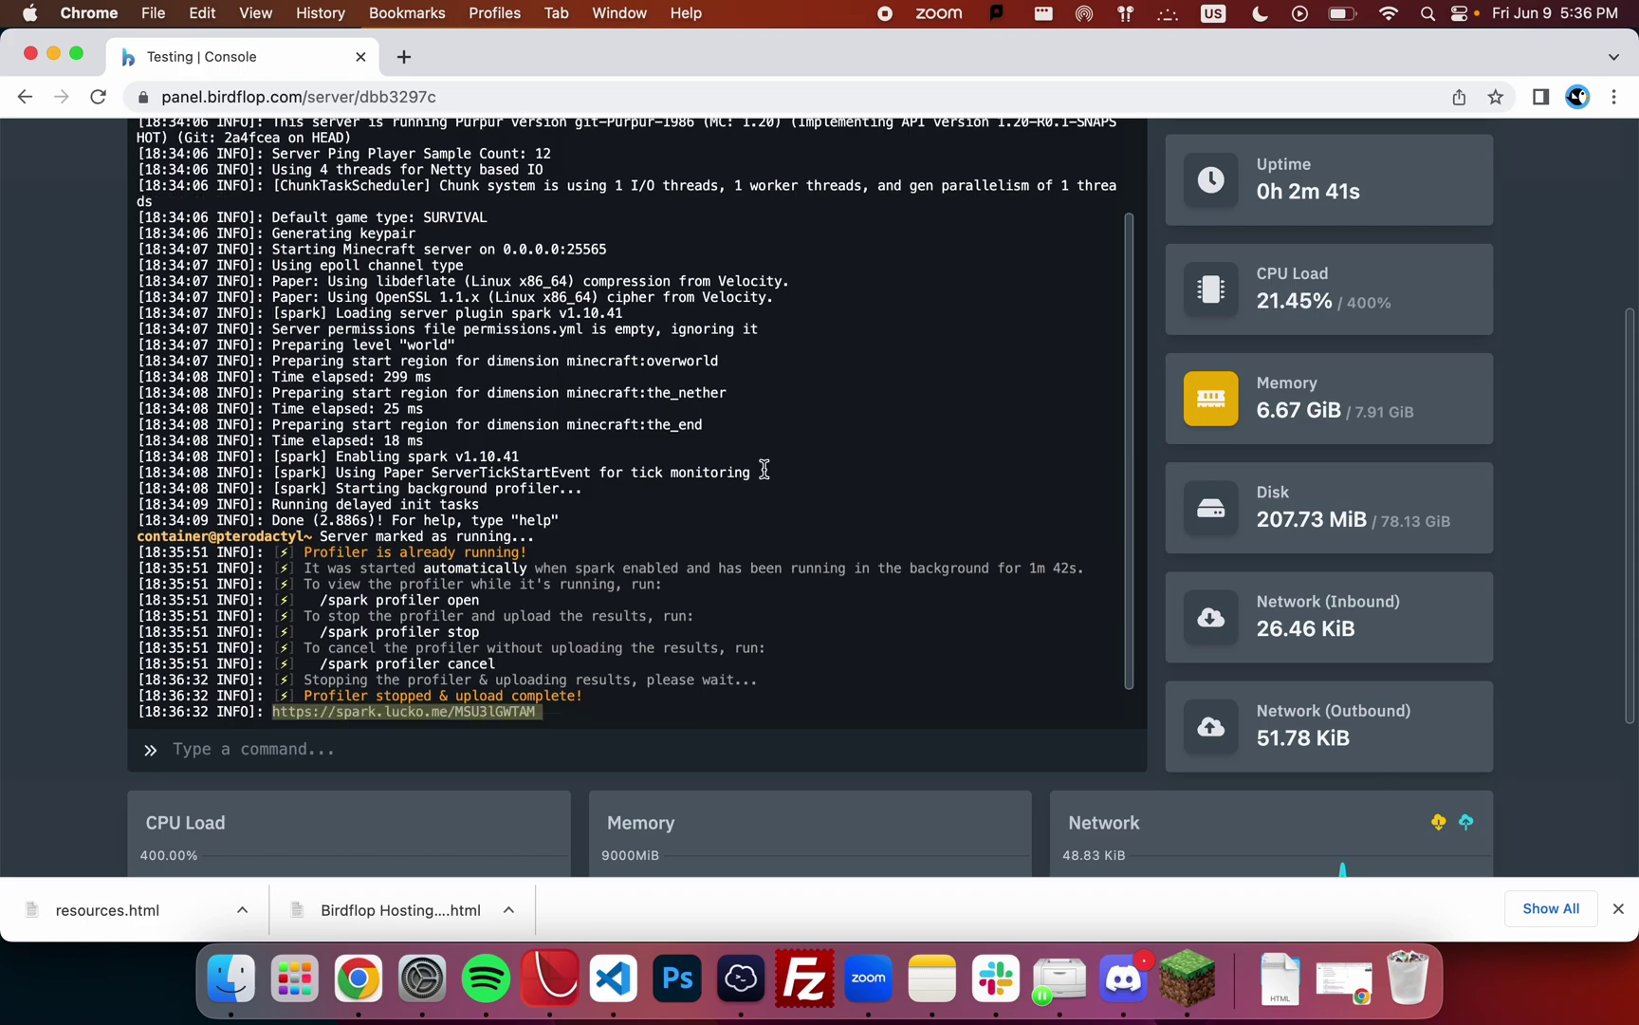
{"action": "scroll", "coordinate": [1459, 512], "scroll_direction": "up", "scroll_amount": 3}
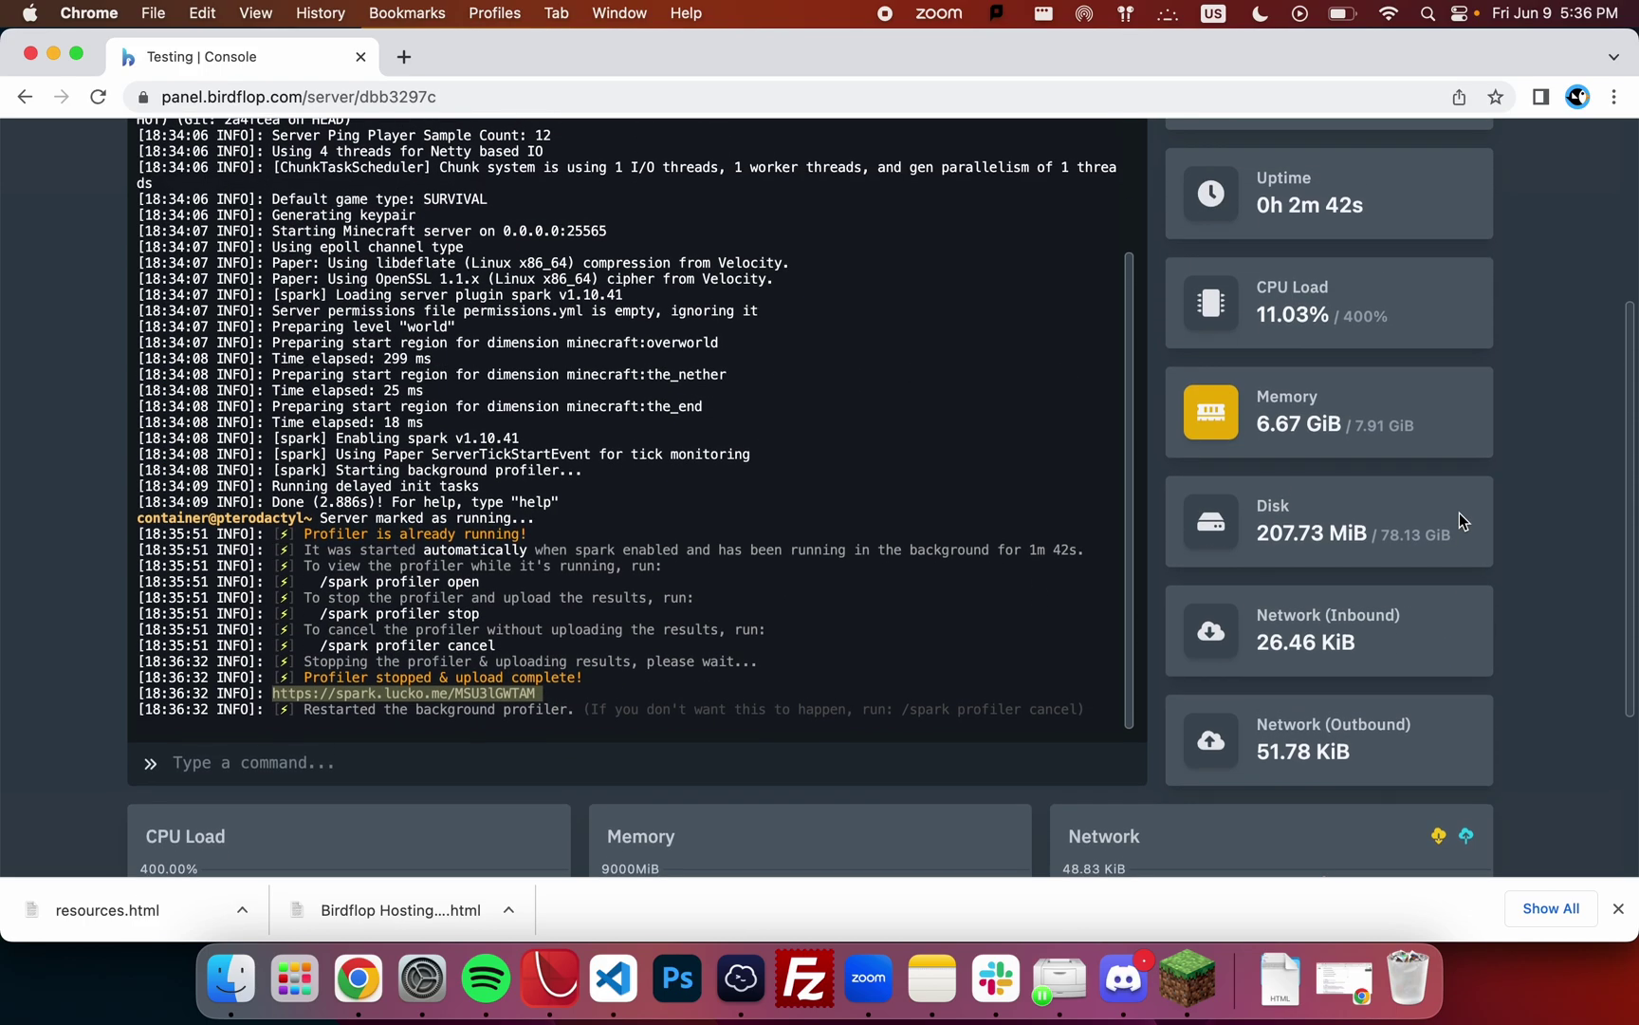
{"action": "left_click", "coordinate": [768, 764]}
{"action": "type", "text": "timings p"}
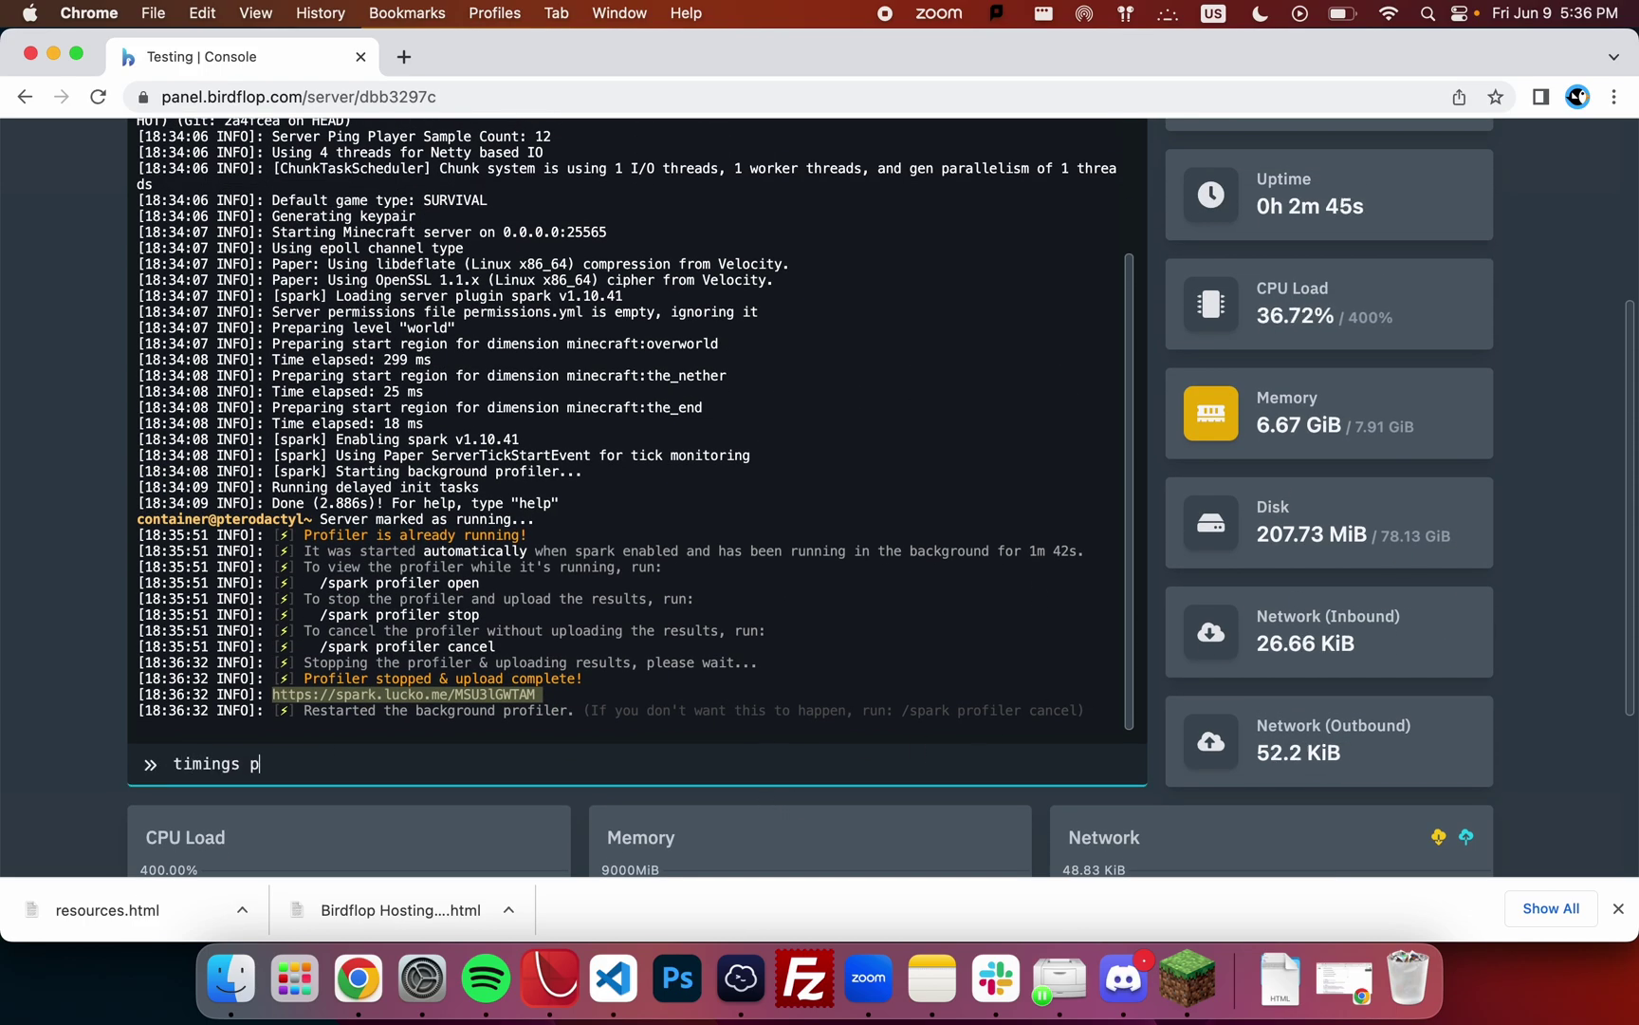
{"action": "type", "text": "aste"}
{"action": "key", "text": "Return"}
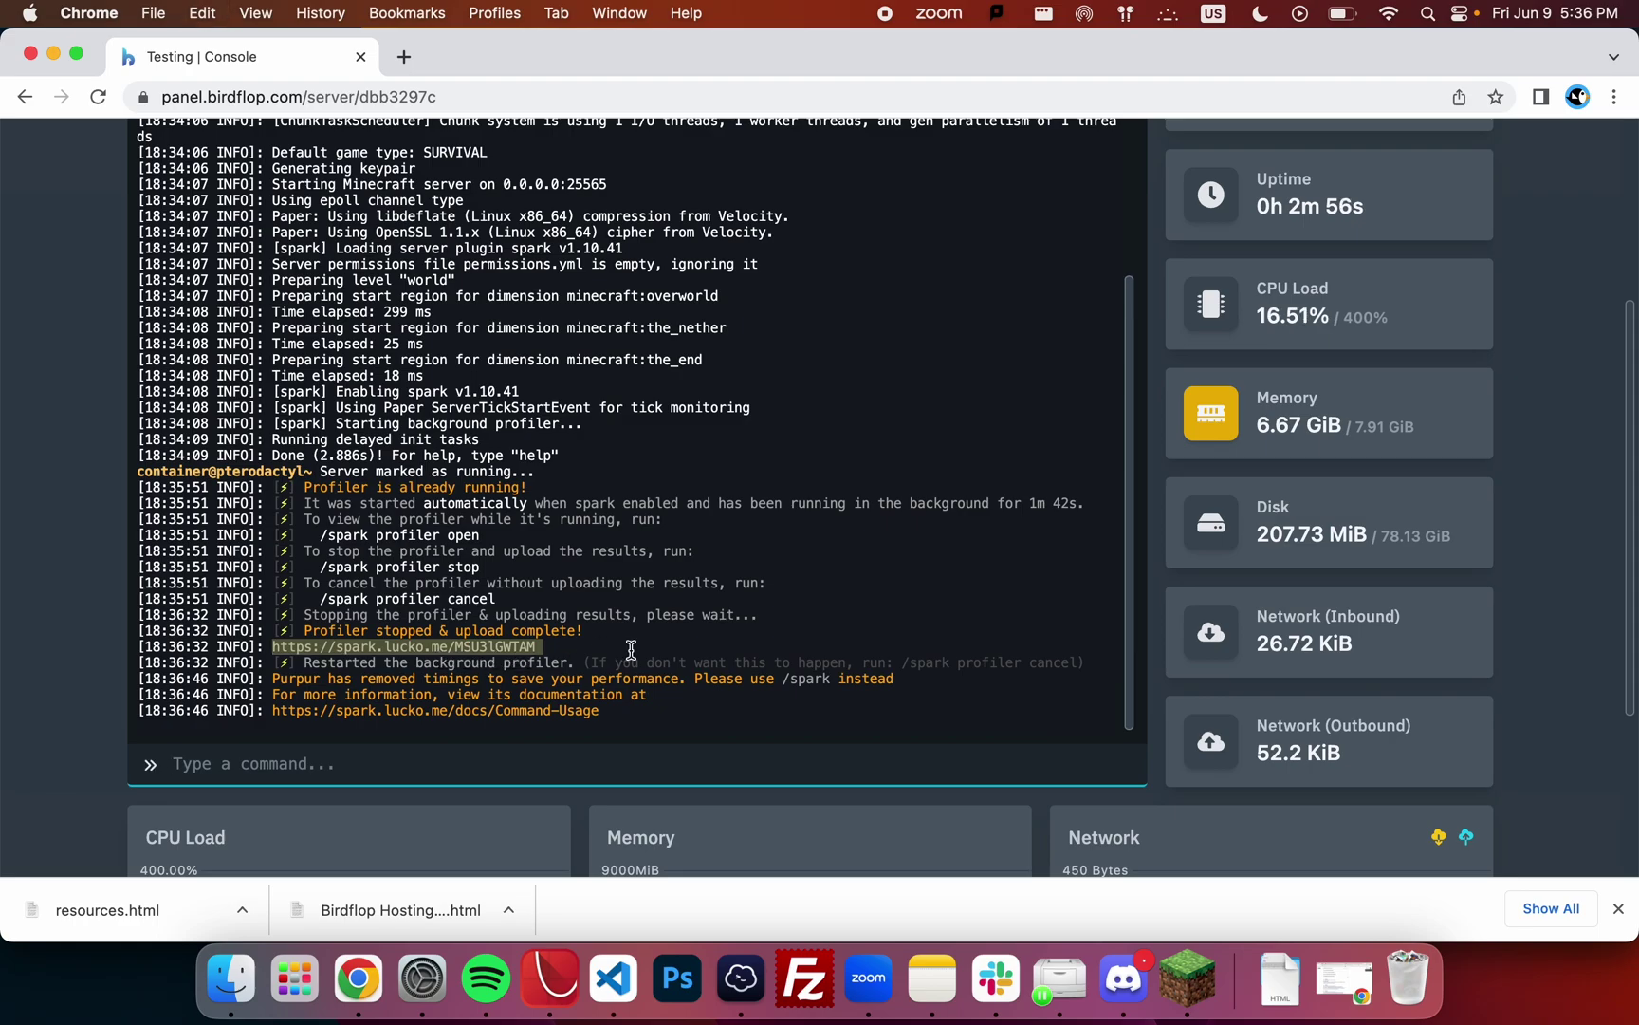
Open the uploaded Spark profile report from its link in the console and look over its performance metrics.
{"action": "left_click", "coordinate": [405, 647]}
{"action": "scroll", "coordinate": [681, 484], "scroll_direction": "down", "scroll_amount": 5}
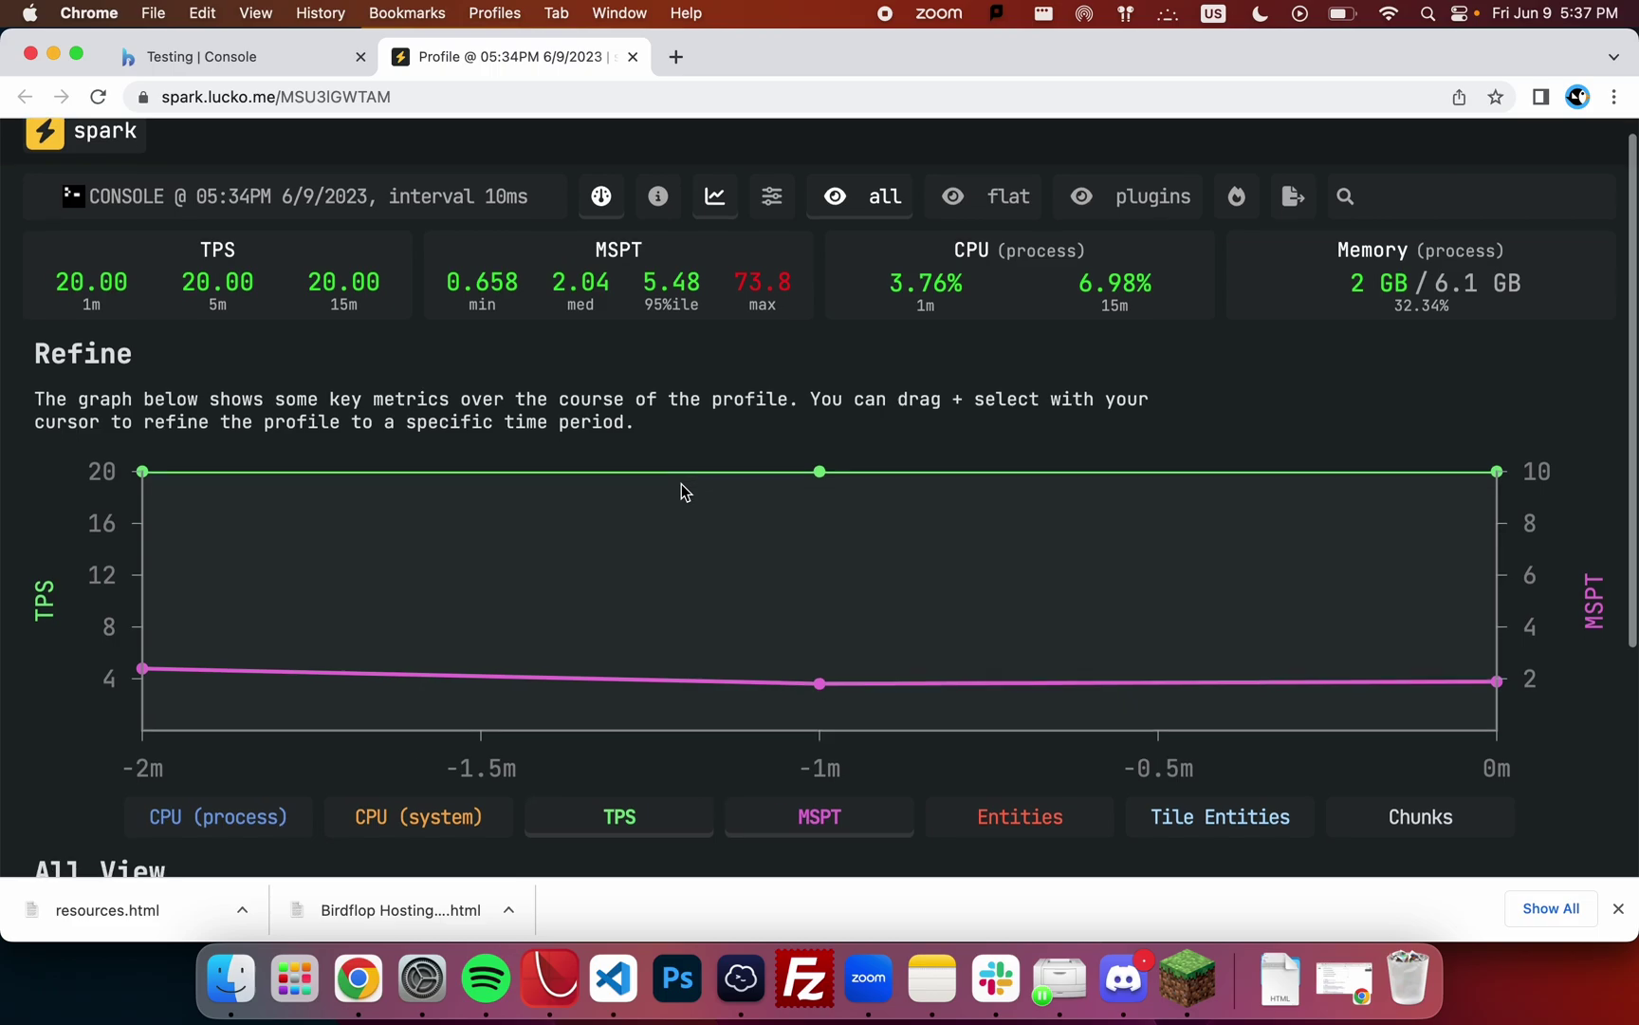
{"action": "scroll", "coordinate": [681, 483], "scroll_direction": "up", "scroll_amount": 5}
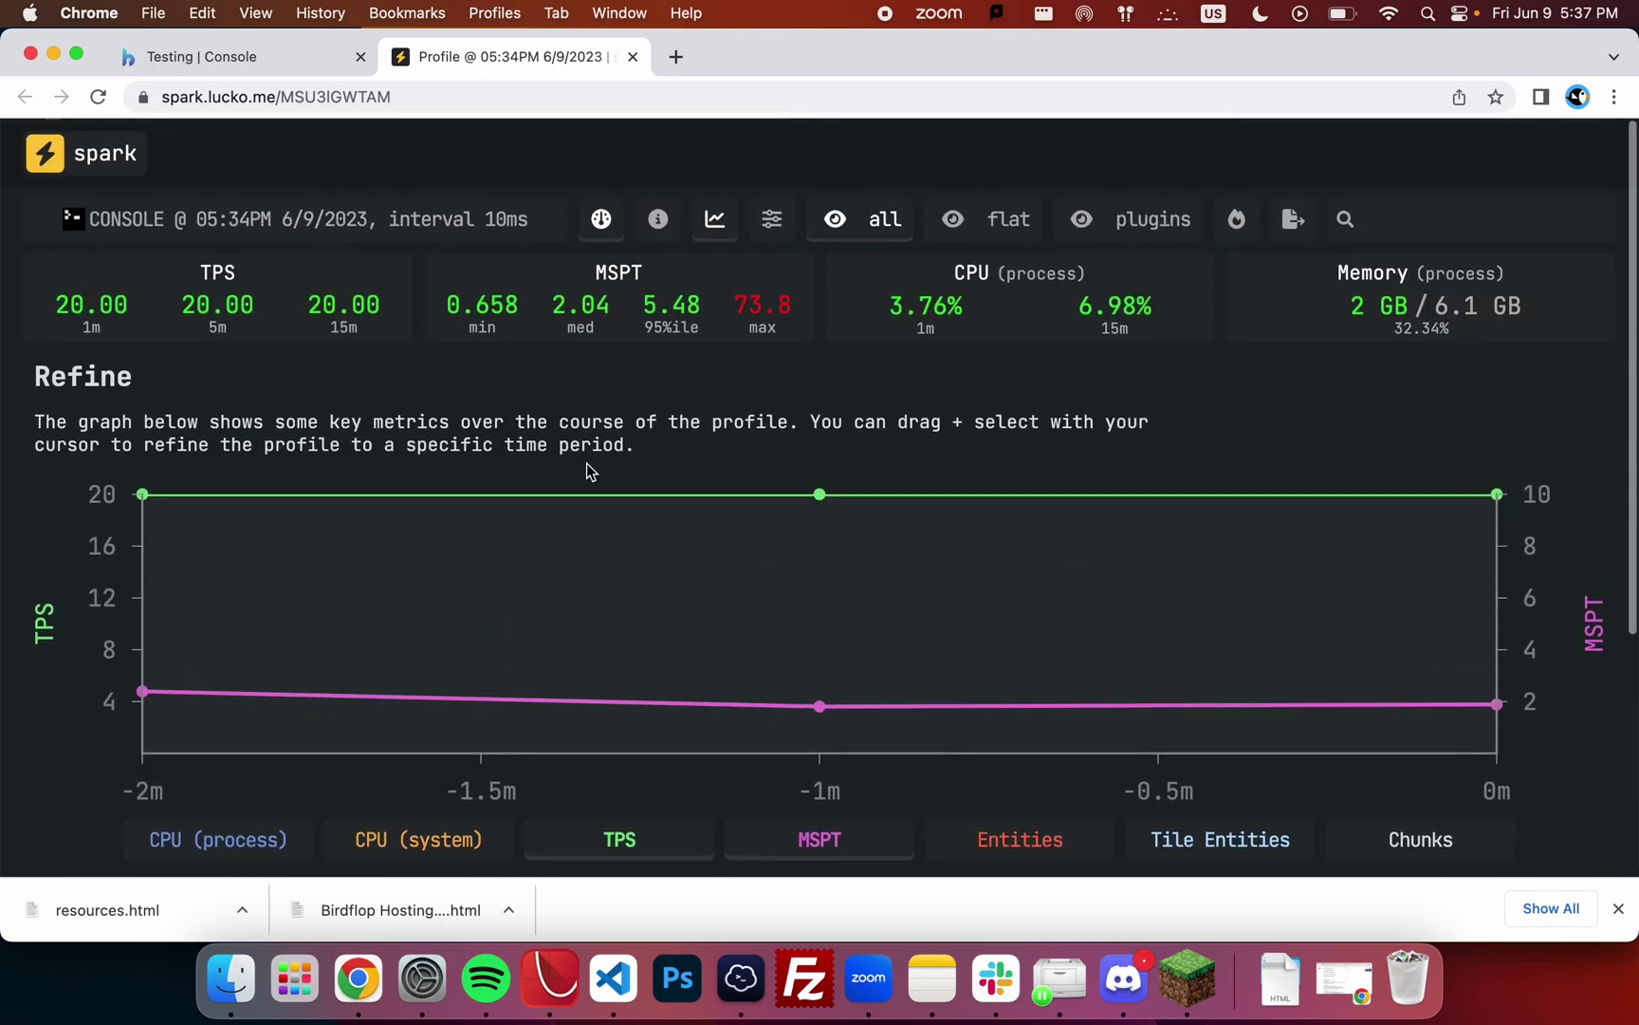
Switch to Discord and enter the /profile command in the #bots channel's message field, without any address after it.
{"action": "left_click", "coordinate": [256, 55]}
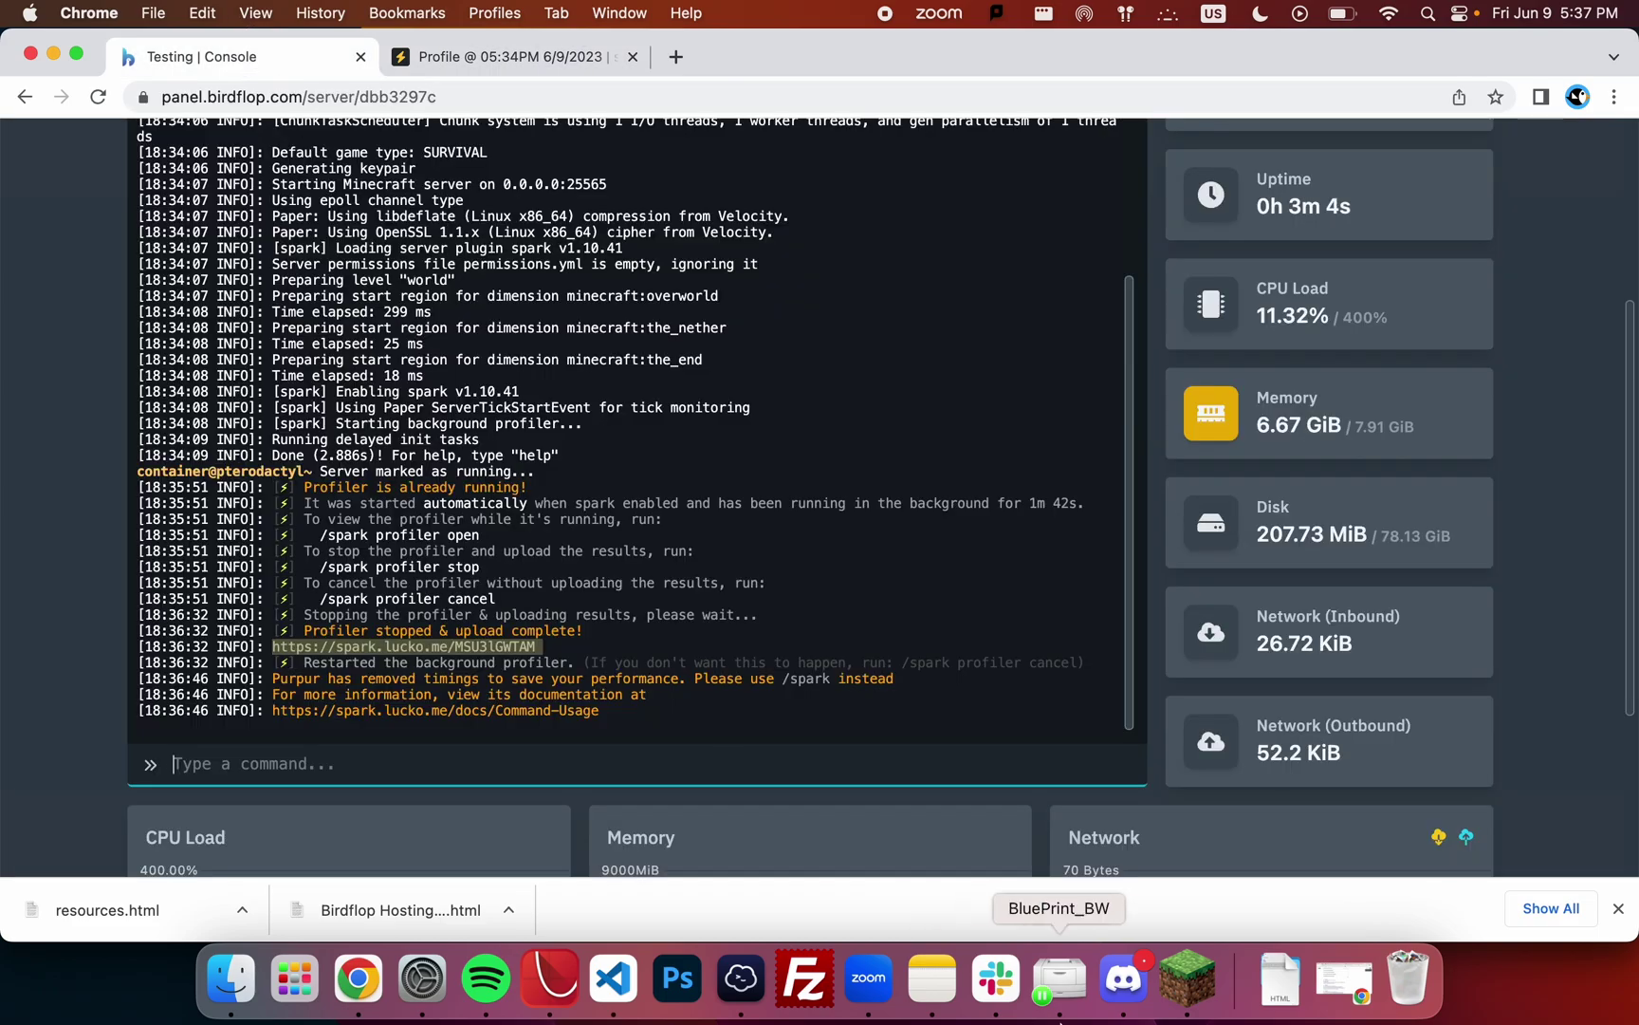
{"action": "left_click", "coordinate": [1123, 977]}
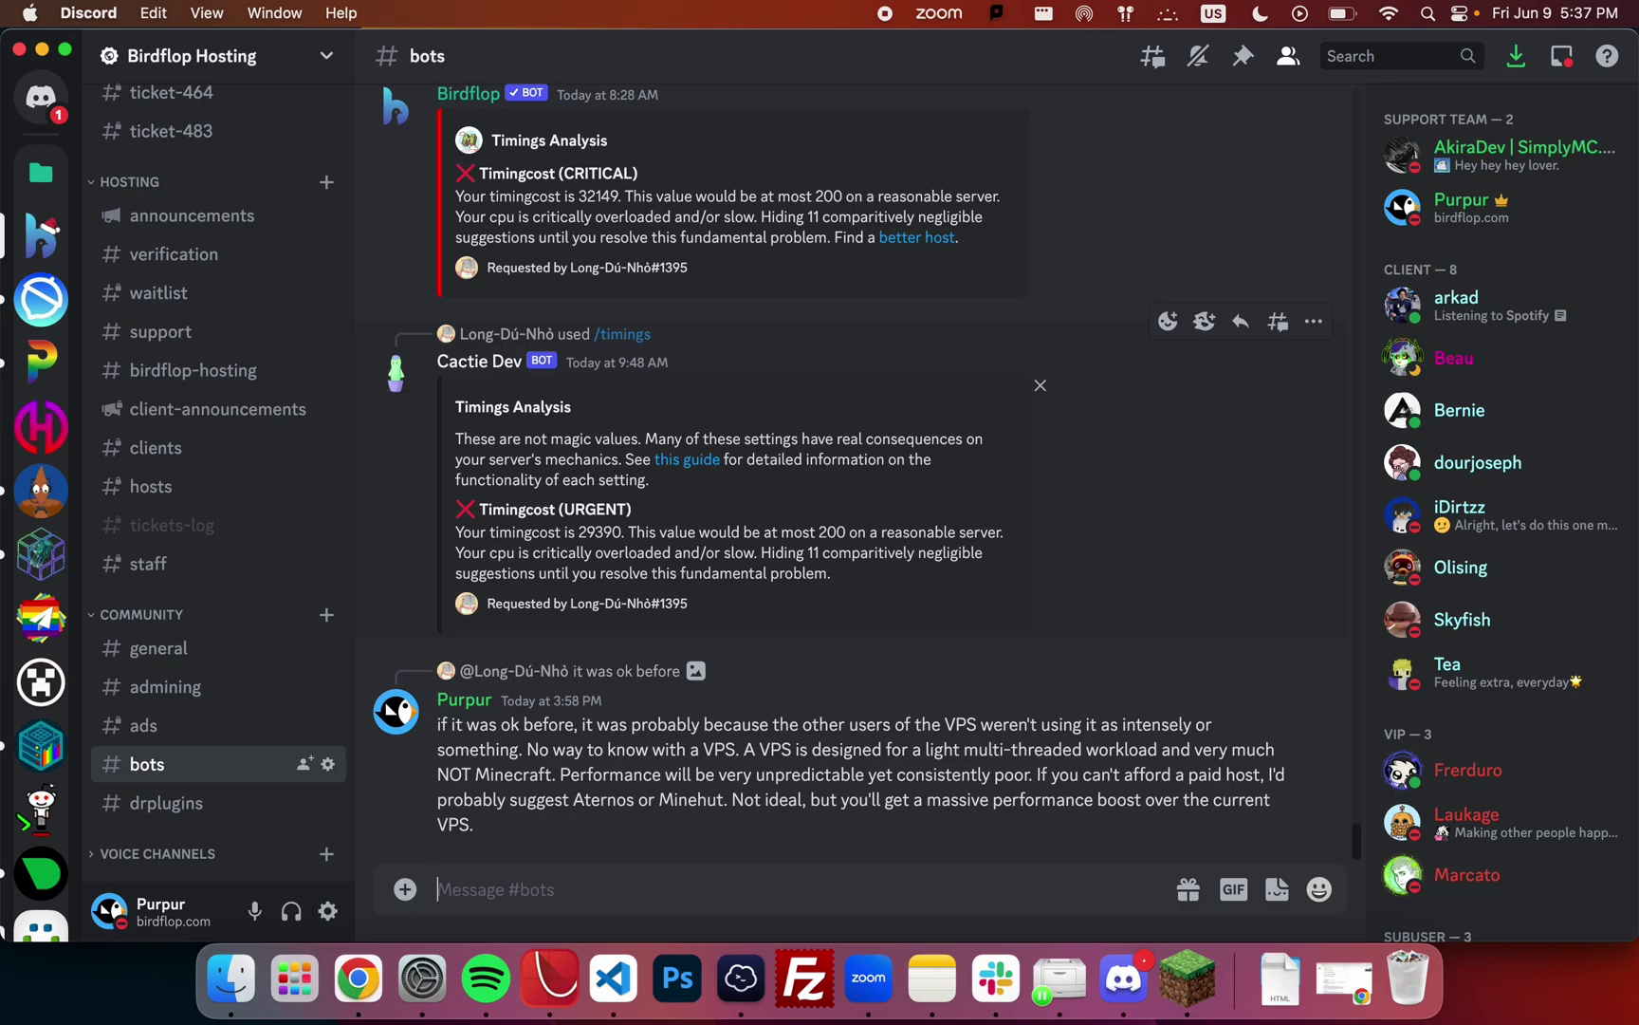
{"action": "type", "text": "/profil"}
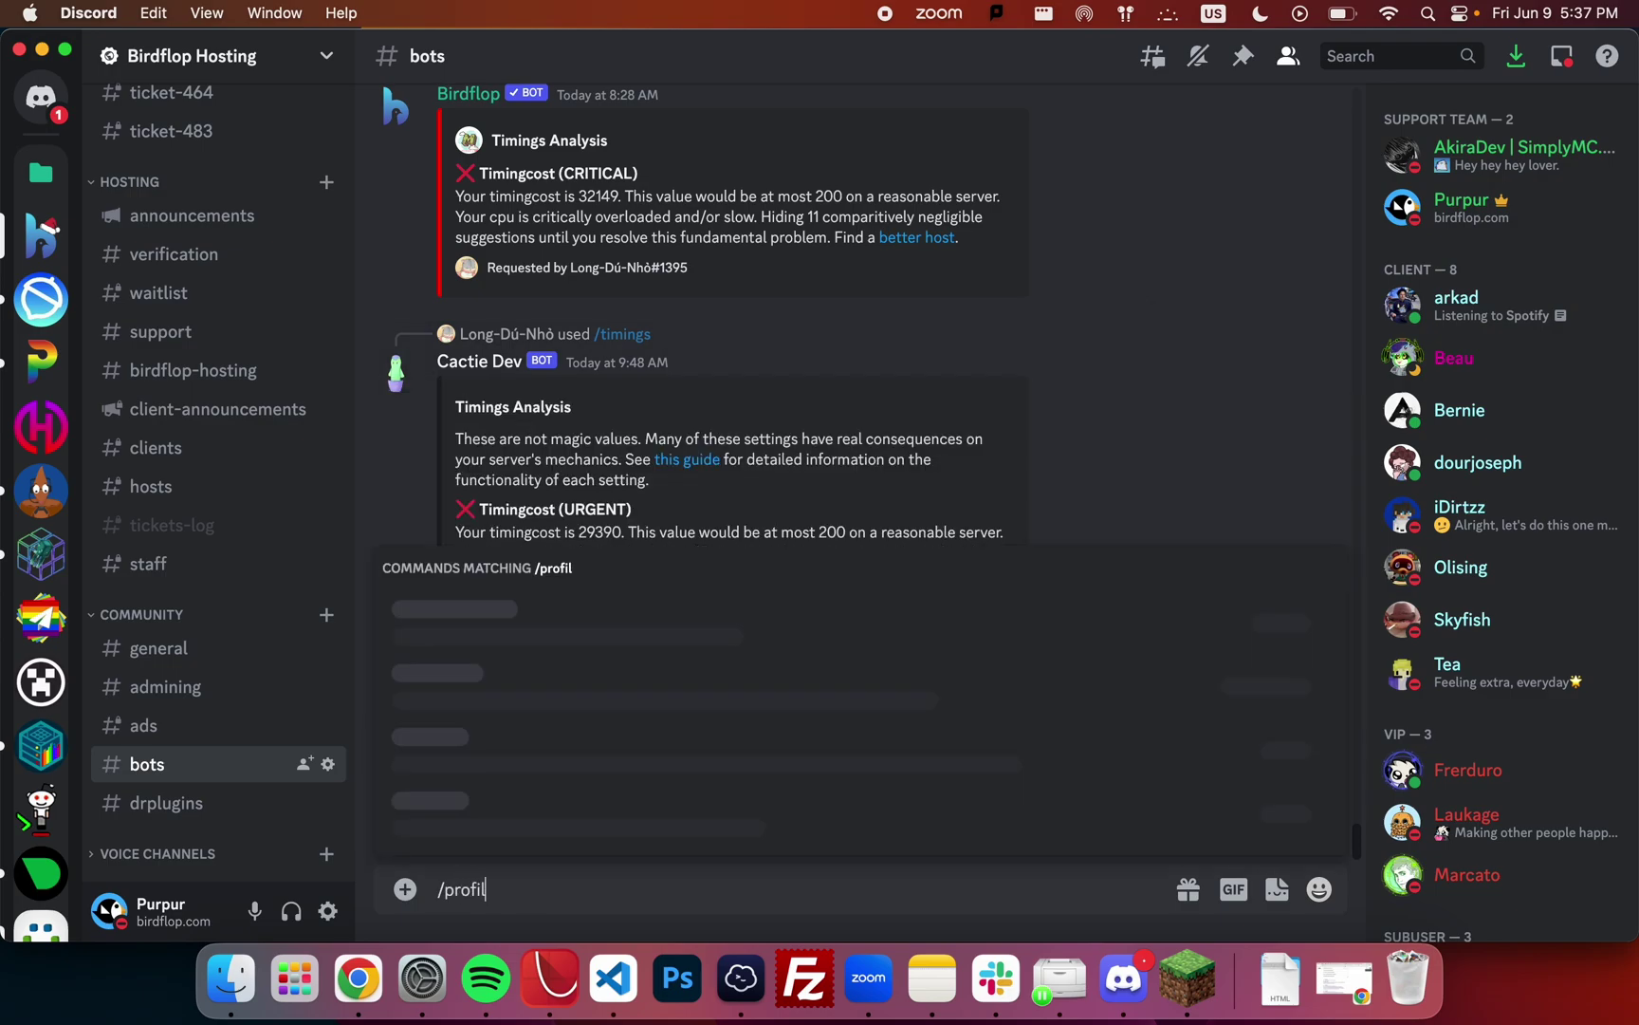
{"action": "type", "text": "e"}
{"action": "type", "text": "66.23.202.246:25565"}
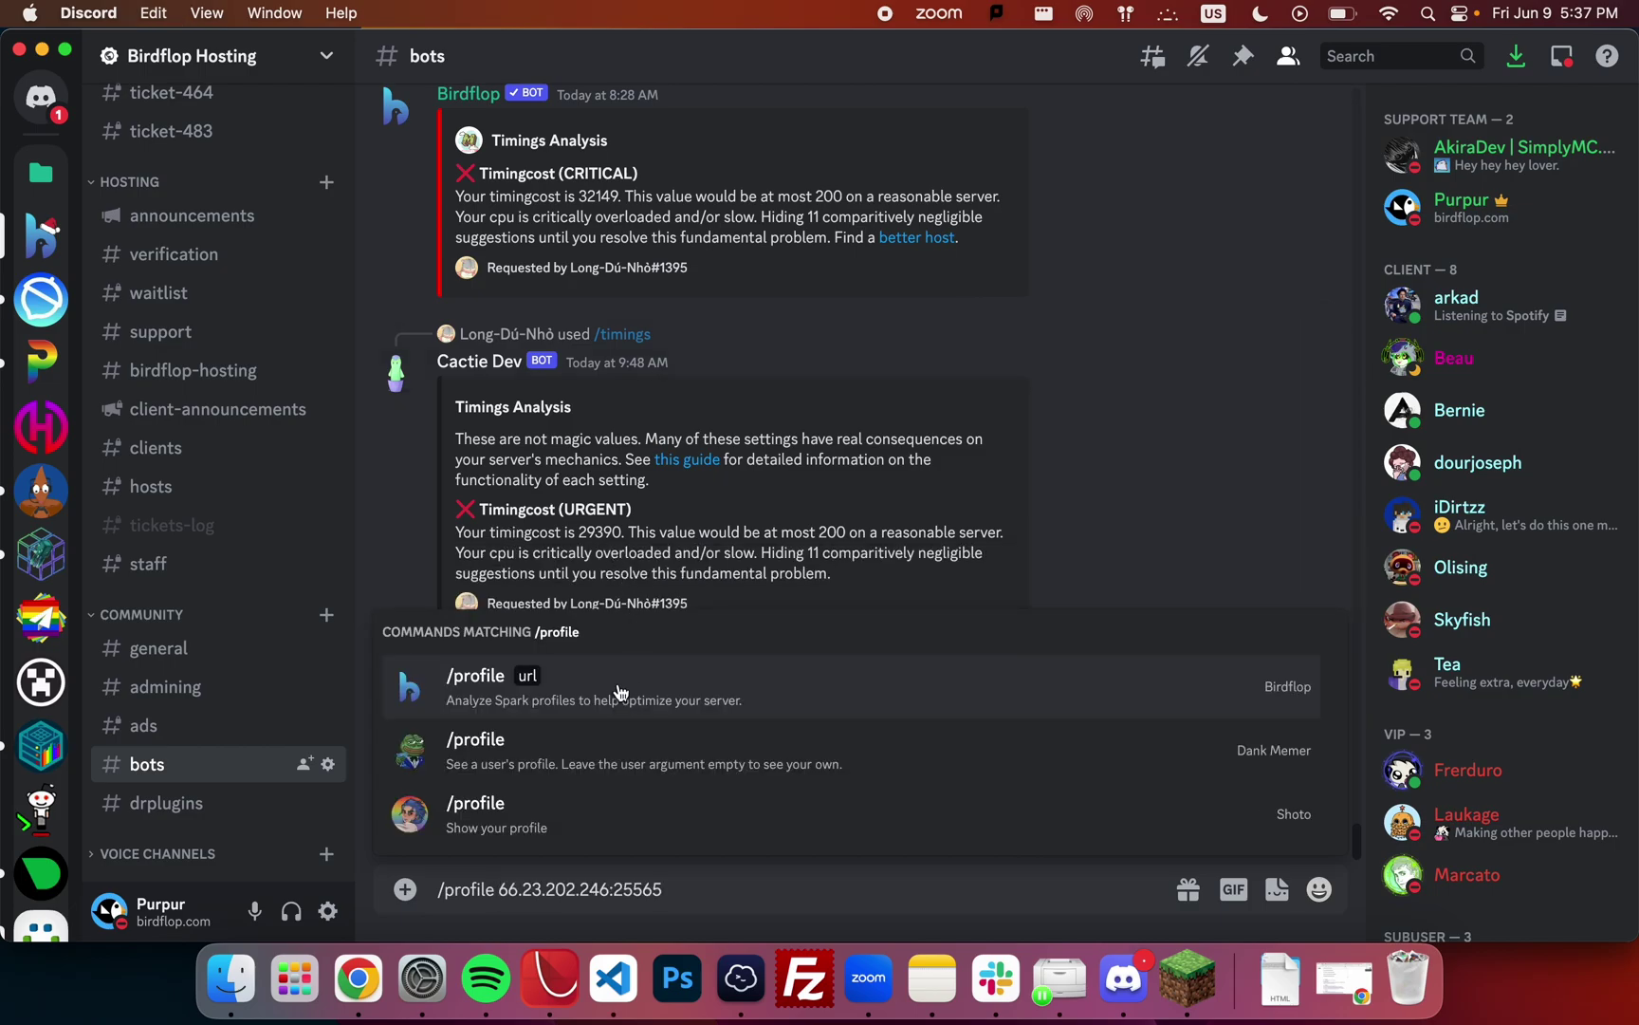
{"action": "key", "text": "super+z"}
Switch to Chrome and copy the web address of the Spark profile report.
{"action": "left_click", "coordinate": [353, 978]}
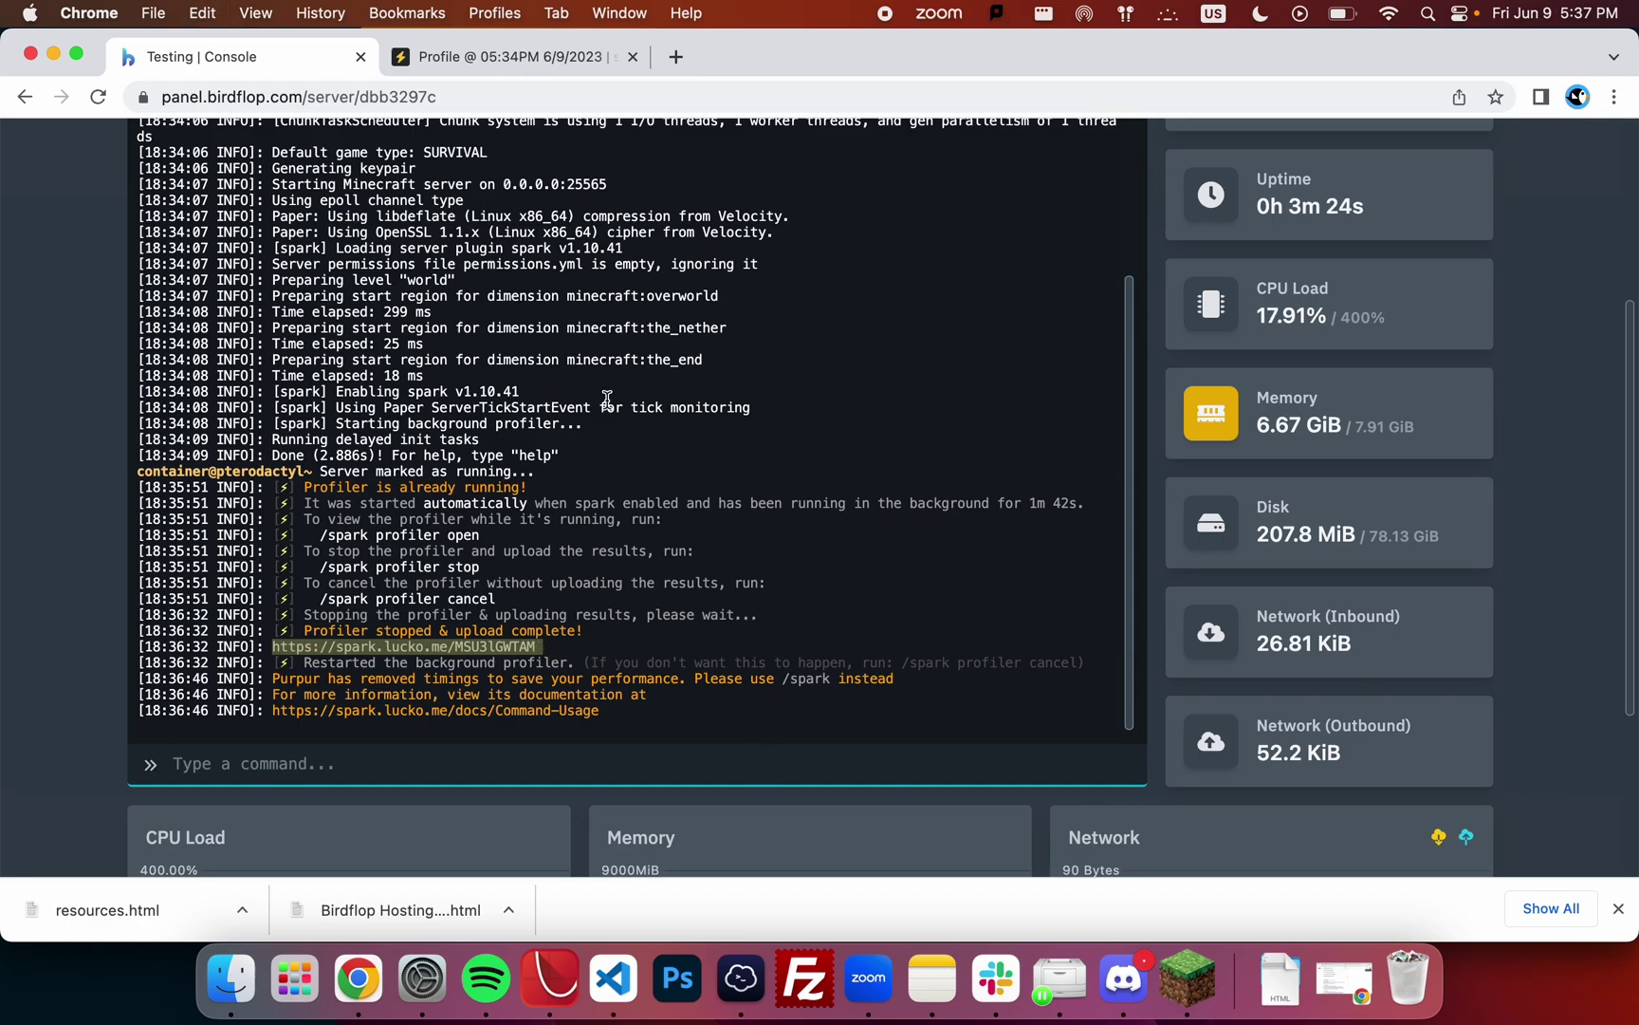
{"action": "left_click", "coordinate": [517, 54]}
{"action": "left_click", "coordinate": [431, 95]}
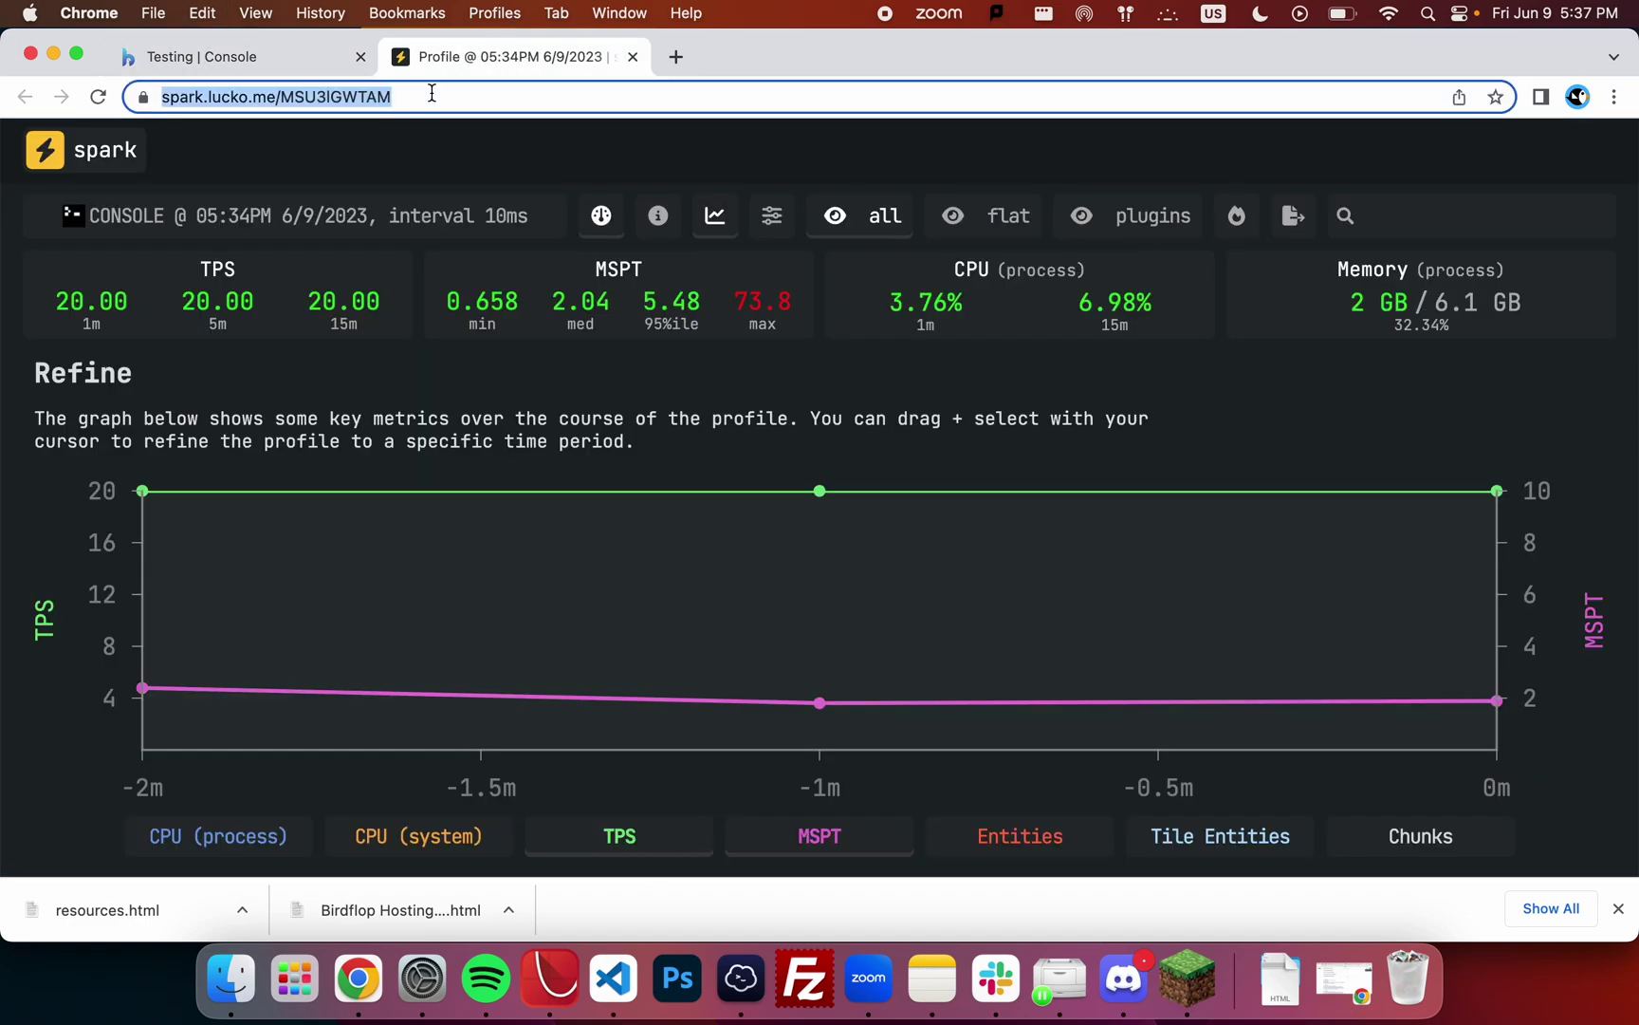
{"action": "key", "text": "super+c"}
Switch to Discord and send Birdflop's /profile command with the copied spark.lucko.me report address as its url.
{"action": "left_click", "coordinate": [1123, 977]}
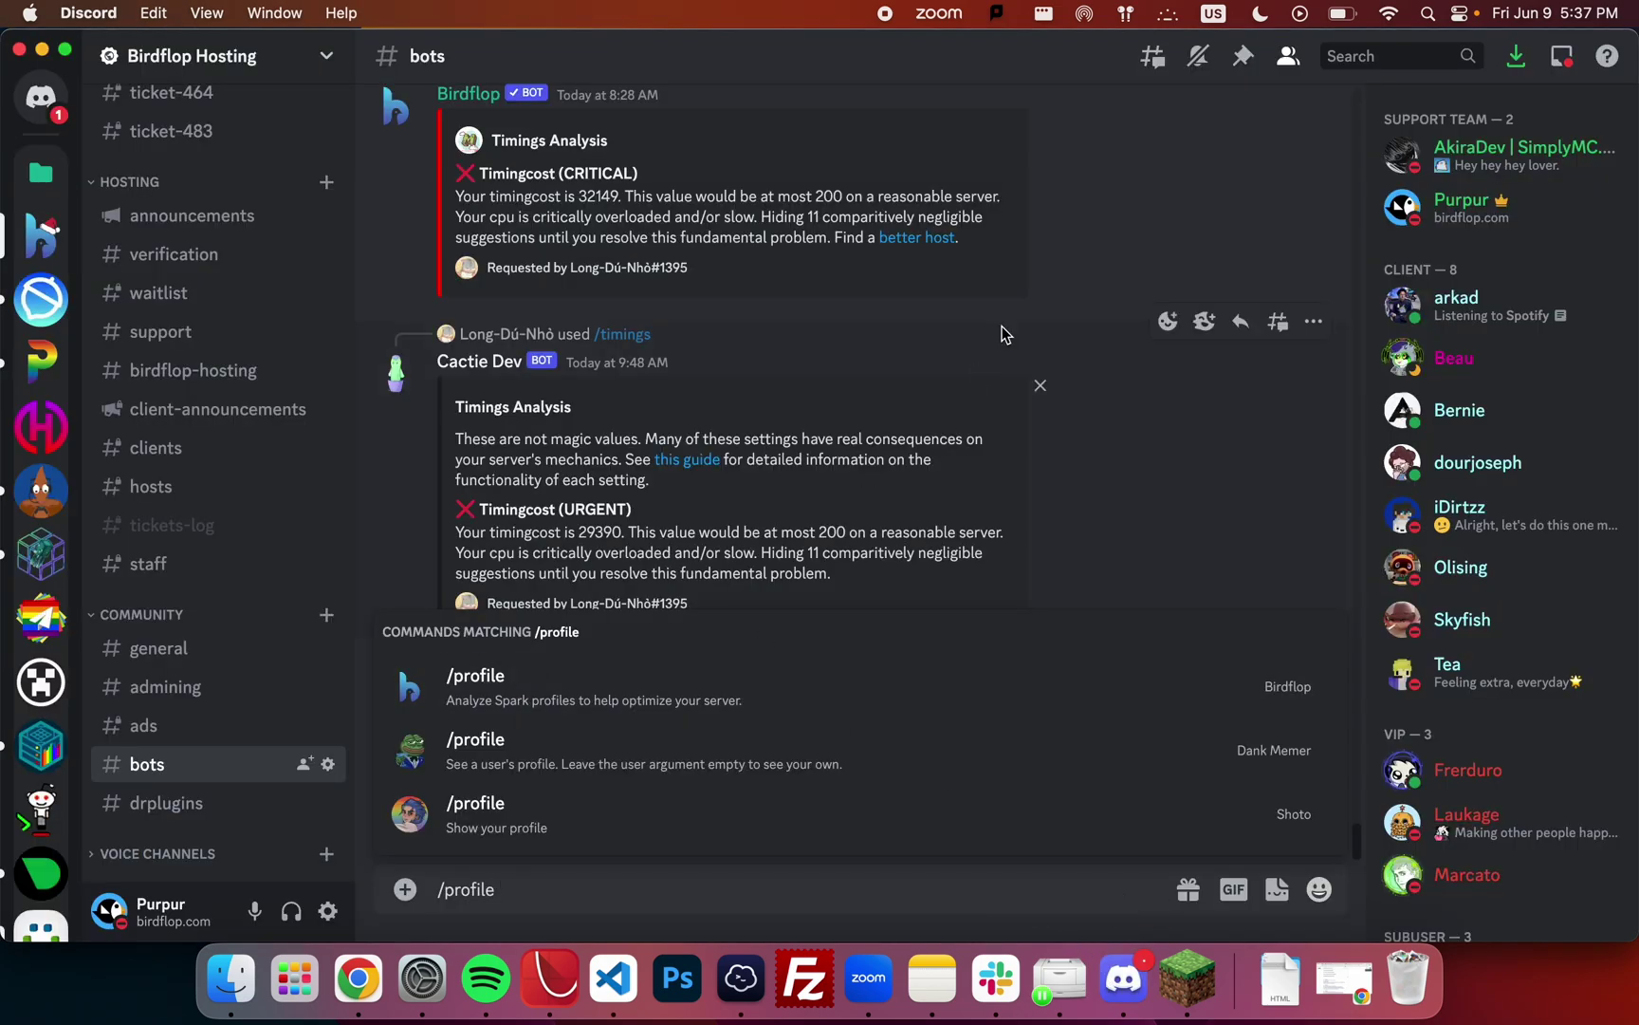
{"action": "key", "text": "super+v"}
{"action": "key", "text": "Return"}
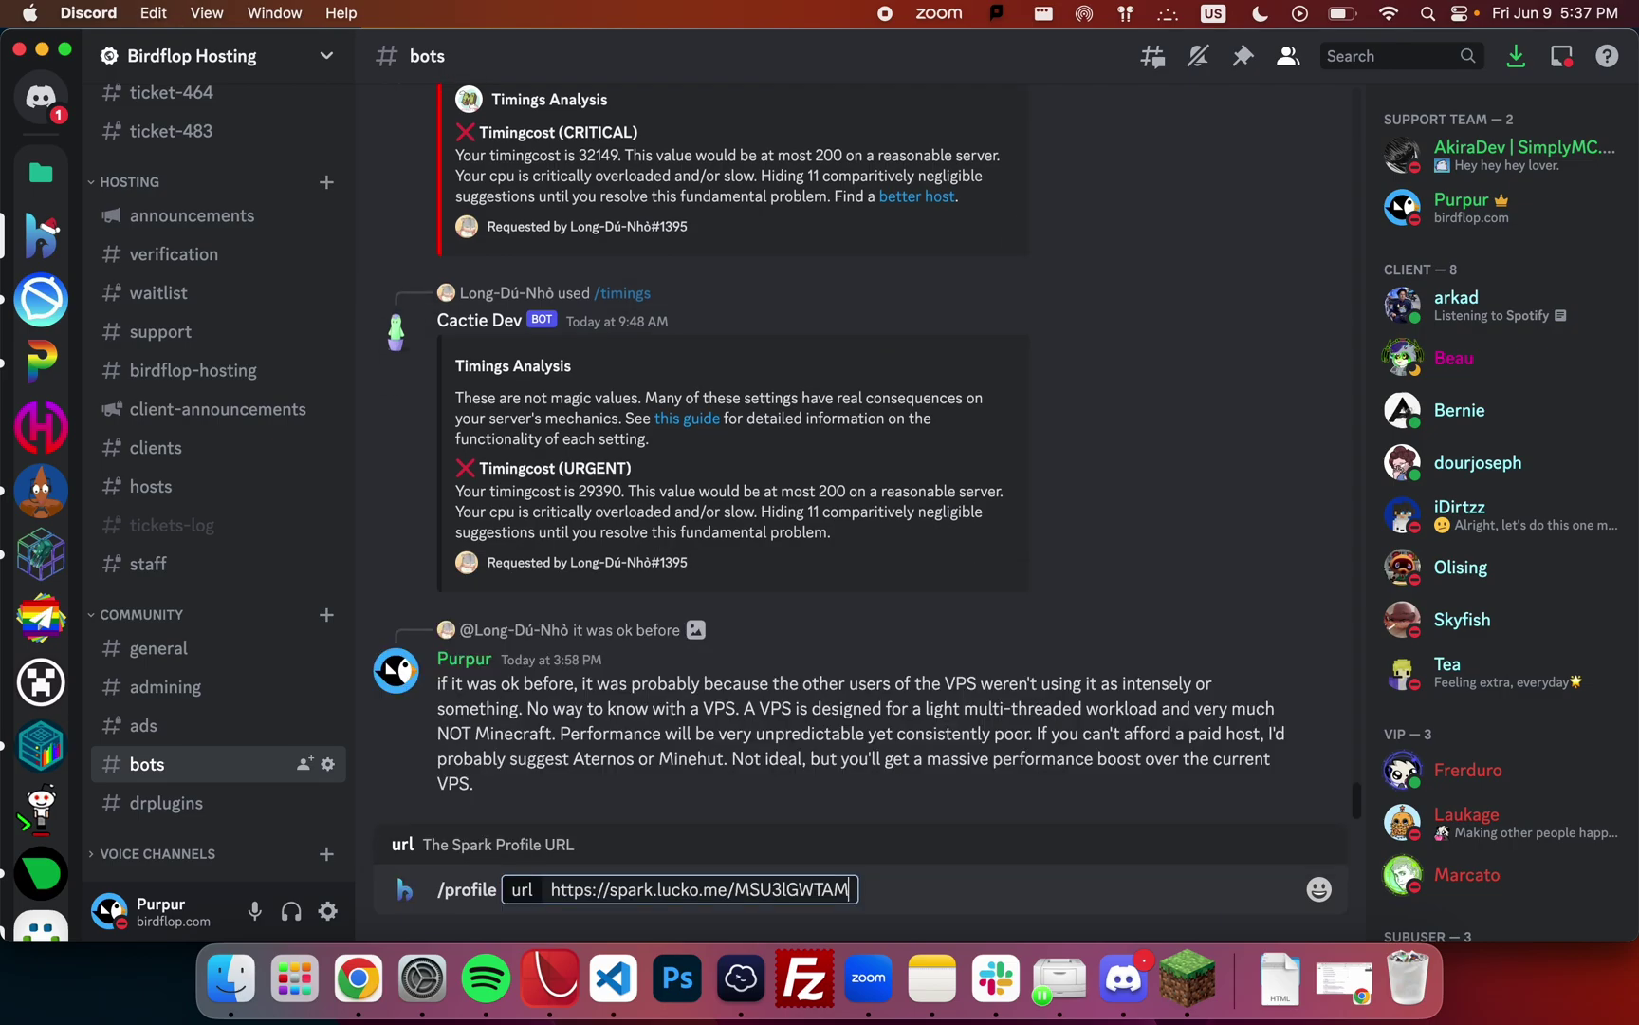
{"action": "key", "text": "Return"}
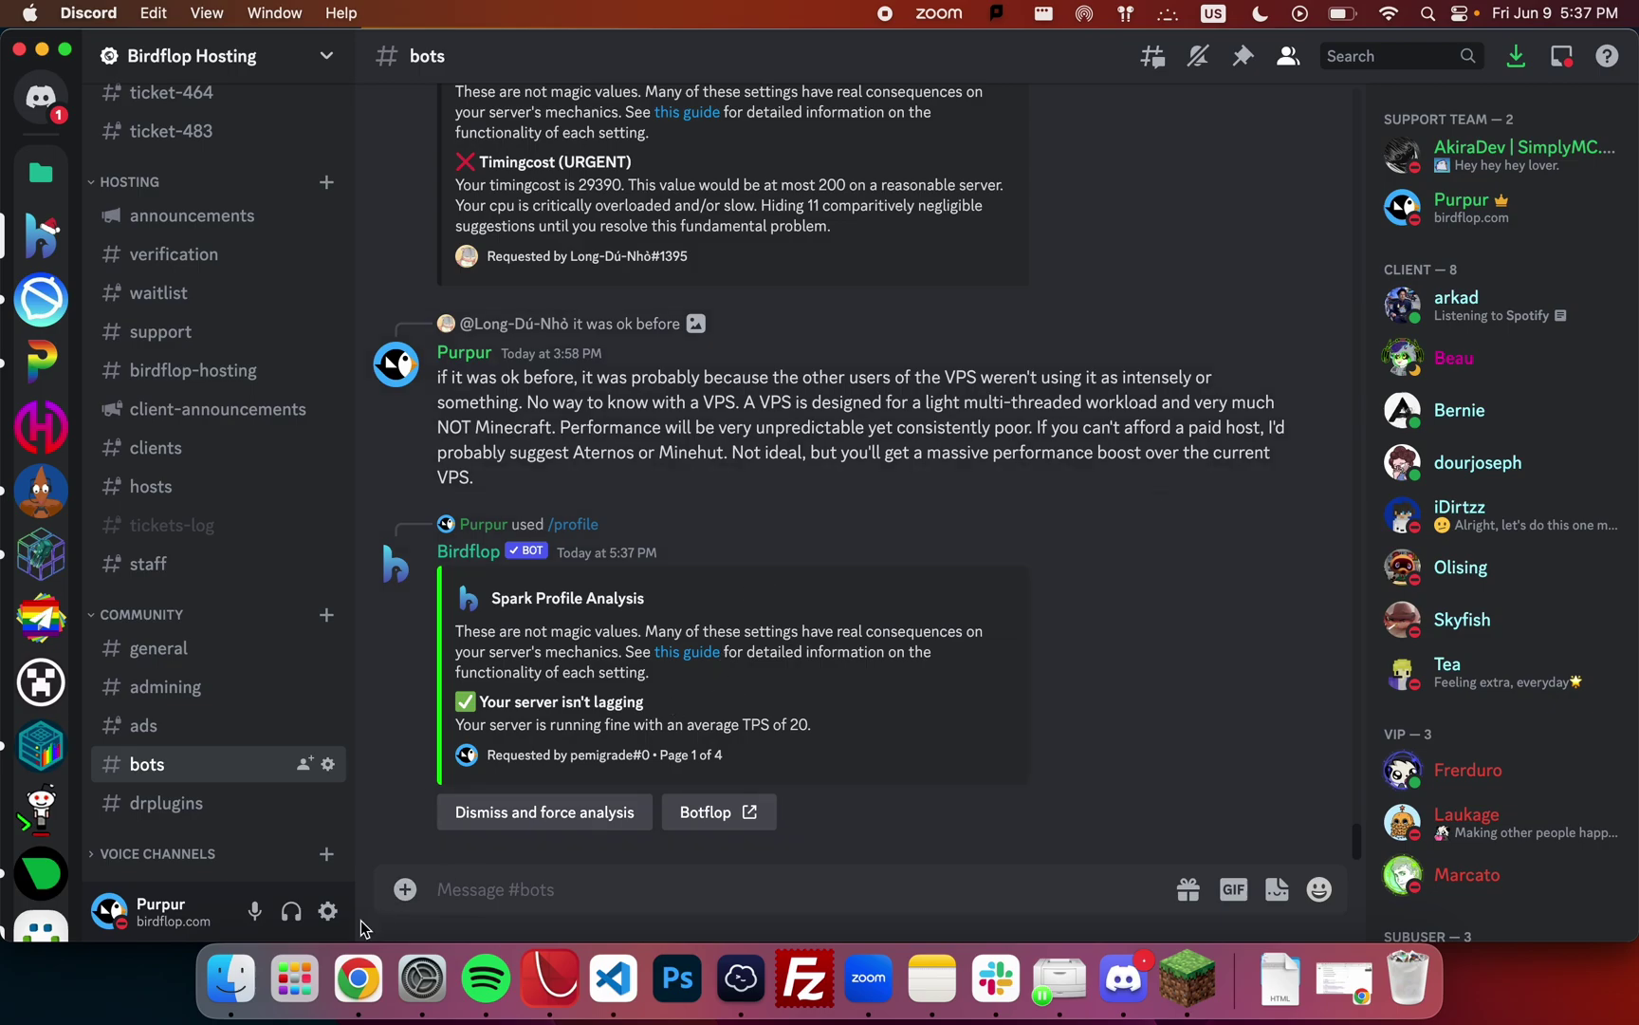
Revisit the server console in Chrome, then return to Discord and force the full analysis in the bot's Spark Profile Analysis reply.
{"action": "left_click", "coordinate": [359, 979]}
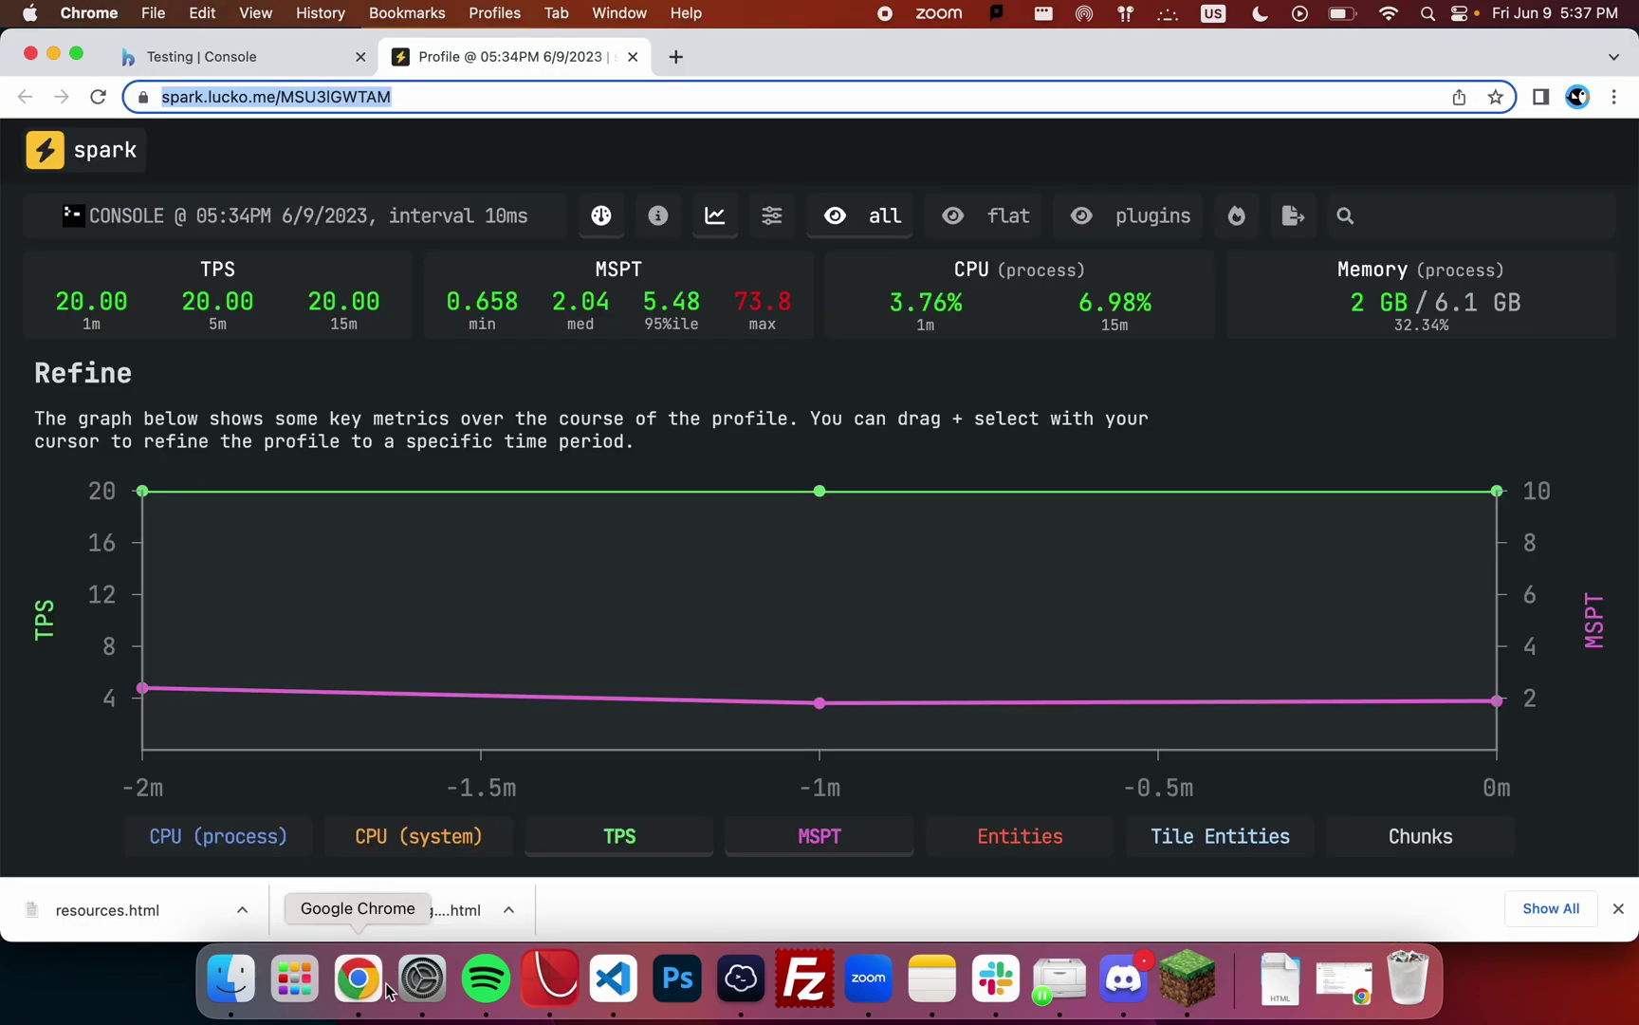
{"action": "left_click", "coordinate": [219, 58]}
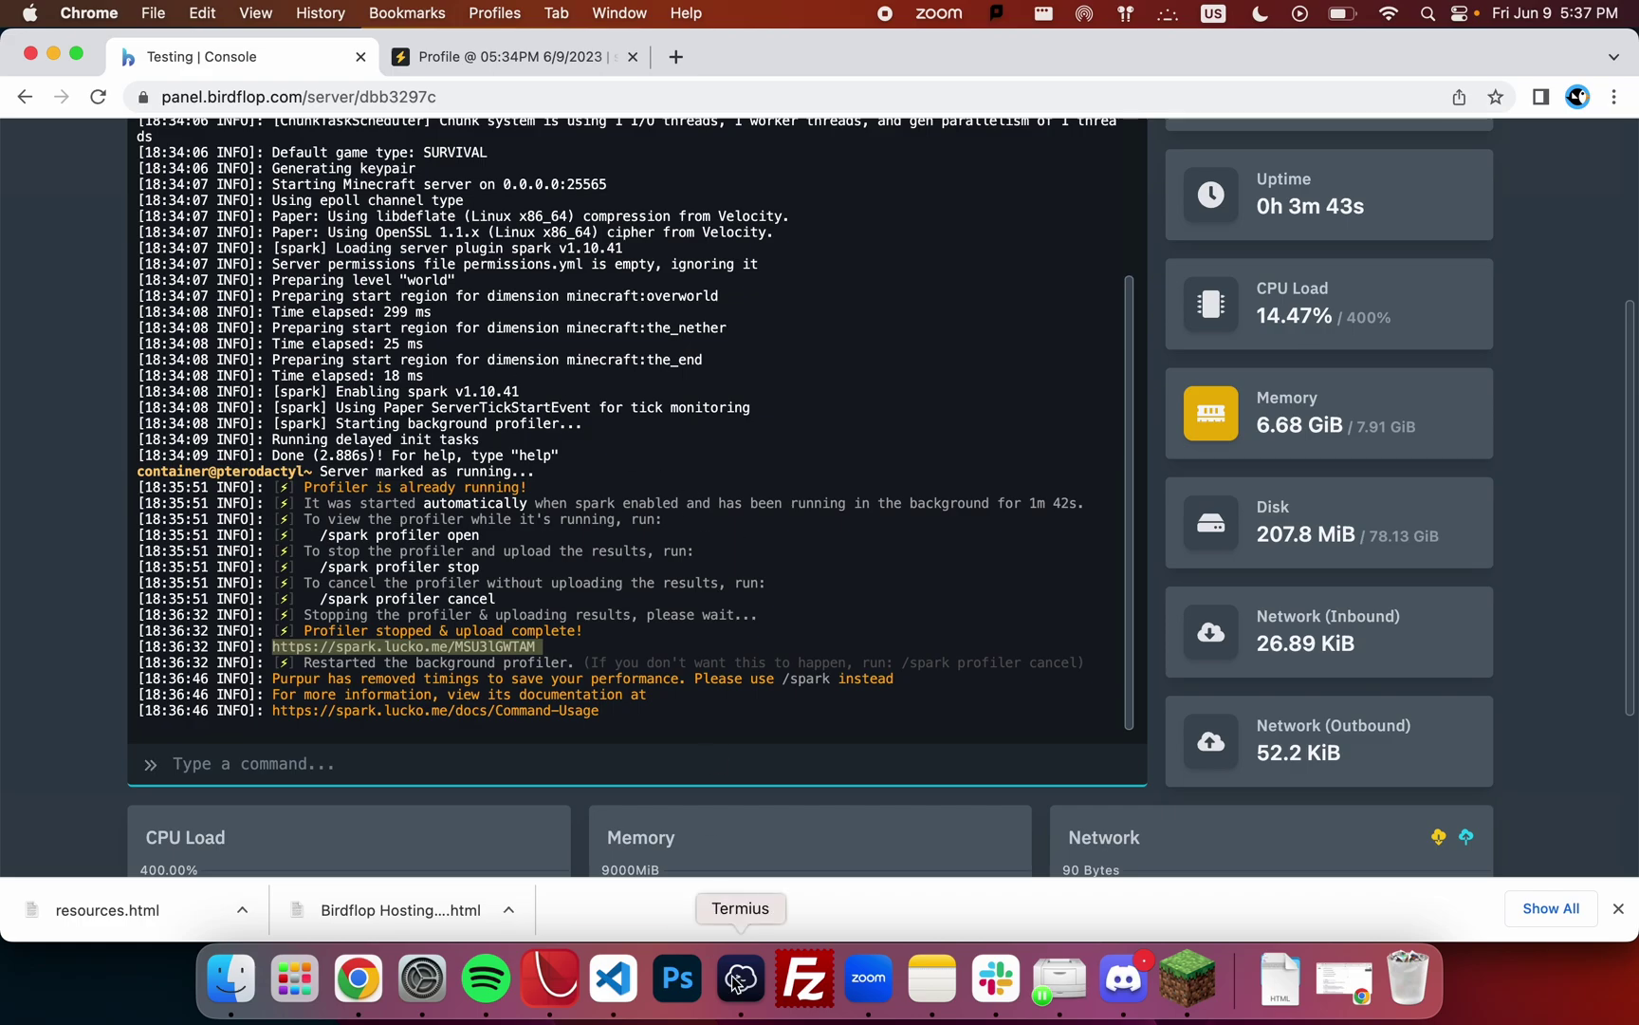
{"action": "left_click", "coordinate": [1123, 979]}
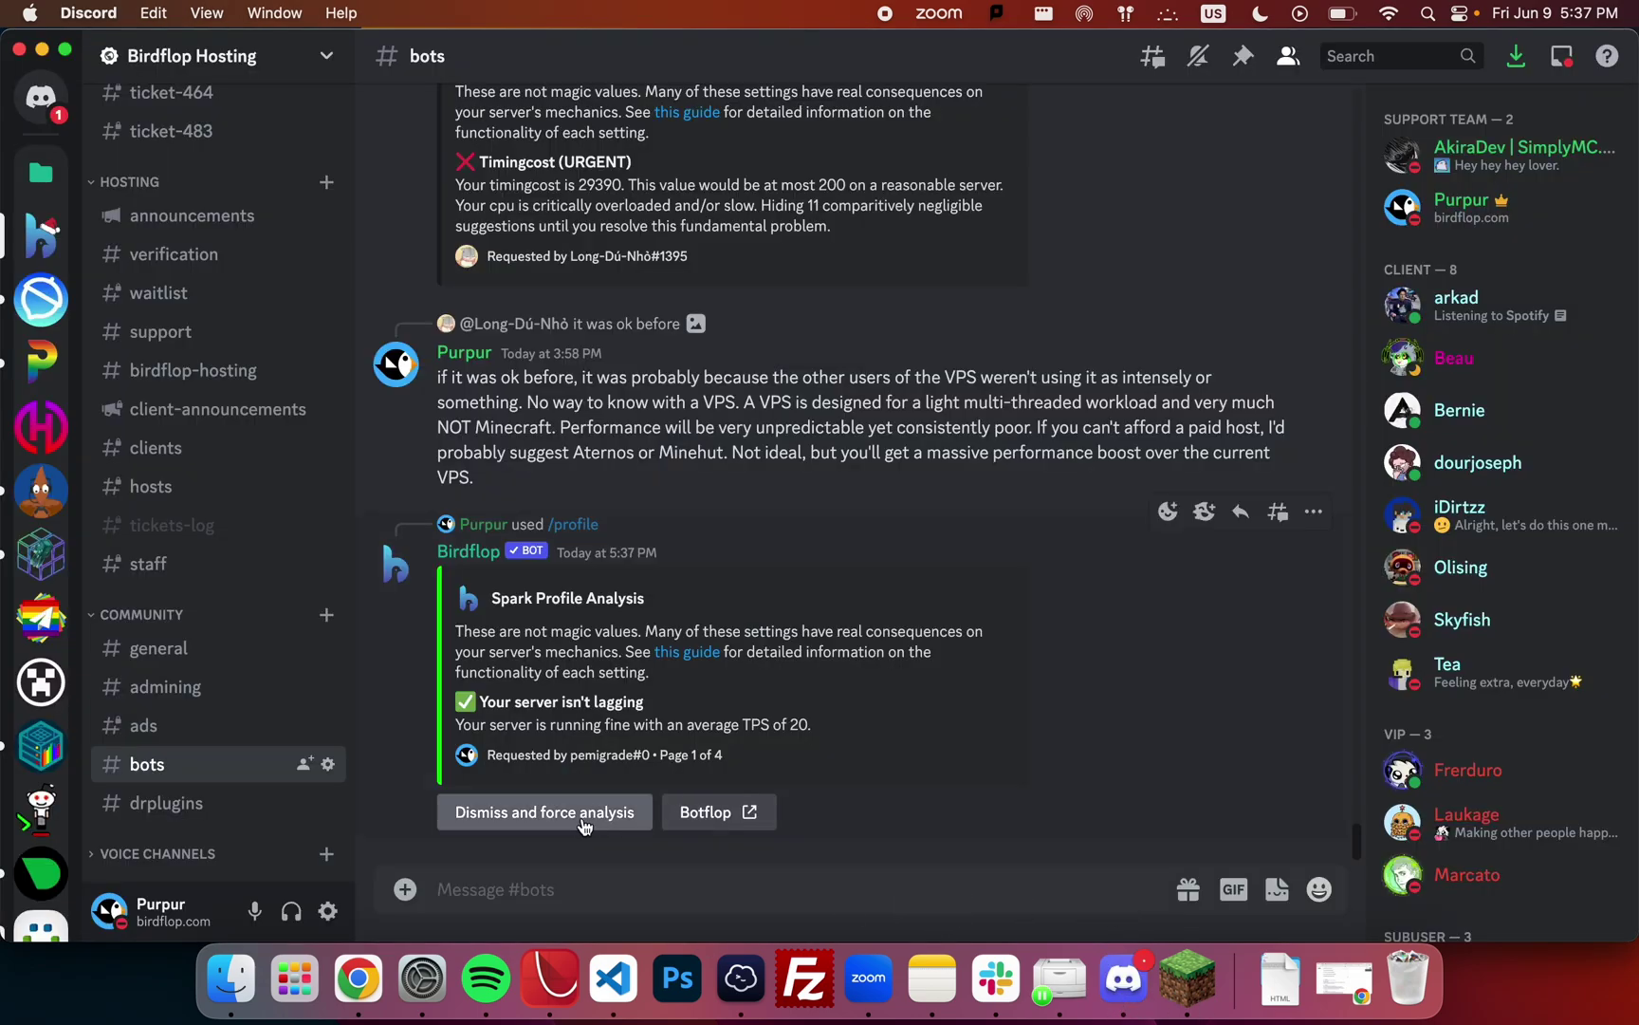
{"action": "left_click", "coordinate": [581, 820]}
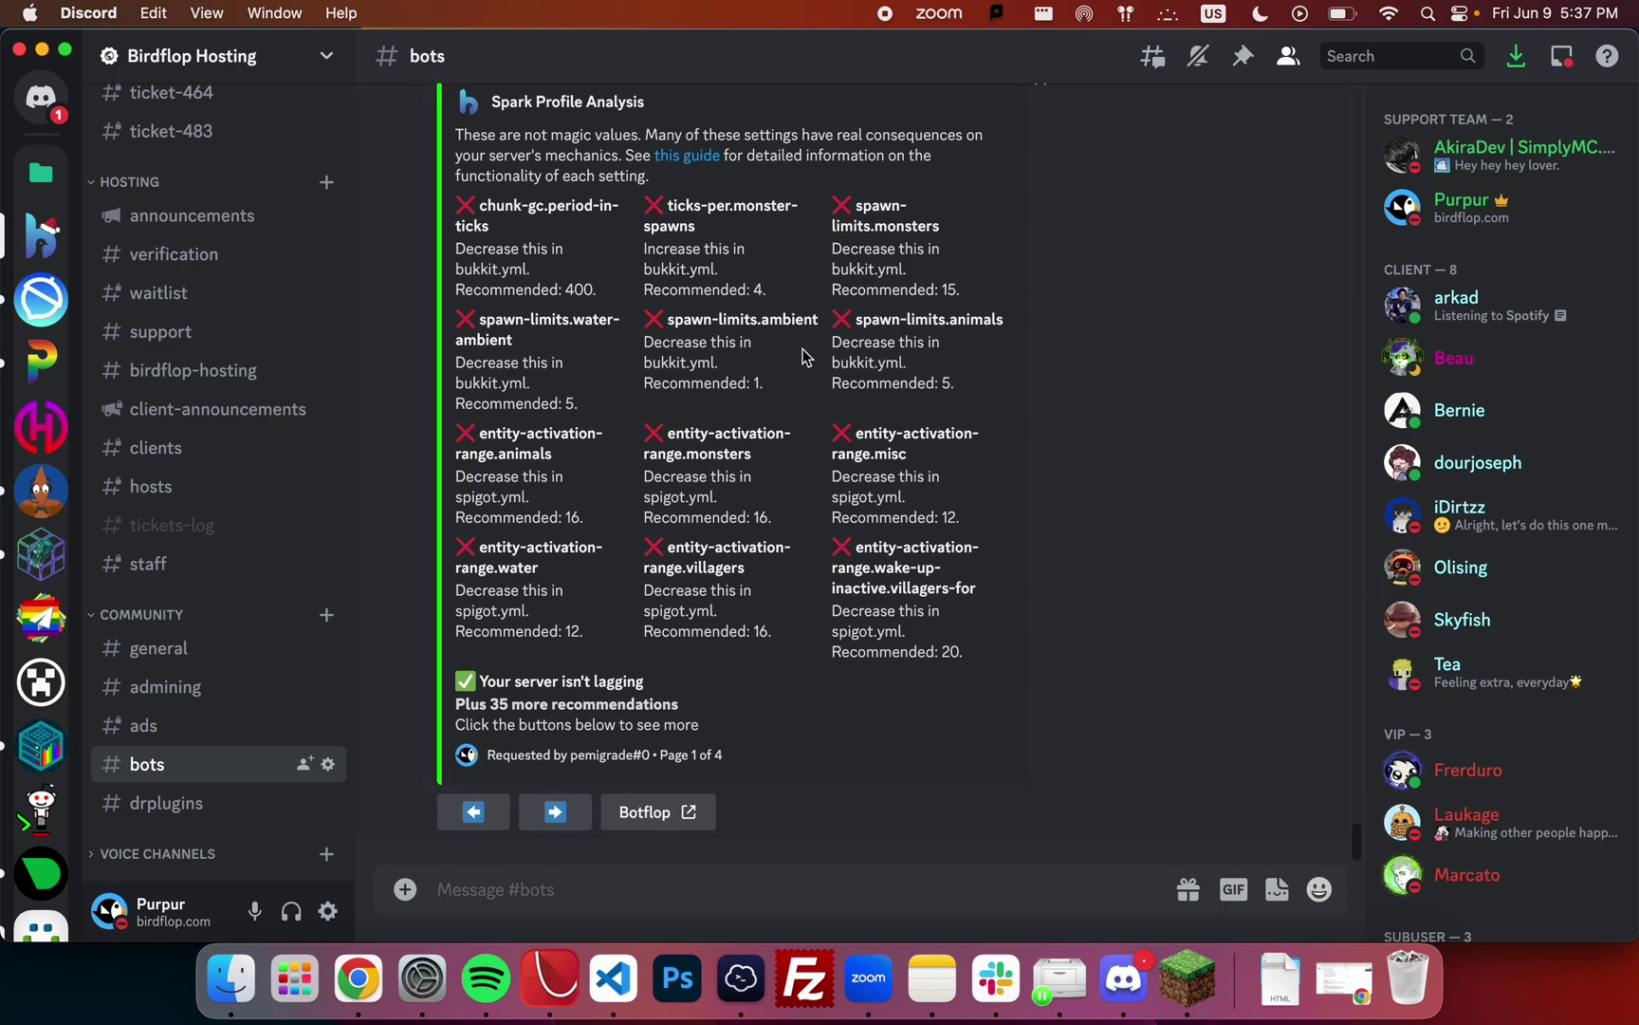
Page through the bot's Spark Profile Analysis recommendations up to page 3, and go back to page 2.
{"action": "scroll", "coordinate": [803, 357], "scroll_direction": "up", "scroll_amount": 1}
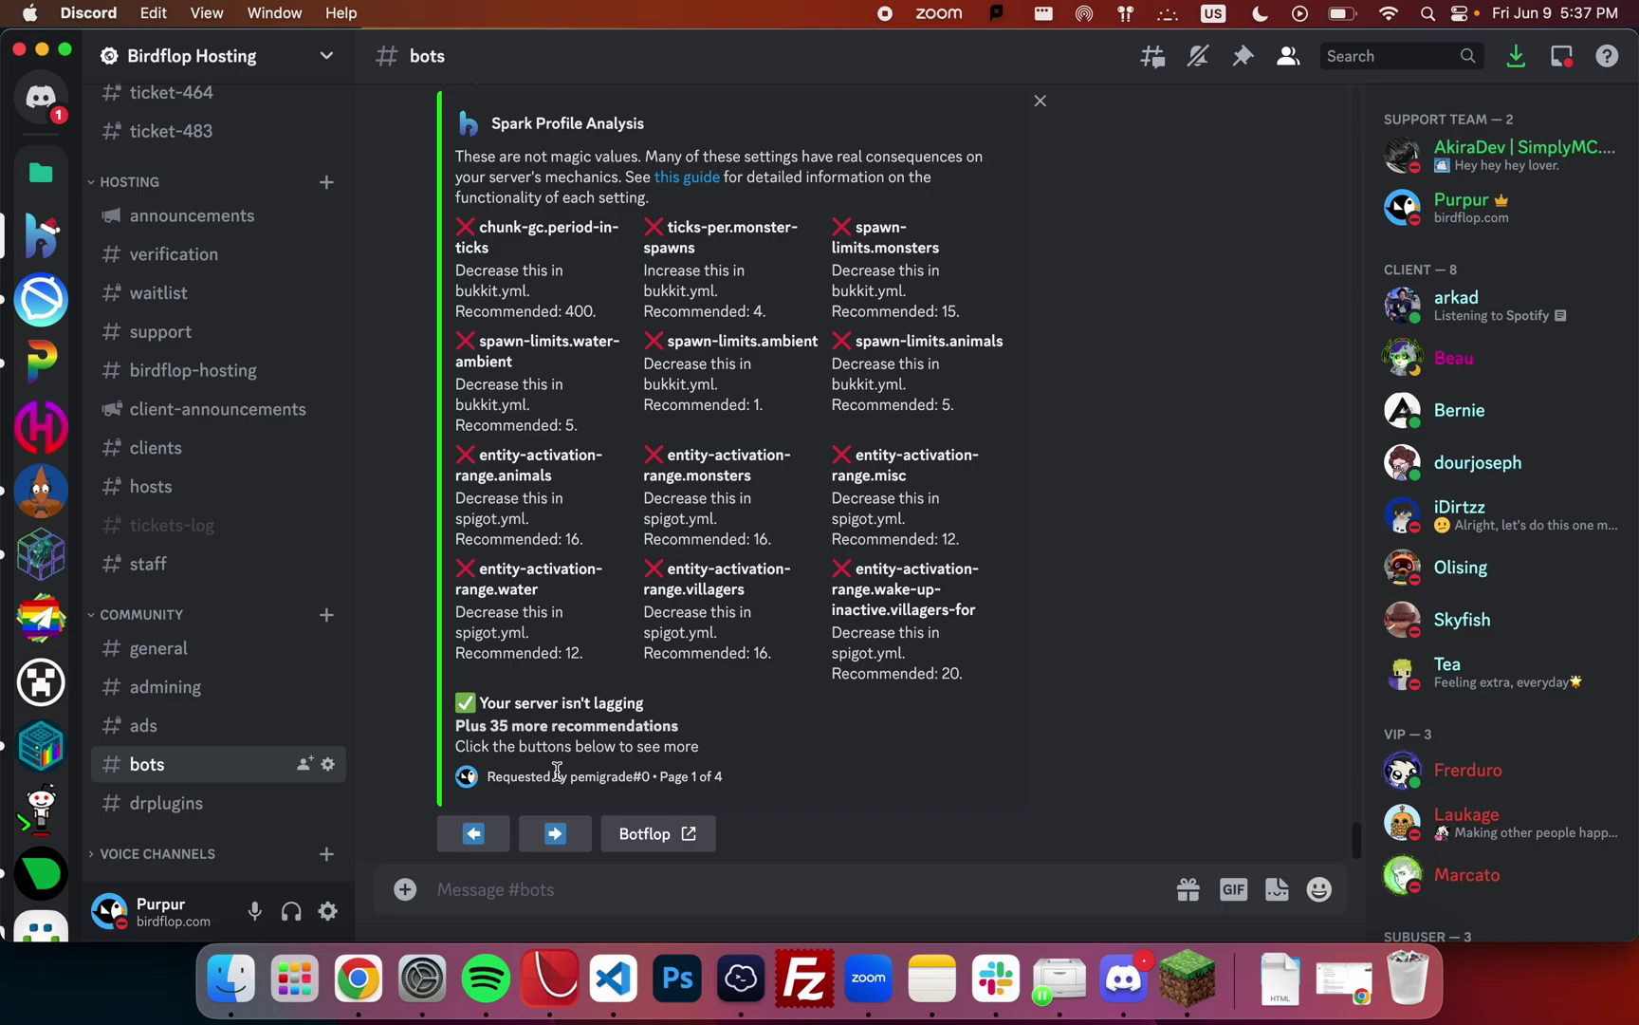
{"action": "left_click", "coordinate": [555, 833]}
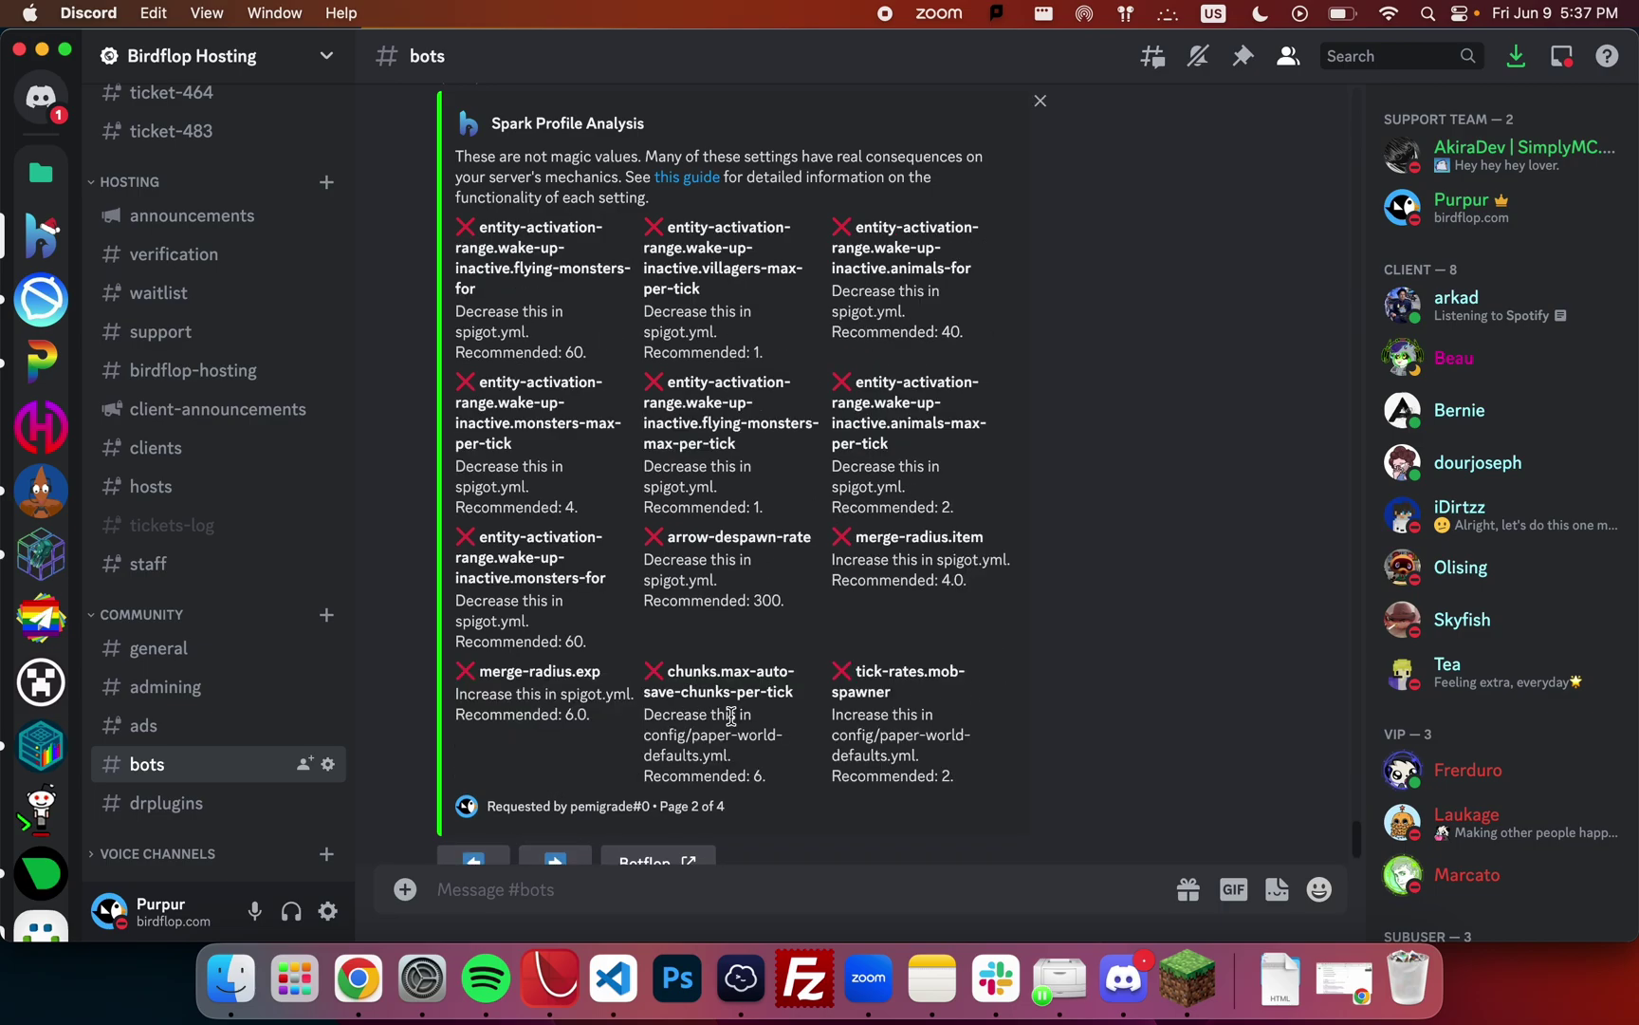
{"action": "scroll", "coordinate": [730, 717], "scroll_direction": "down", "scroll_amount": 2}
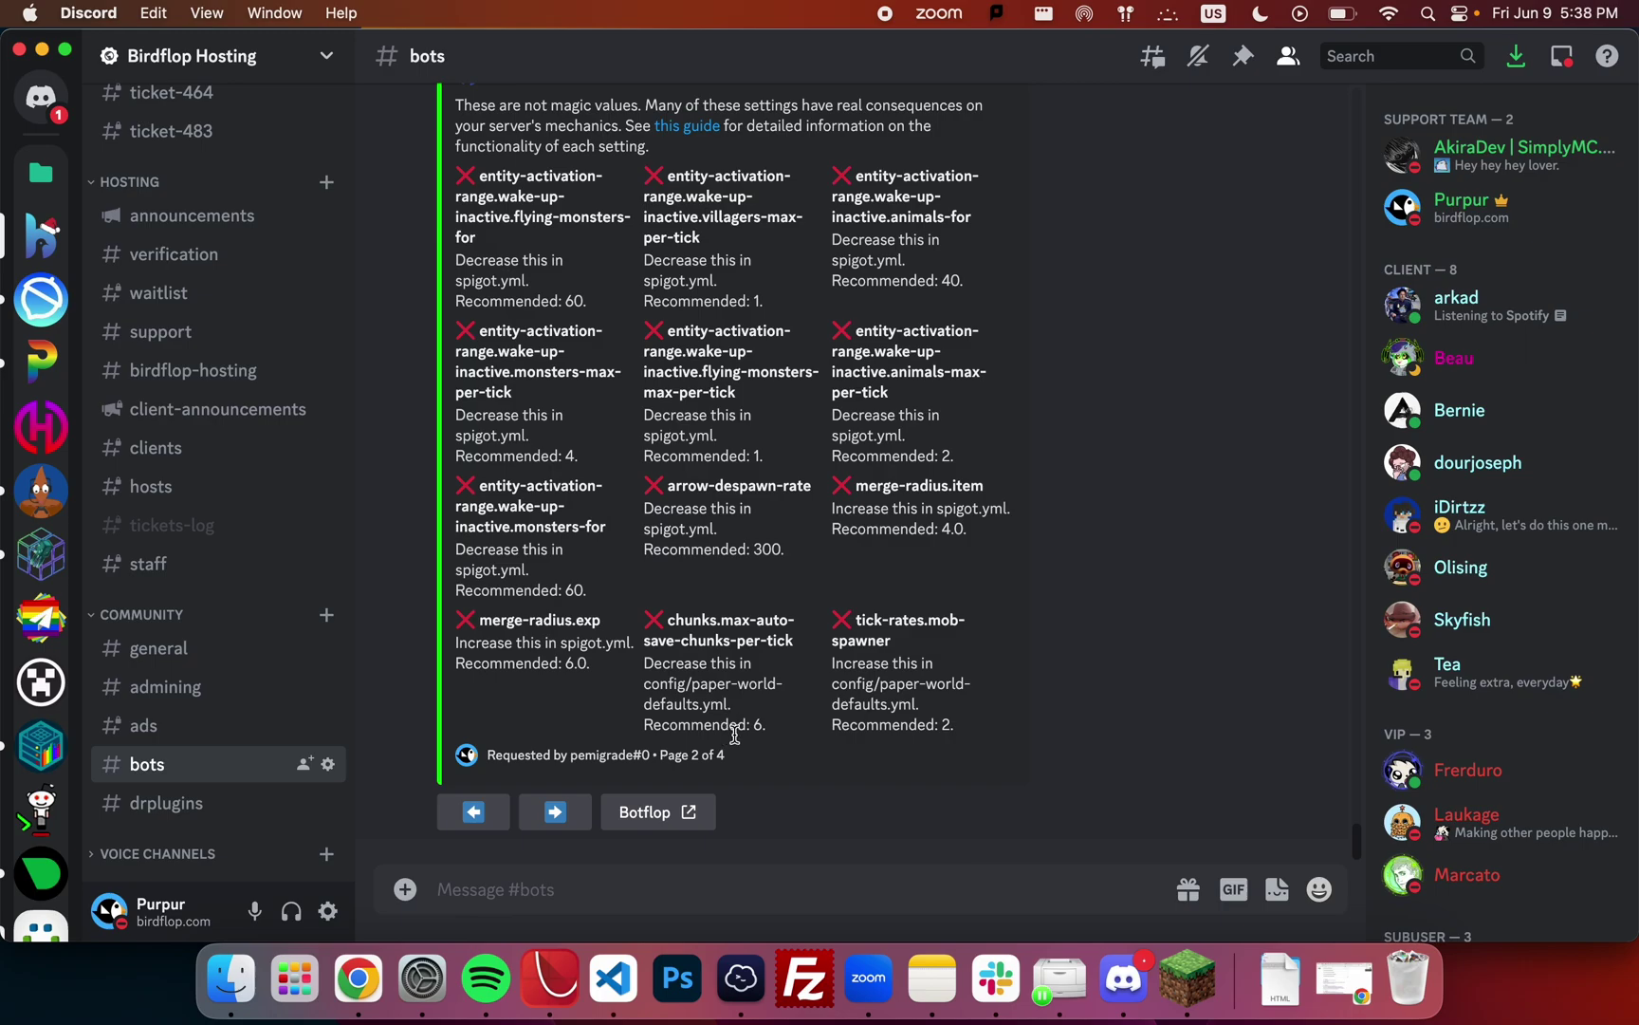
{"action": "scroll", "coordinate": [773, 536], "scroll_direction": "up", "scroll_amount": 2}
{"action": "scroll", "coordinate": [778, 541], "scroll_direction": "down", "scroll_amount": 2}
{"action": "left_click", "coordinate": [580, 805]}
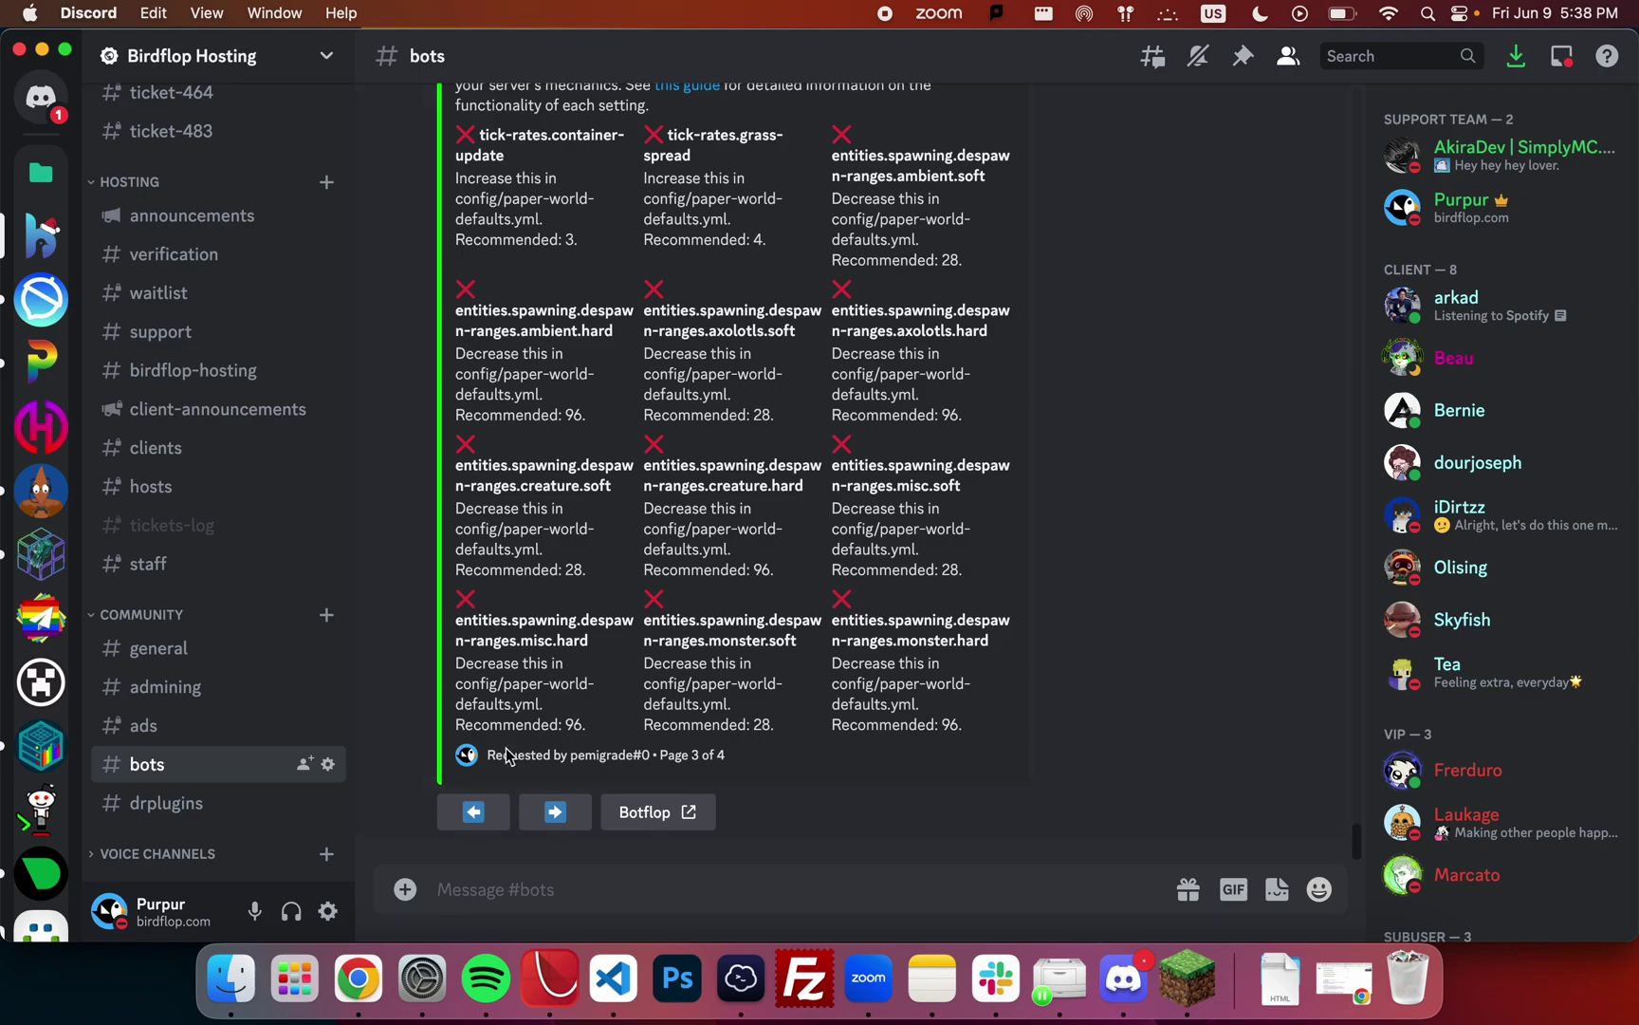
{"action": "left_click", "coordinate": [490, 814]}
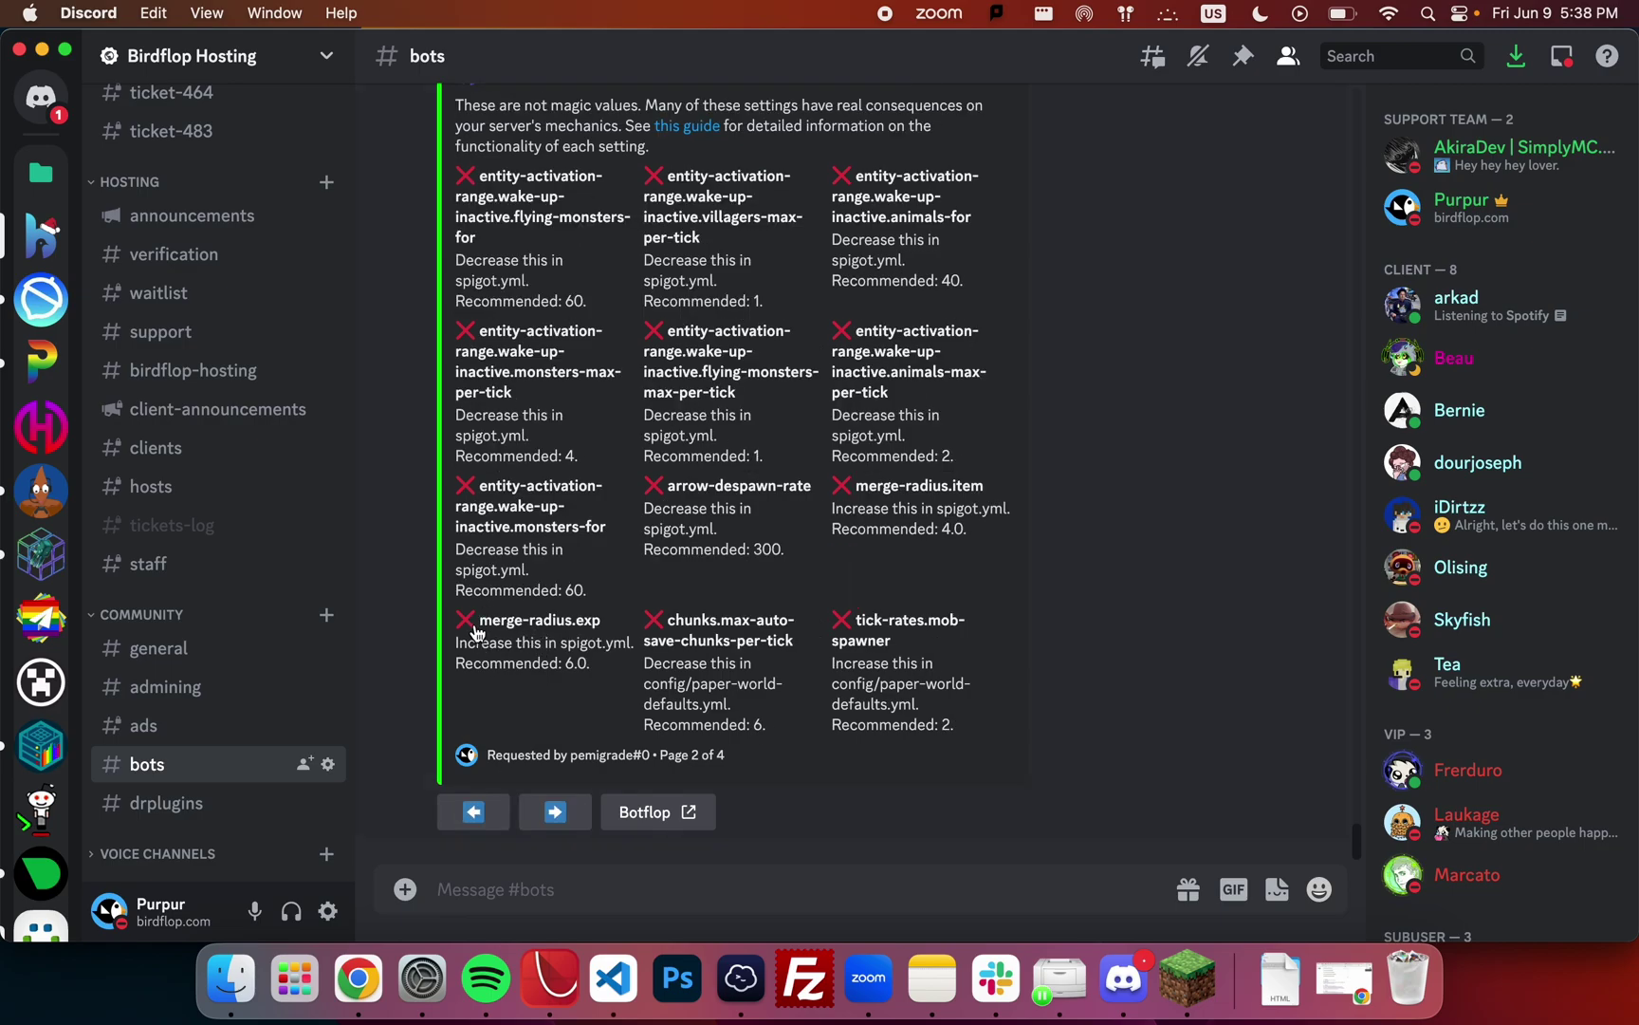
Open the settings guide linked in the bot's Spark Profile Analysis and skim its server optimization and mob-spawning sections.
{"action": "left_click_drag", "start_coordinate": [474, 629], "coordinate": [568, 642]}
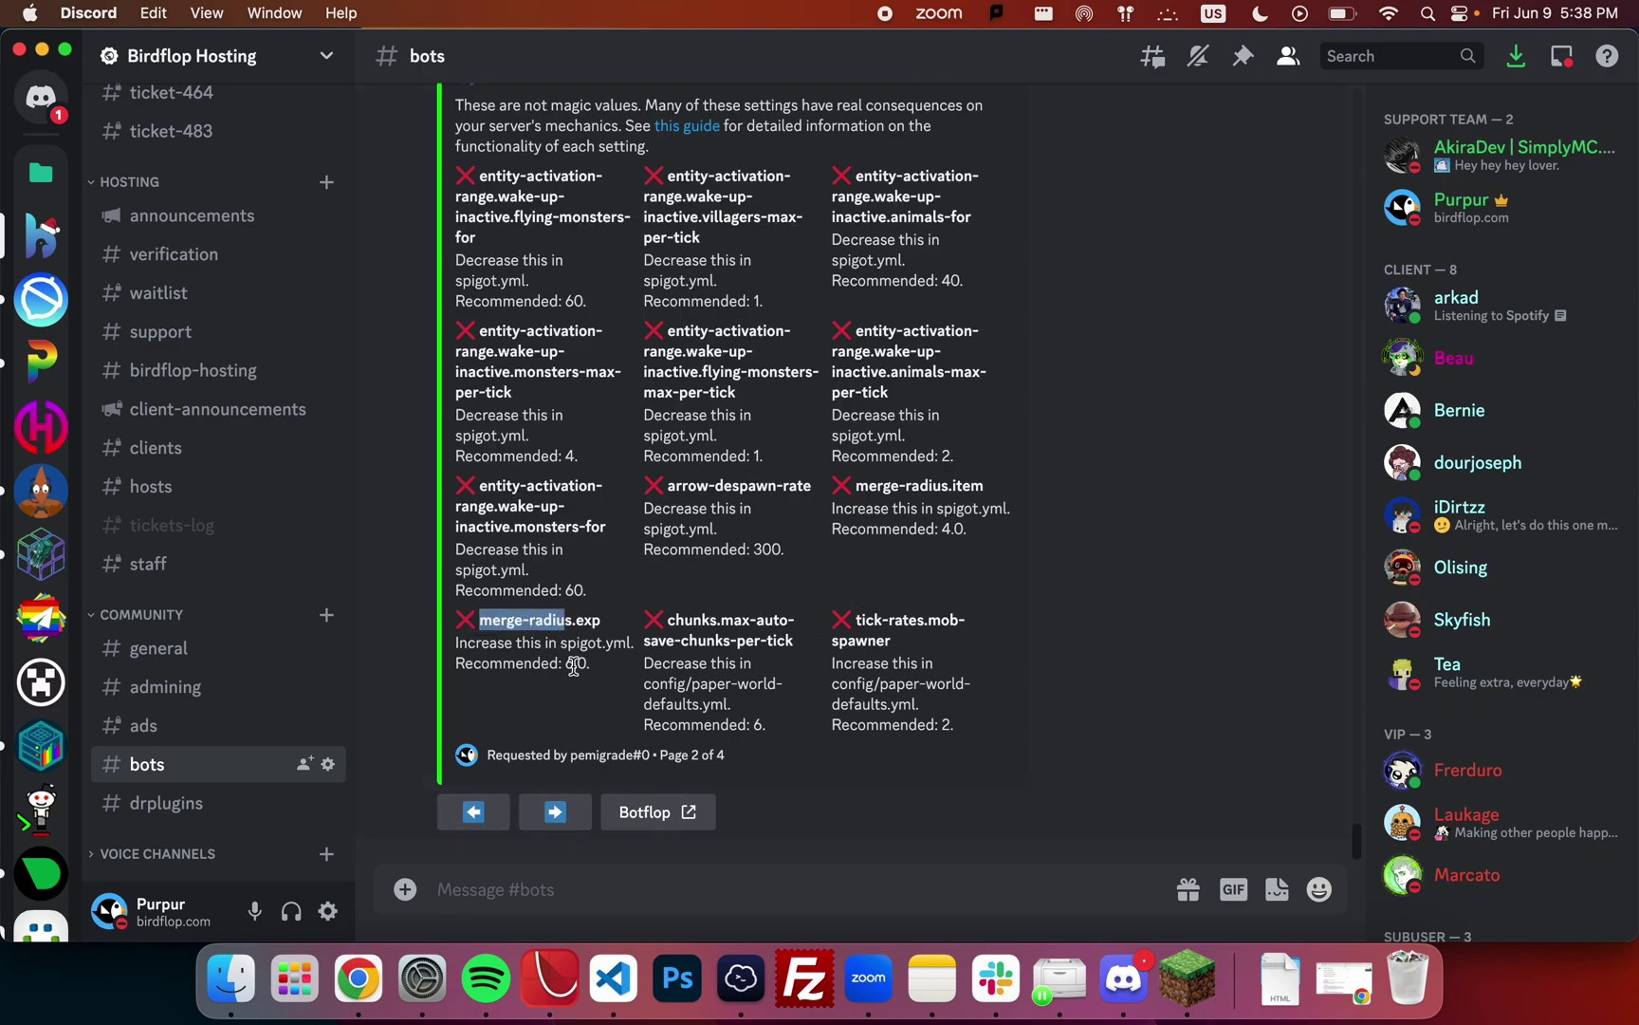
{"action": "left_click", "coordinate": [574, 667]}
{"action": "scroll", "coordinate": [702, 436], "scroll_direction": "up", "scroll_amount": 2}
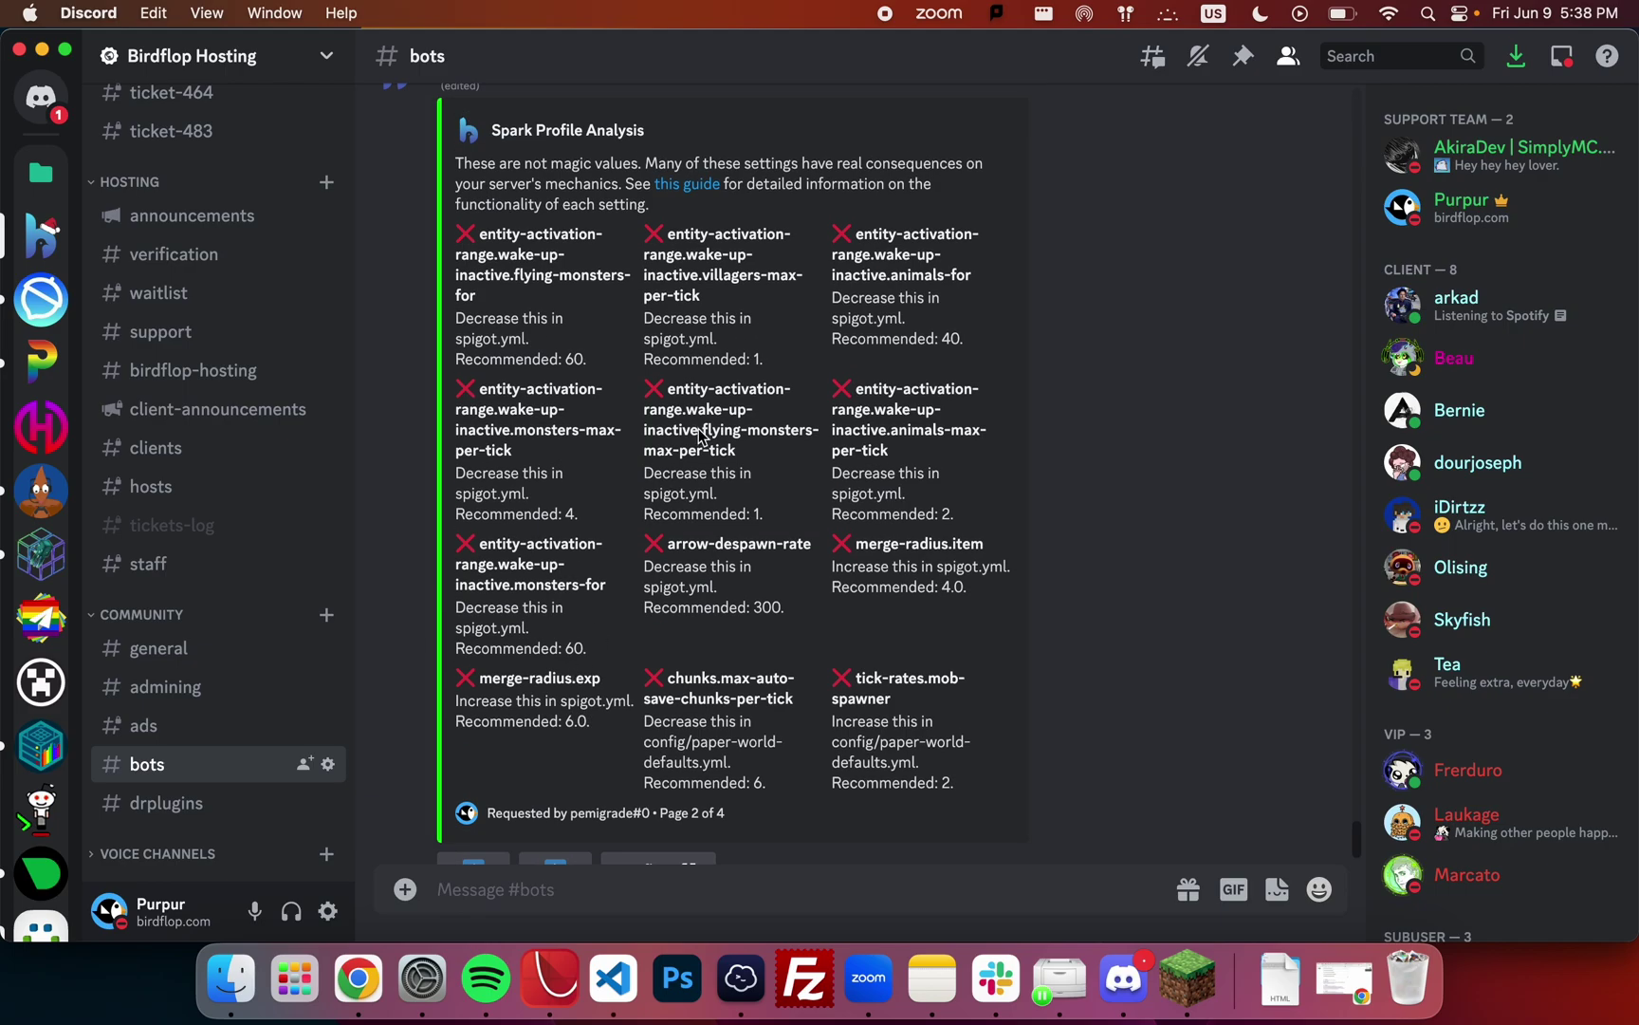
{"action": "left_click", "coordinate": [703, 190]}
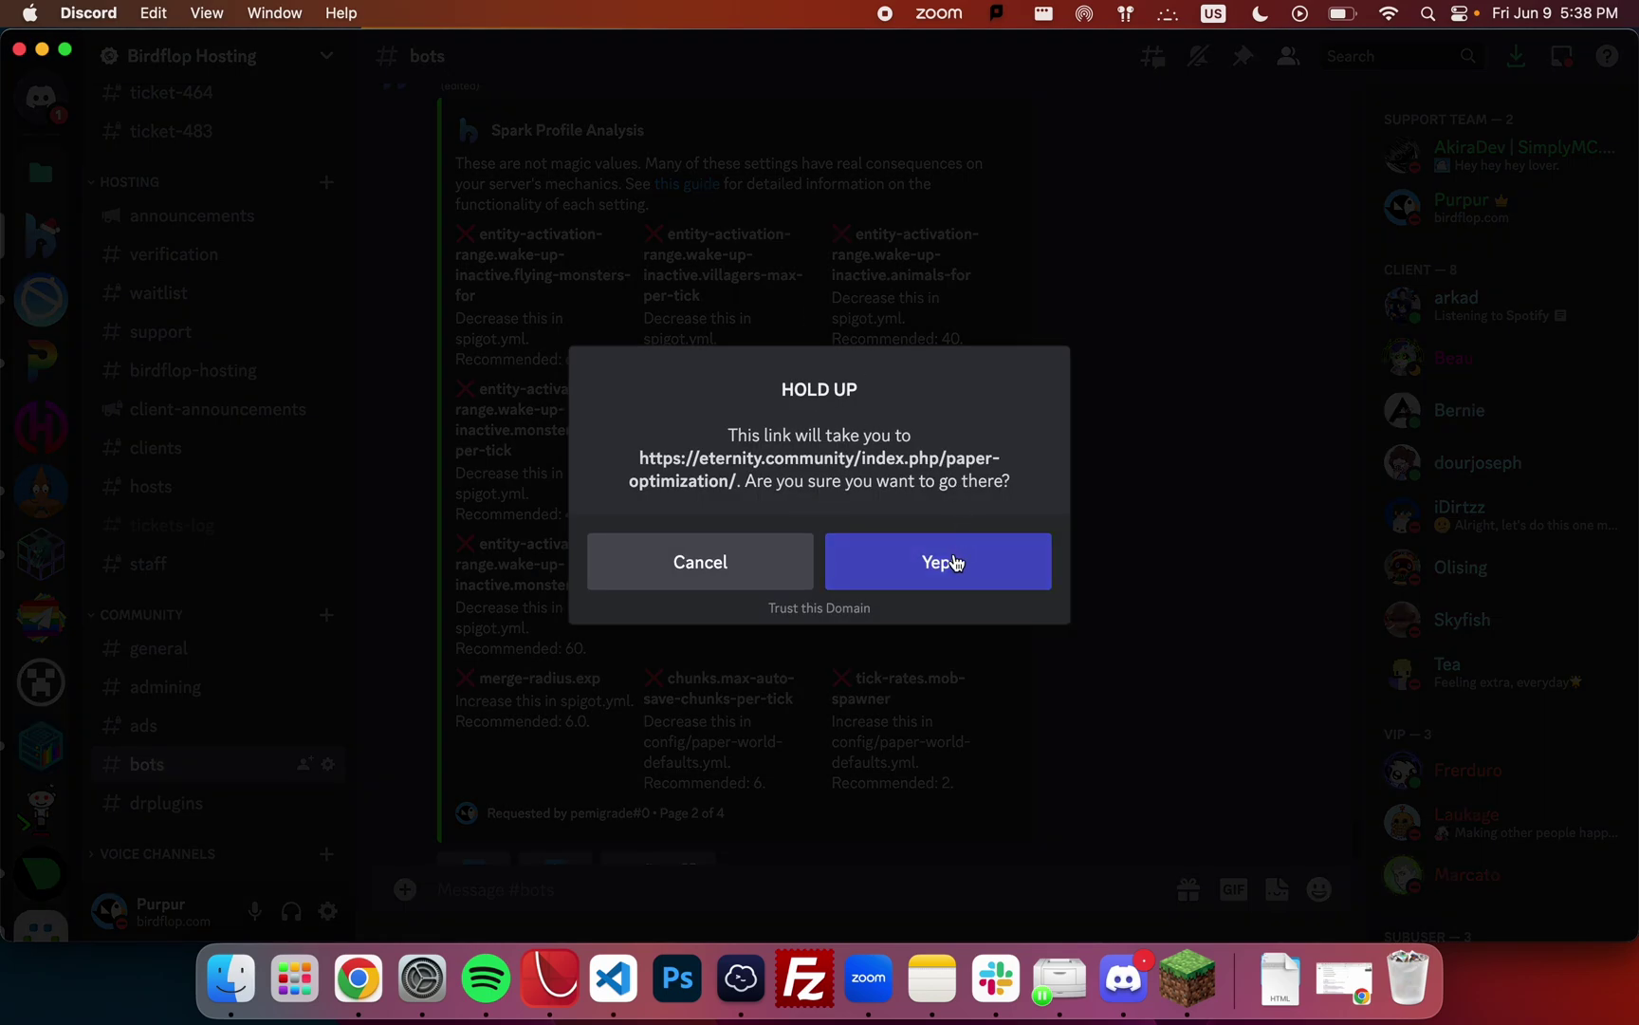
{"action": "left_click", "coordinate": [956, 564]}
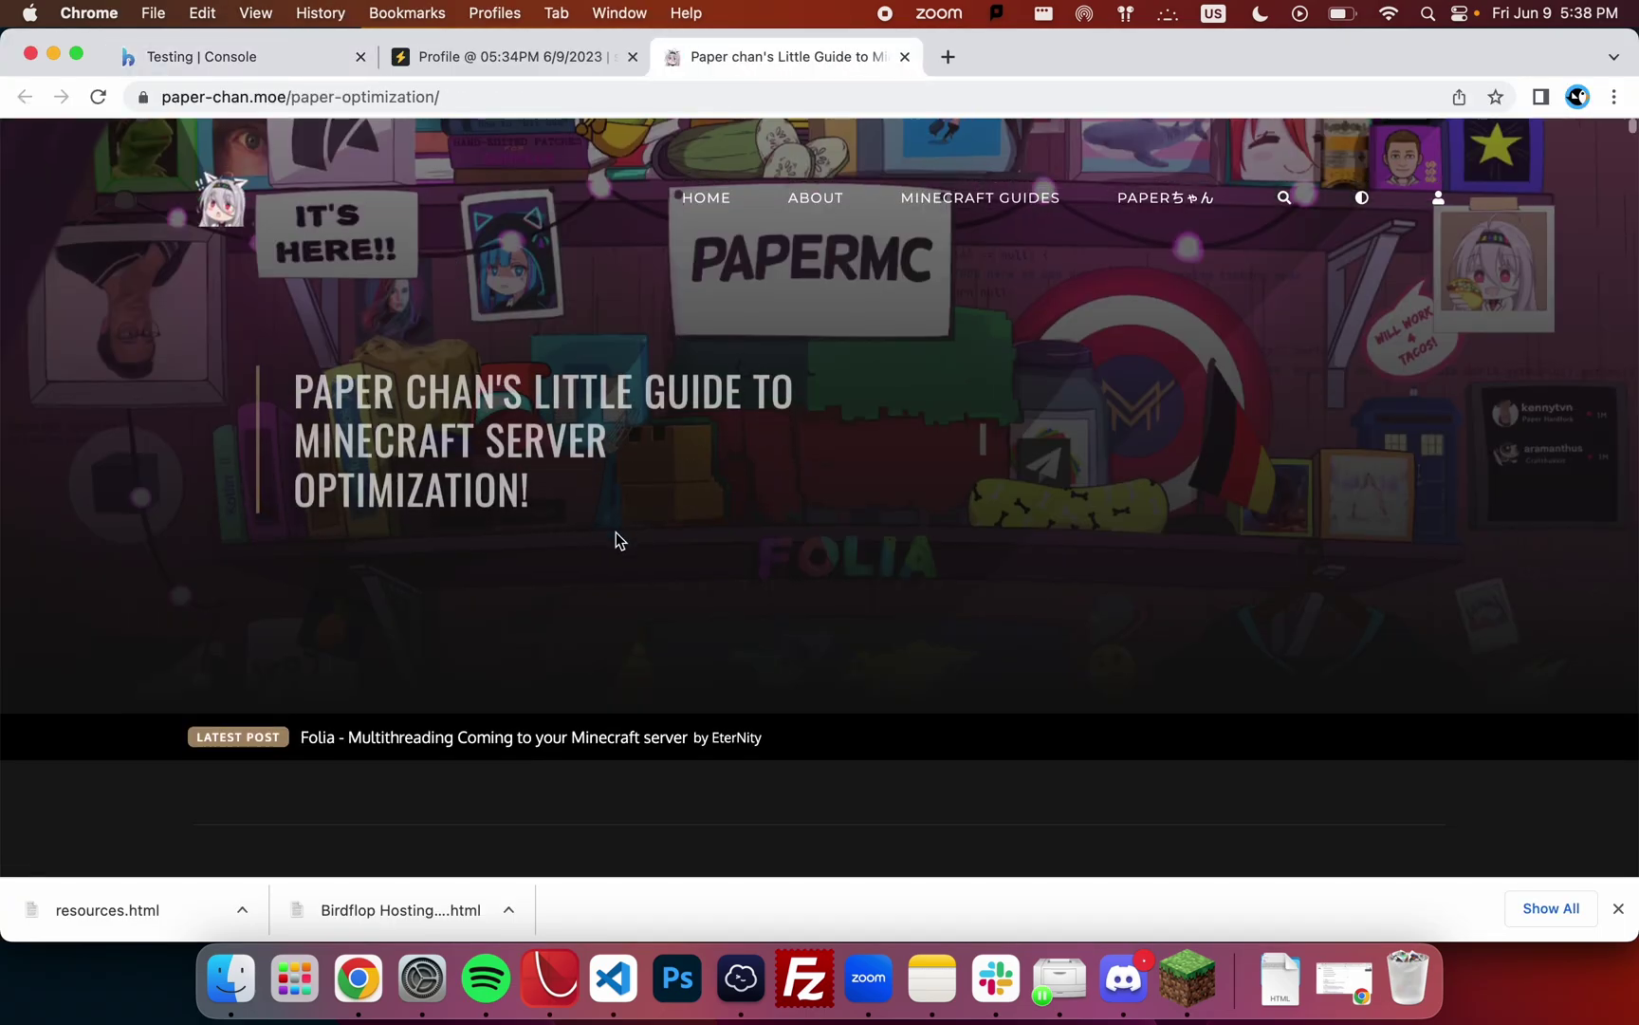
{"action": "scroll", "coordinate": [615, 534], "scroll_direction": "down", "scroll_amount": 15}
{"action": "scroll", "coordinate": [614, 536], "scroll_direction": "down", "scroll_amount": 15}
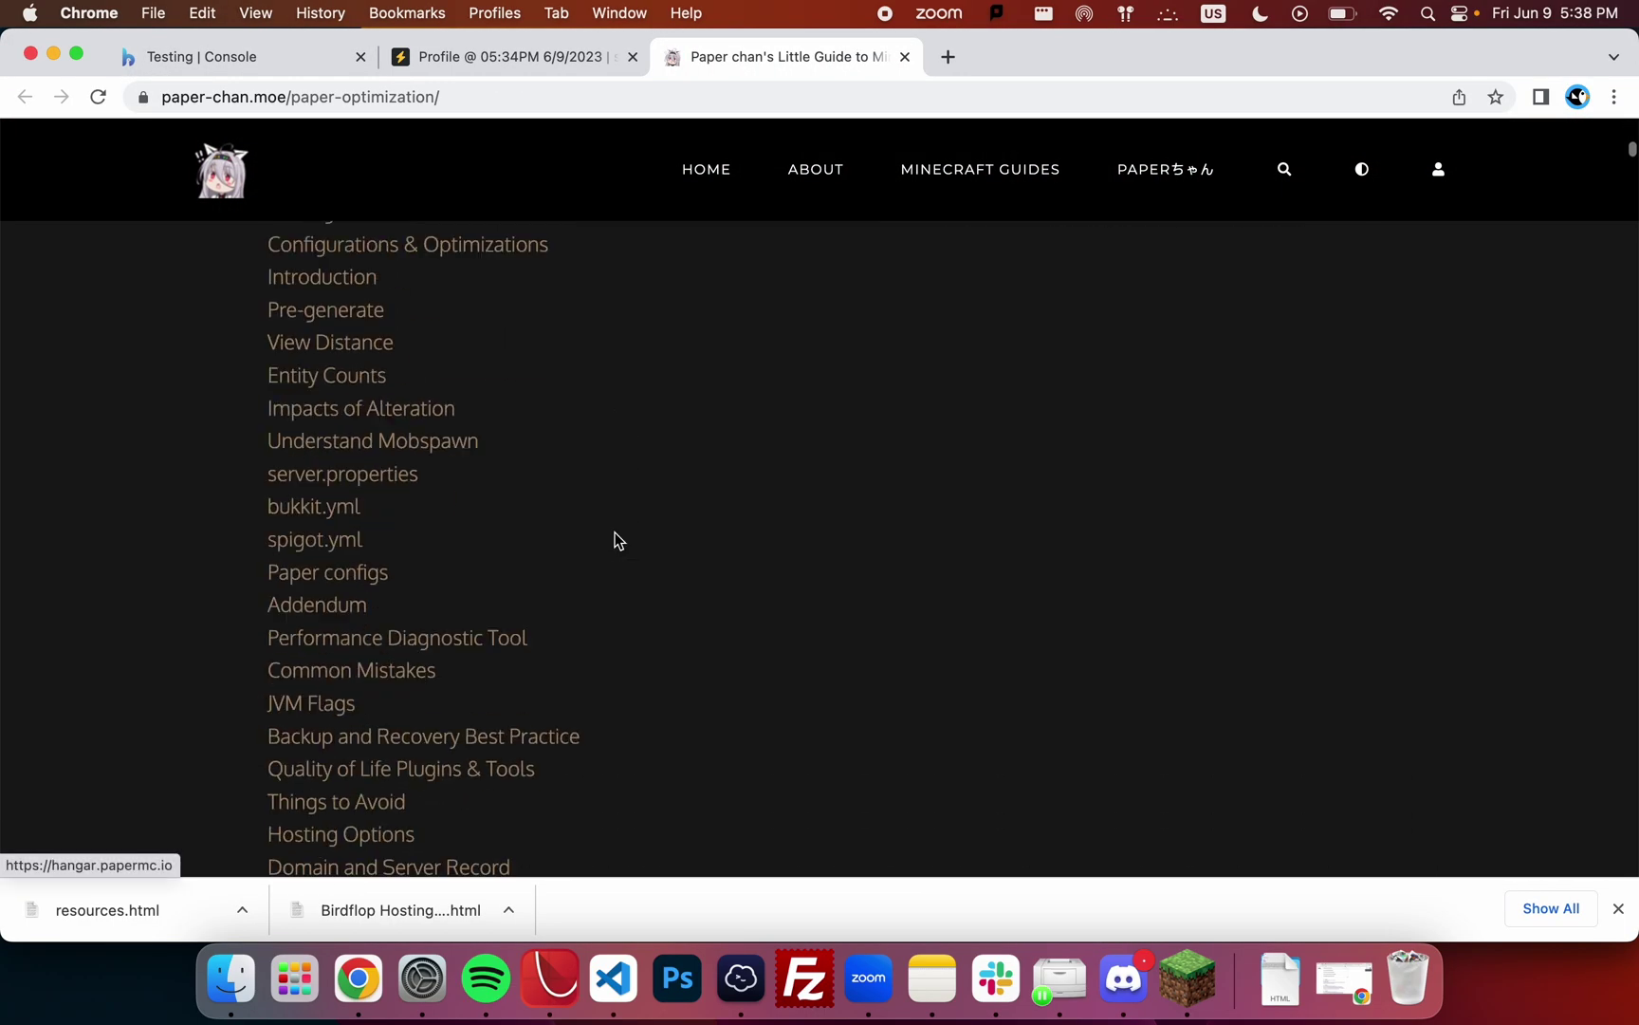
{"action": "scroll", "coordinate": [615, 533], "scroll_direction": "down", "scroll_amount": 20}
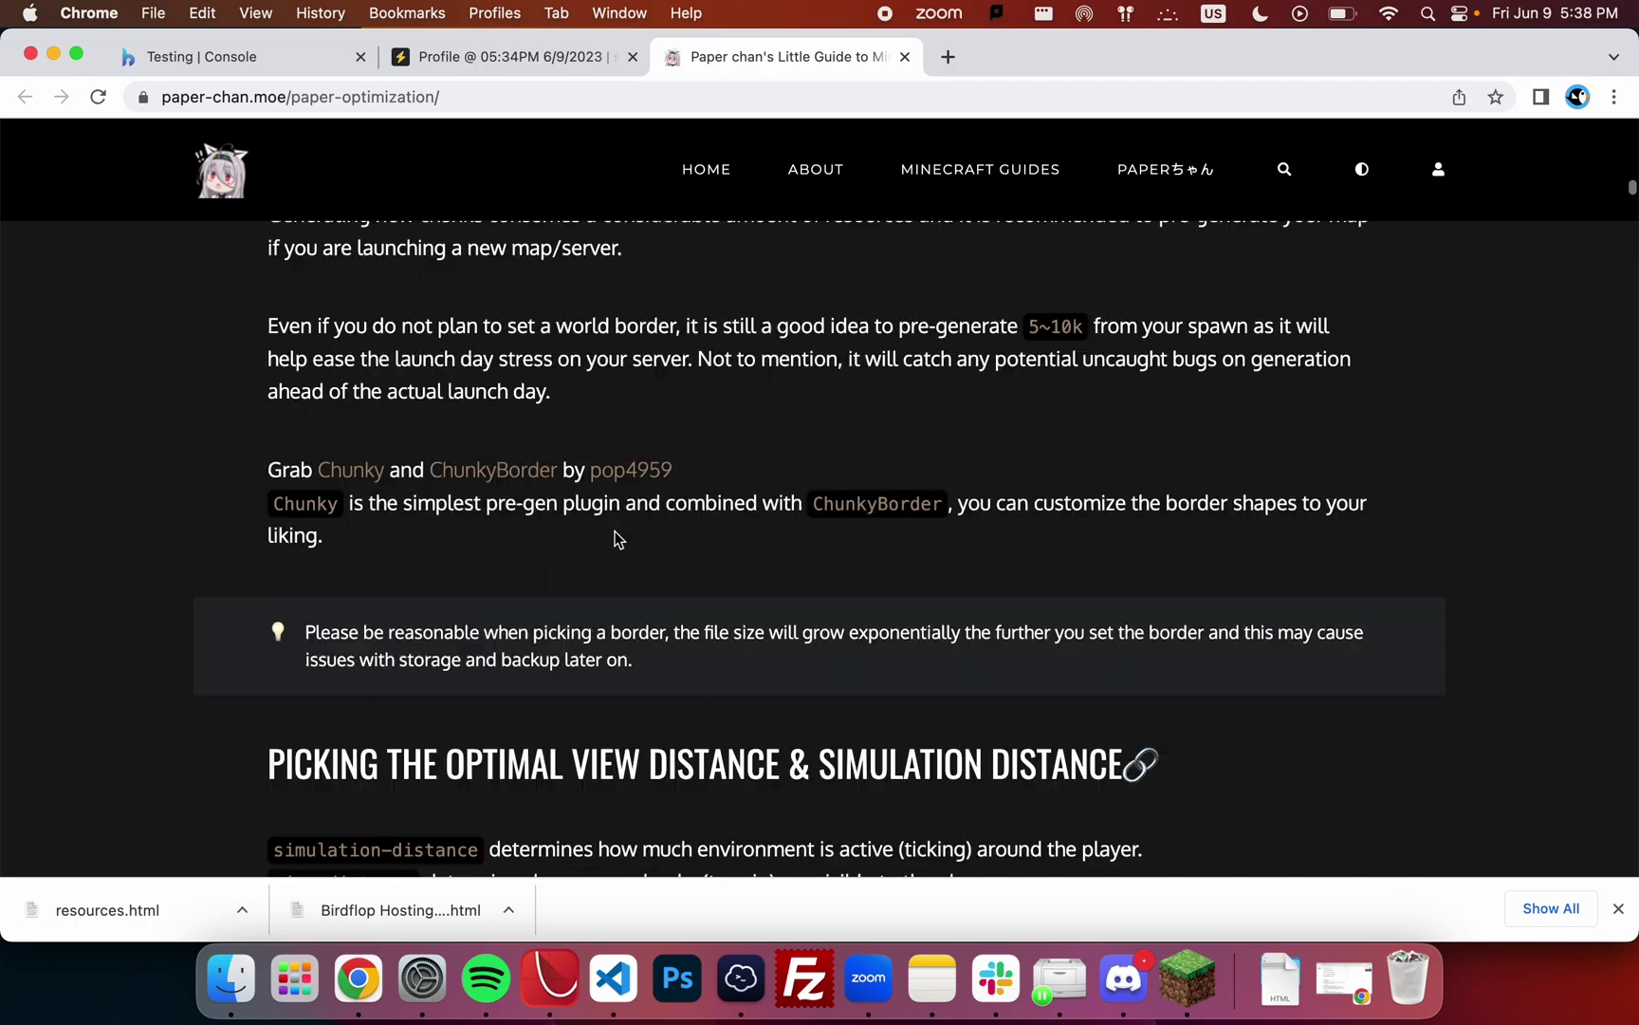
{"action": "scroll", "coordinate": [618, 539], "scroll_direction": "down", "scroll_amount": 20}
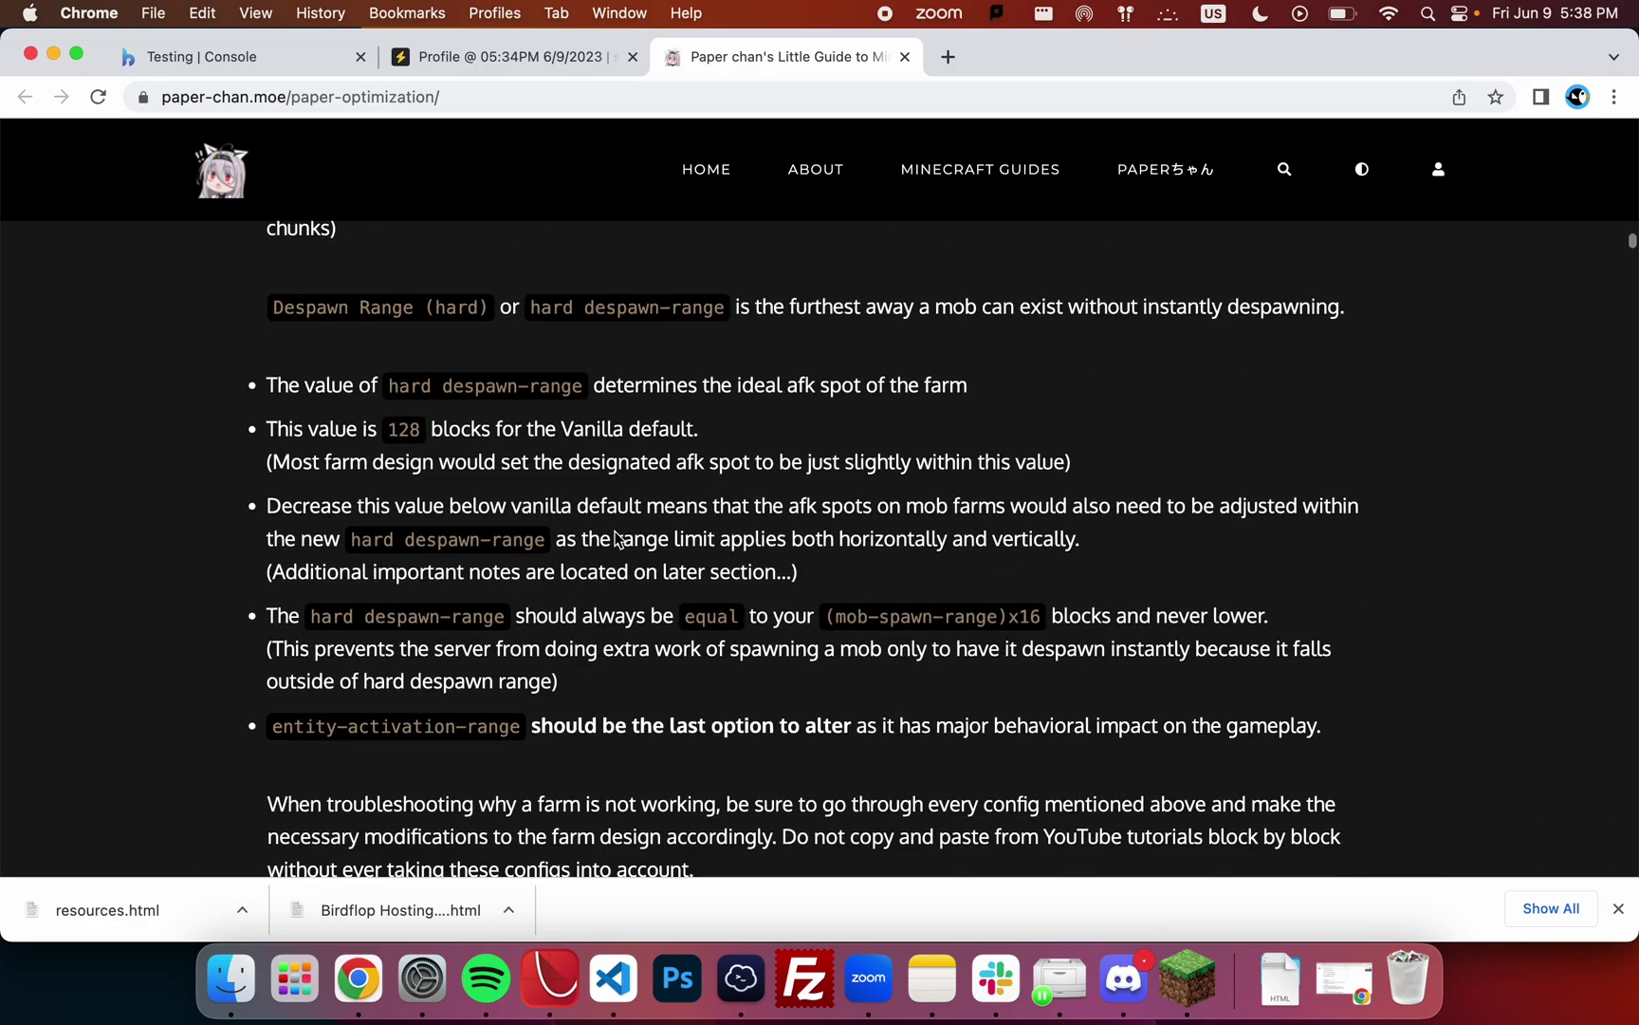
{"action": "scroll", "coordinate": [615, 533], "scroll_direction": "down", "scroll_amount": 5}
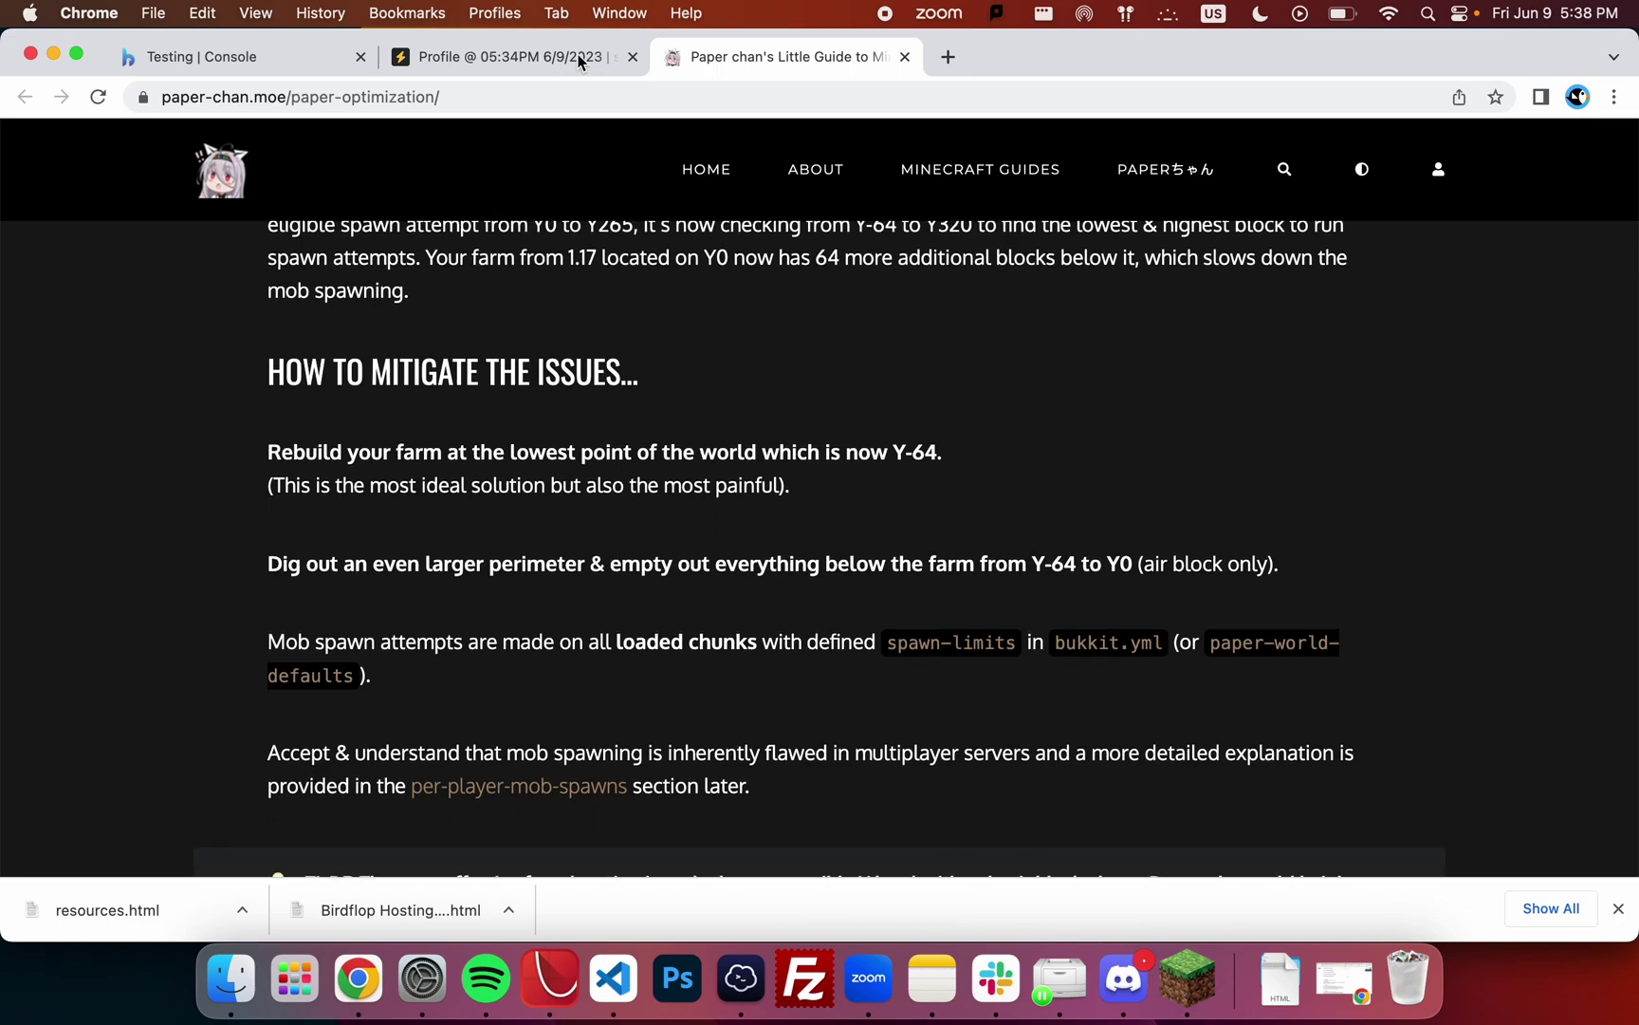
Return to the Testing server's panel and open its file manager.
{"action": "left_click", "coordinate": [232, 67]}
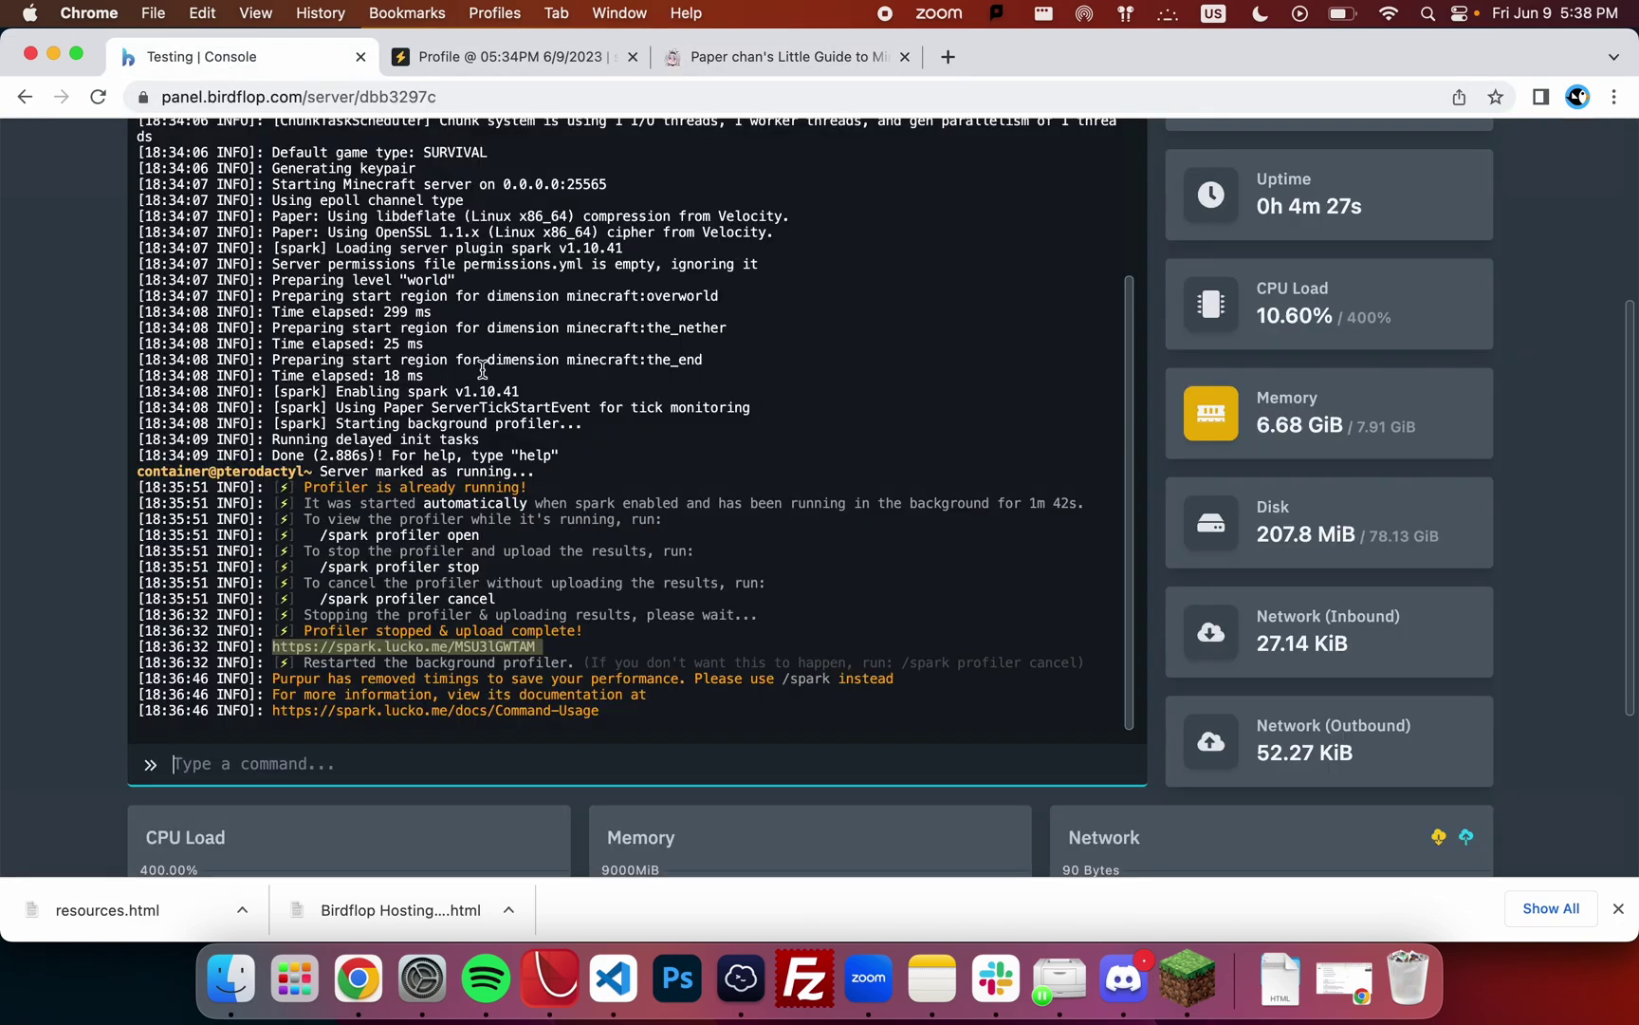
{"action": "scroll", "coordinate": [658, 566], "scroll_direction": "up", "scroll_amount": 3}
{"action": "left_click", "coordinate": [266, 205]}
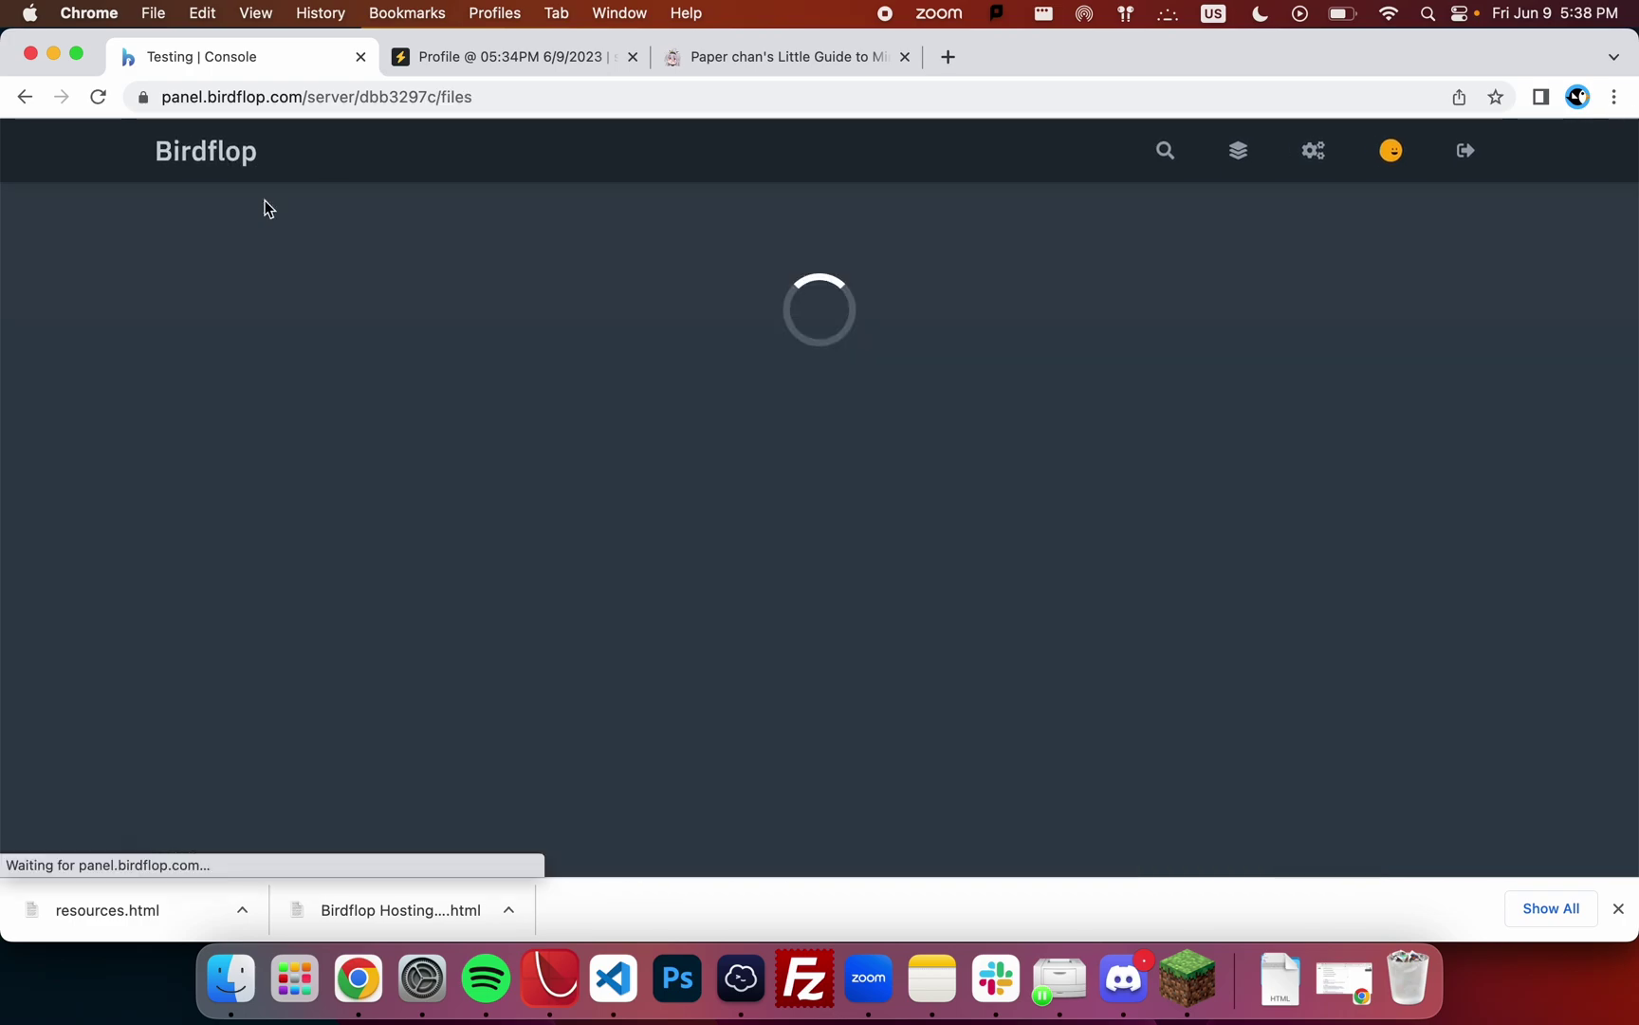
Switch to Discord and check which file the entity-activation-range.wake-up-inactive.flying-monsters-for recommendation refers to.
{"action": "left_click", "coordinate": [1123, 977]}
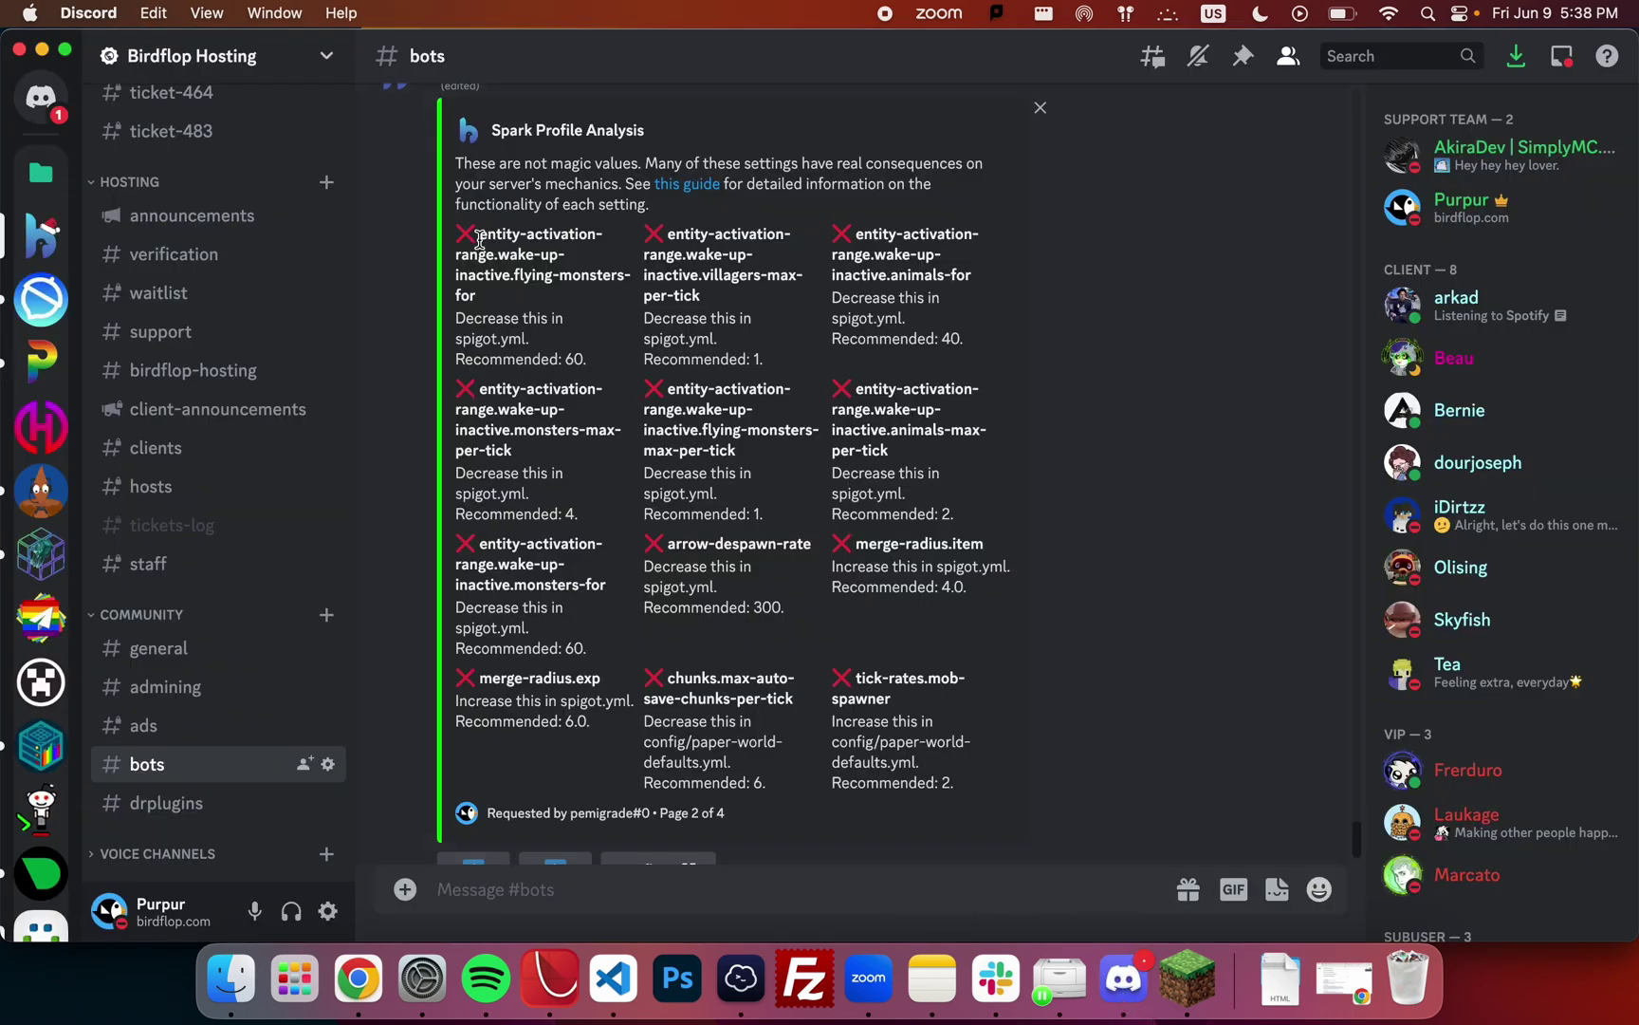
{"action": "mouse_move", "coordinate": [480, 240]}
{"action": "left_mouse_down"}
{"action": "mouse_move", "coordinate": [607, 277]}
{"action": "mouse_move", "coordinate": [488, 239]}
{"action": "mouse_move", "coordinate": [494, 265]}
{"action": "mouse_move", "coordinate": [479, 256]}
{"action": "mouse_move", "coordinate": [545, 261]}
{"action": "mouse_move", "coordinate": [459, 263]}
{"action": "left_mouse_up"}
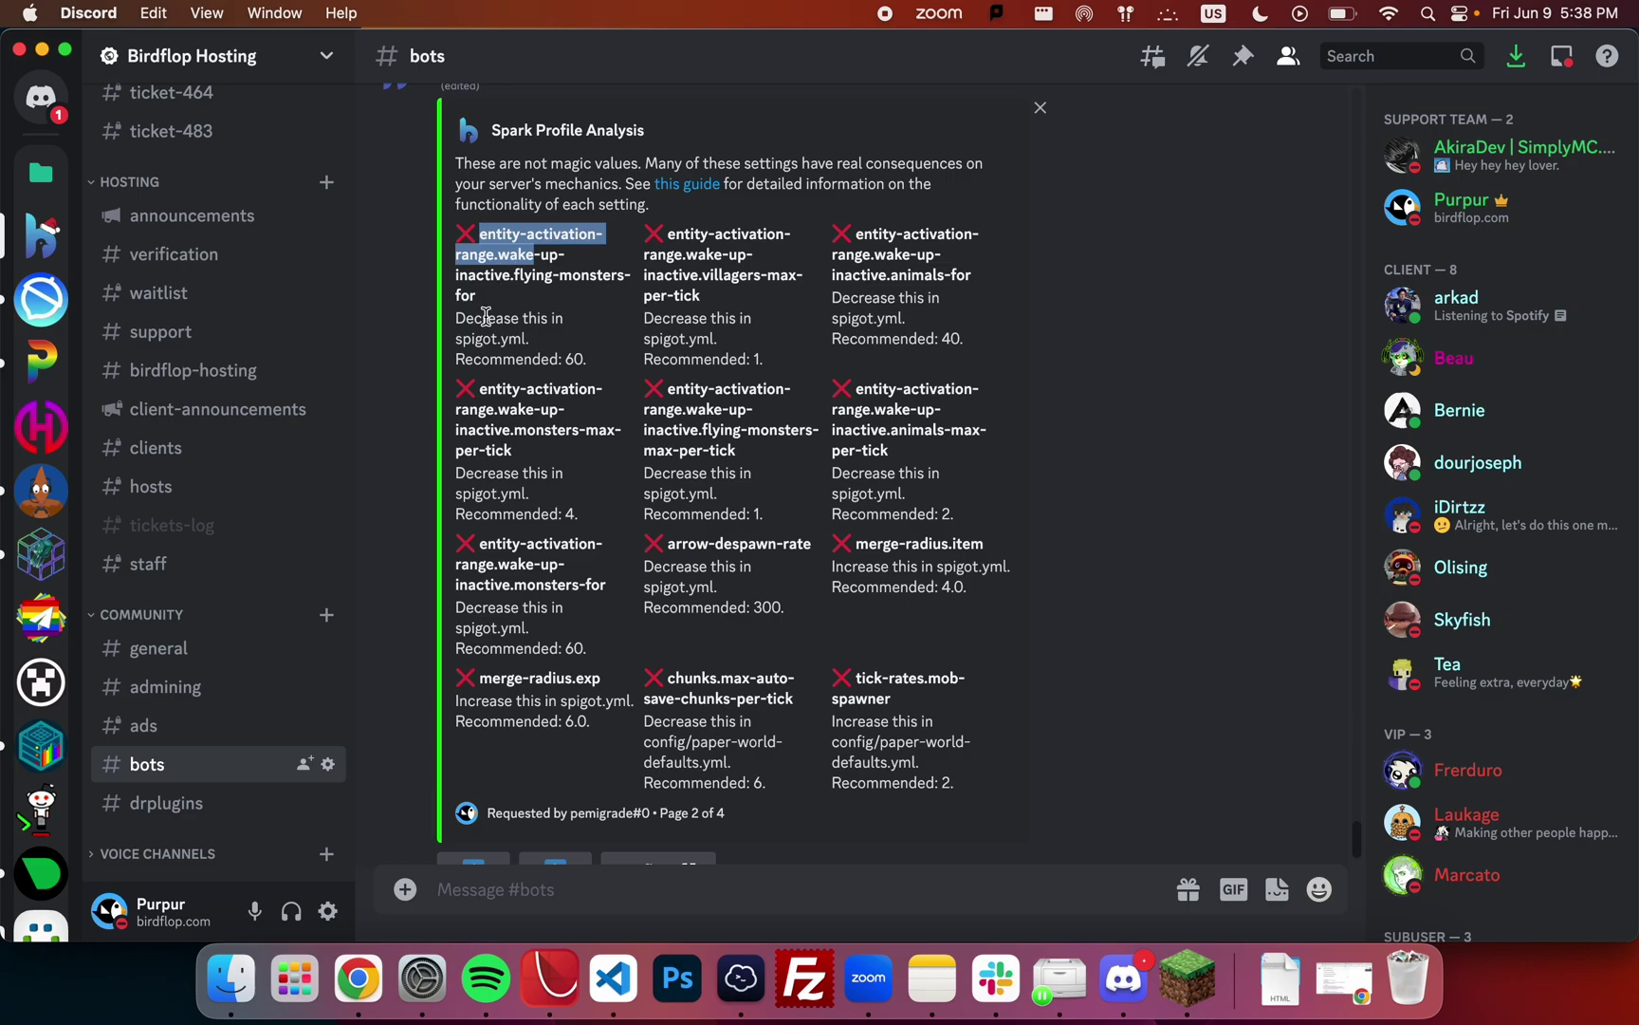
{"action": "left_click_drag", "start_coordinate": [456, 319], "coordinate": [548, 340]}
Switch back to Chrome and open spigot.yml from the server's files for editing.
{"action": "left_click", "coordinate": [357, 982]}
{"action": "scroll", "coordinate": [355, 439], "scroll_direction": "down", "scroll_amount": 10}
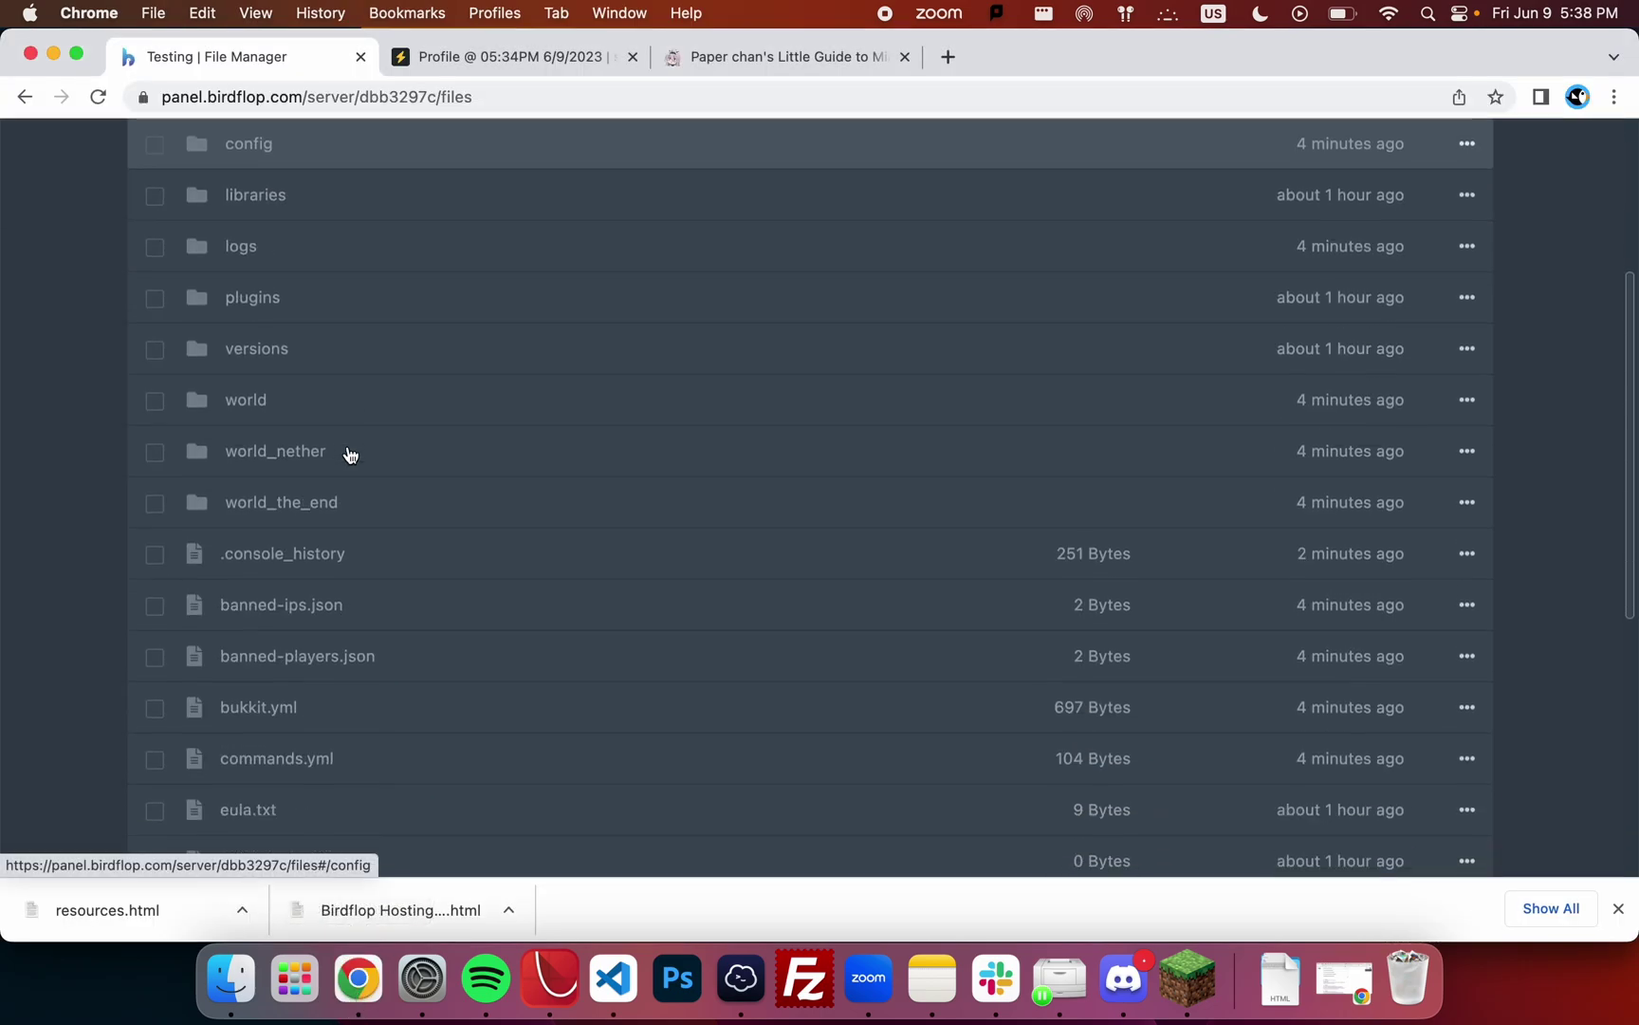
{"action": "scroll", "coordinate": [350, 456], "scroll_direction": "down", "scroll_amount": 2}
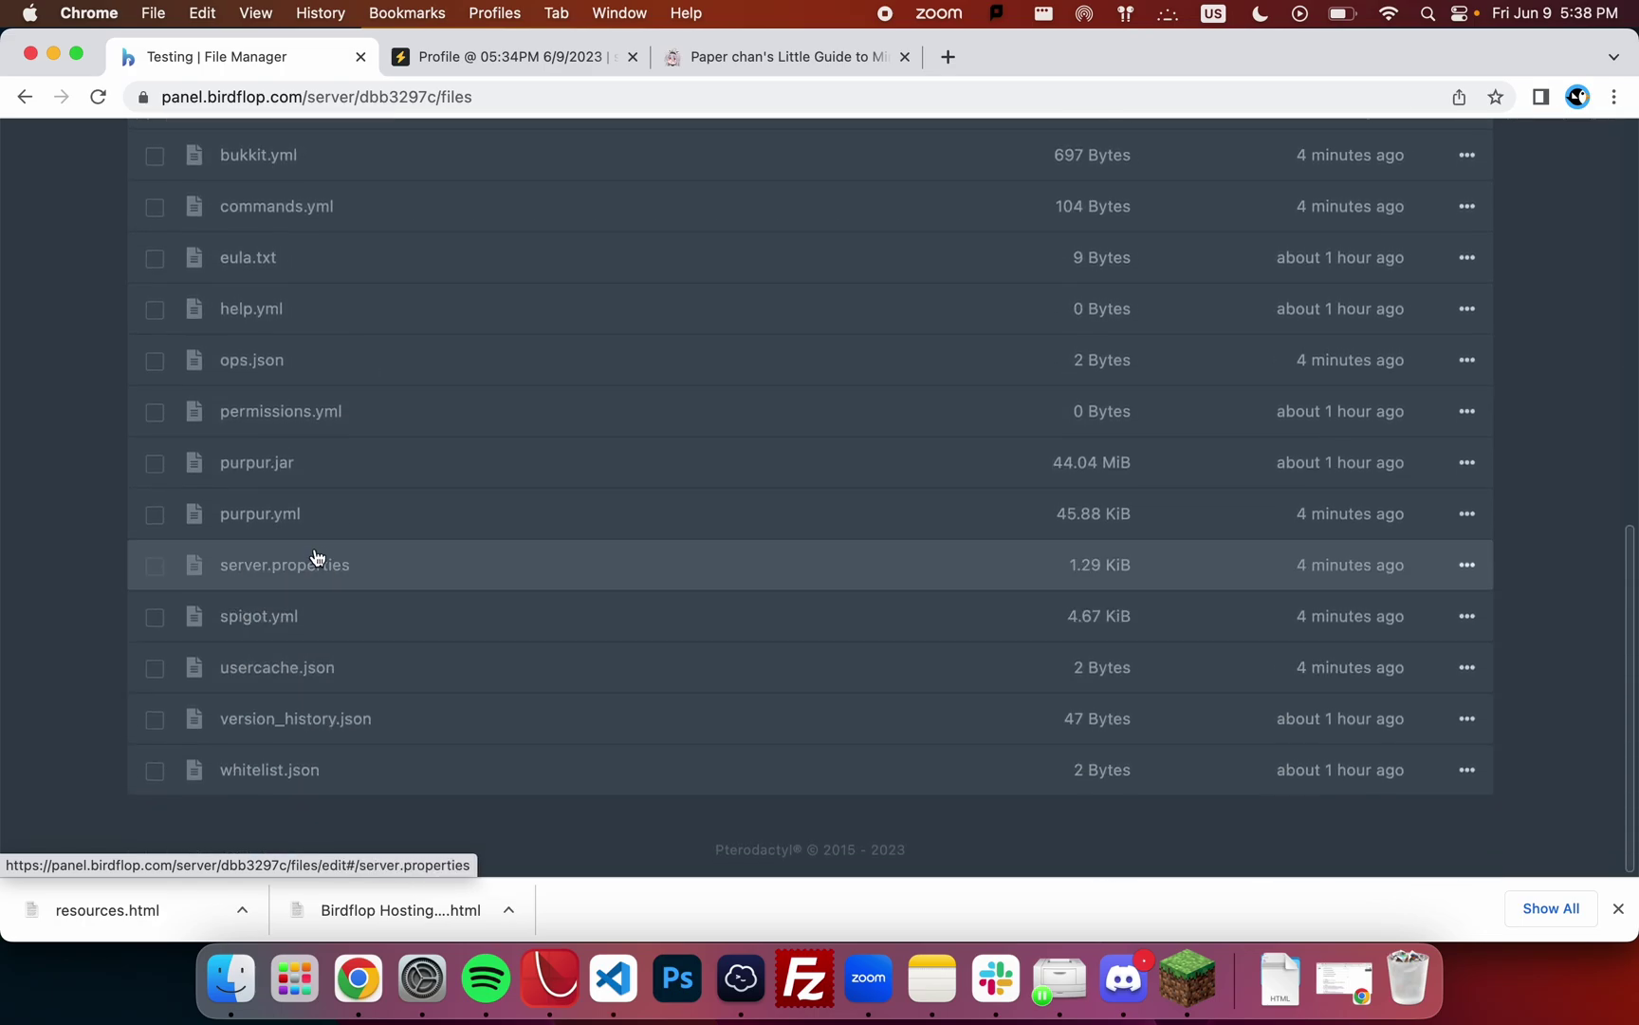
{"action": "left_click", "coordinate": [315, 626]}
Search spigot.yml for entity-activation-range.
{"action": "scroll", "coordinate": [465, 567], "scroll_direction": "down", "scroll_amount": 15}
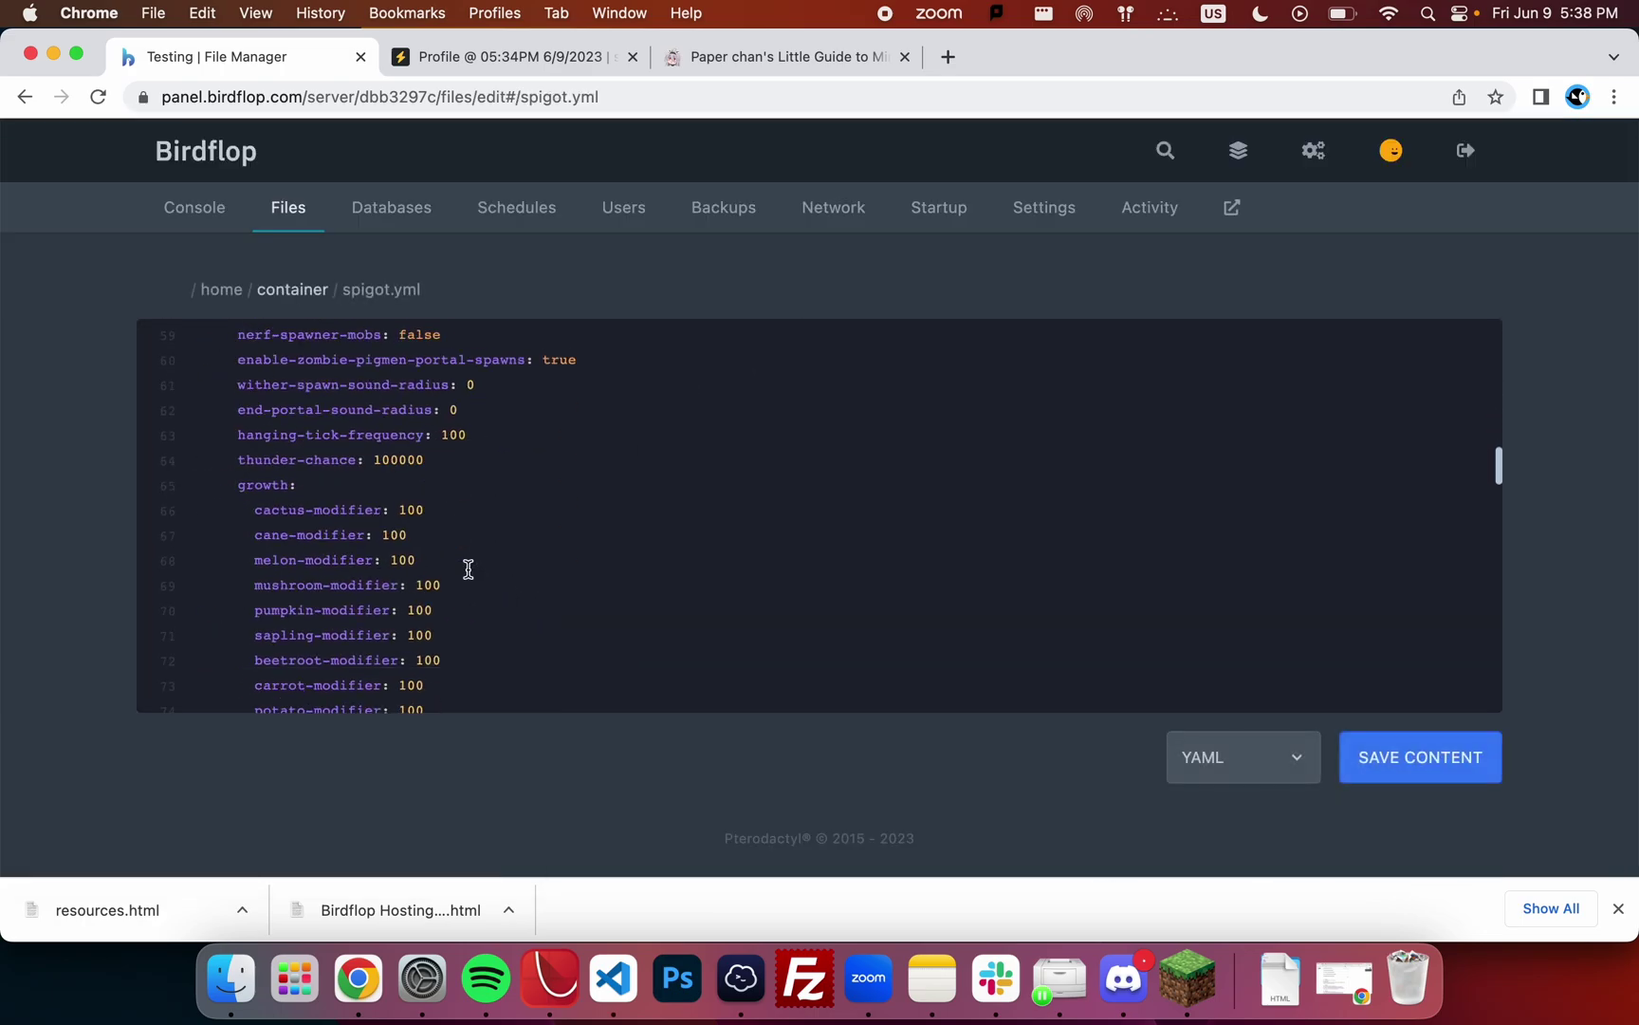
{"action": "key", "text": "super+f"}
{"action": "type", "text": "entity"}
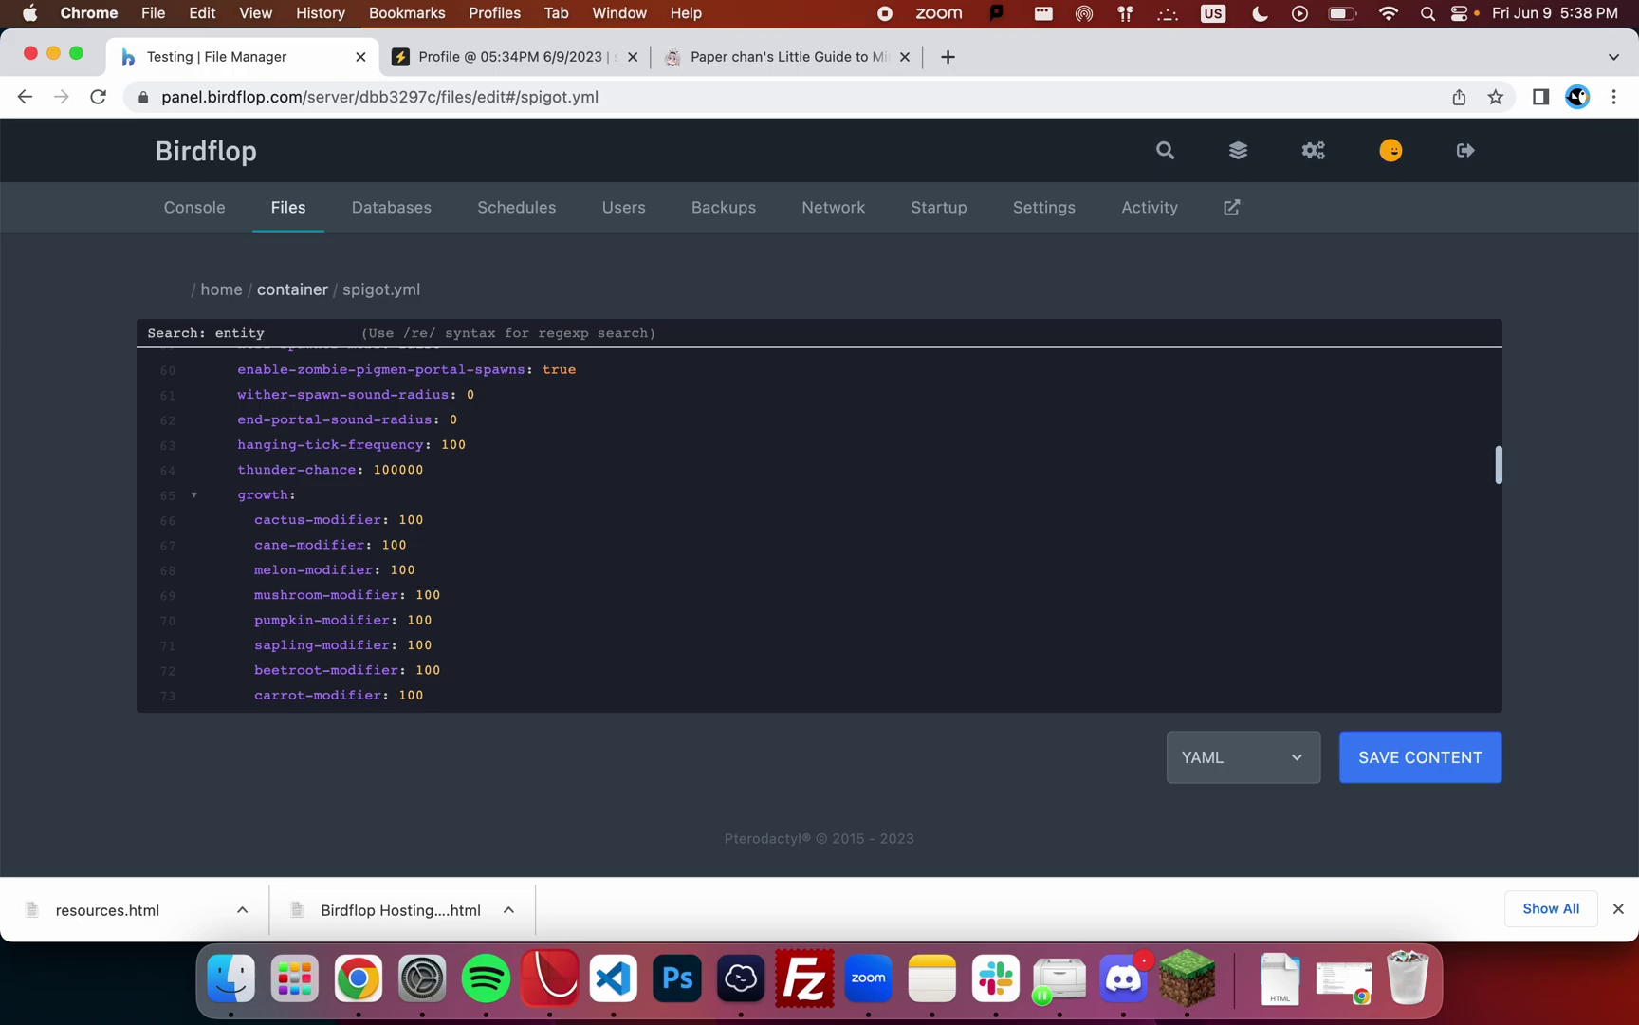
{"action": "type", "text": "-activation-range"}
{"action": "key", "text": "Return"}
Examine the entries nested under entity-activation-range, including its wake-up-inactive subsection.
{"action": "scroll", "coordinate": [570, 557], "scroll_direction": "down", "scroll_amount": 10}
{"action": "scroll", "coordinate": [570, 557], "scroll_direction": "up", "scroll_amount": 8}
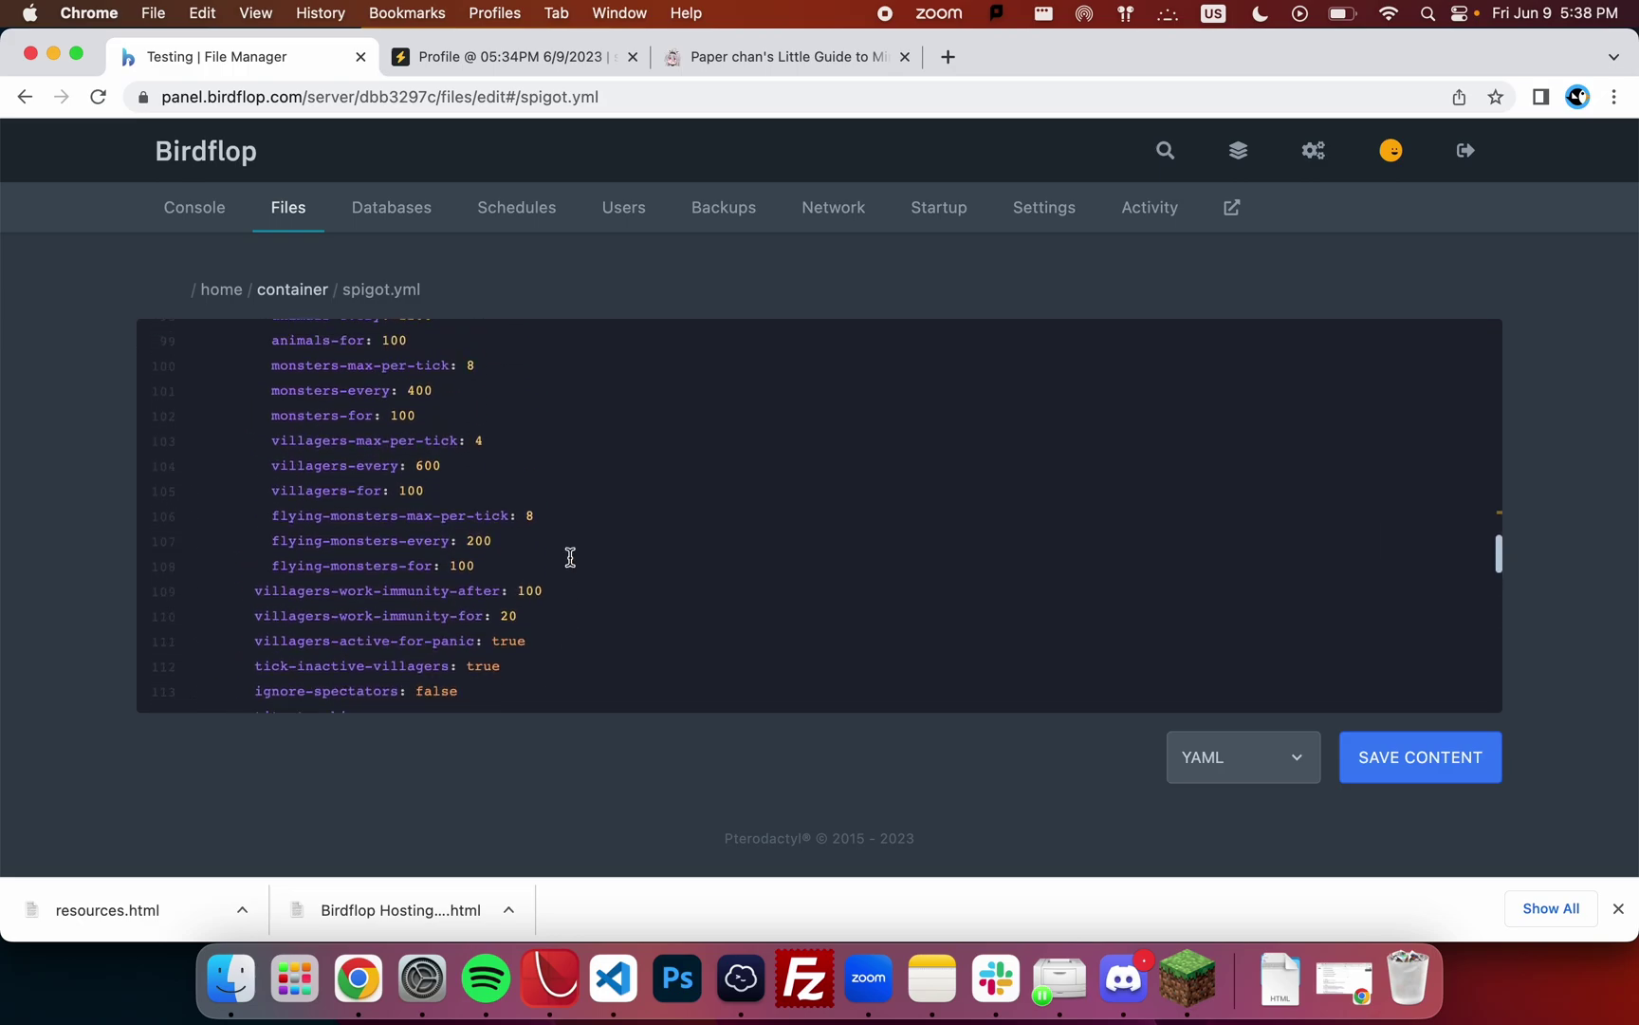
{"action": "scroll", "coordinate": [569, 557], "scroll_direction": "up", "scroll_amount": 1}
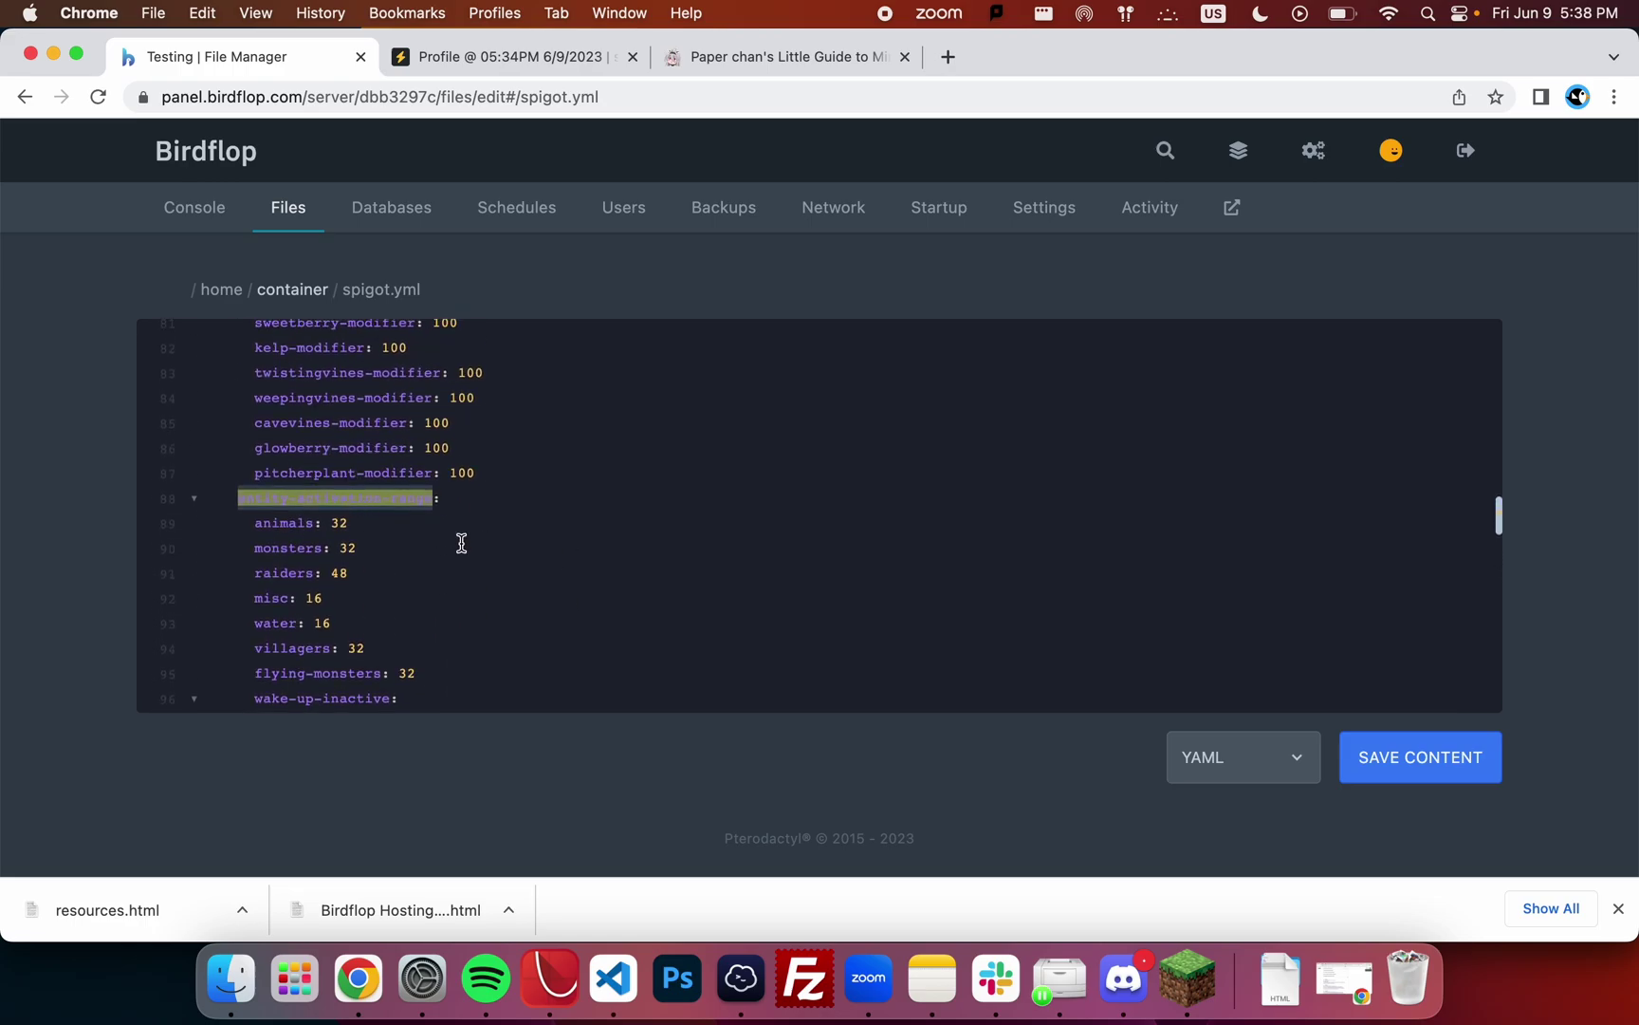
{"action": "scroll", "coordinate": [461, 543], "scroll_direction": "down", "scroll_amount": 1}
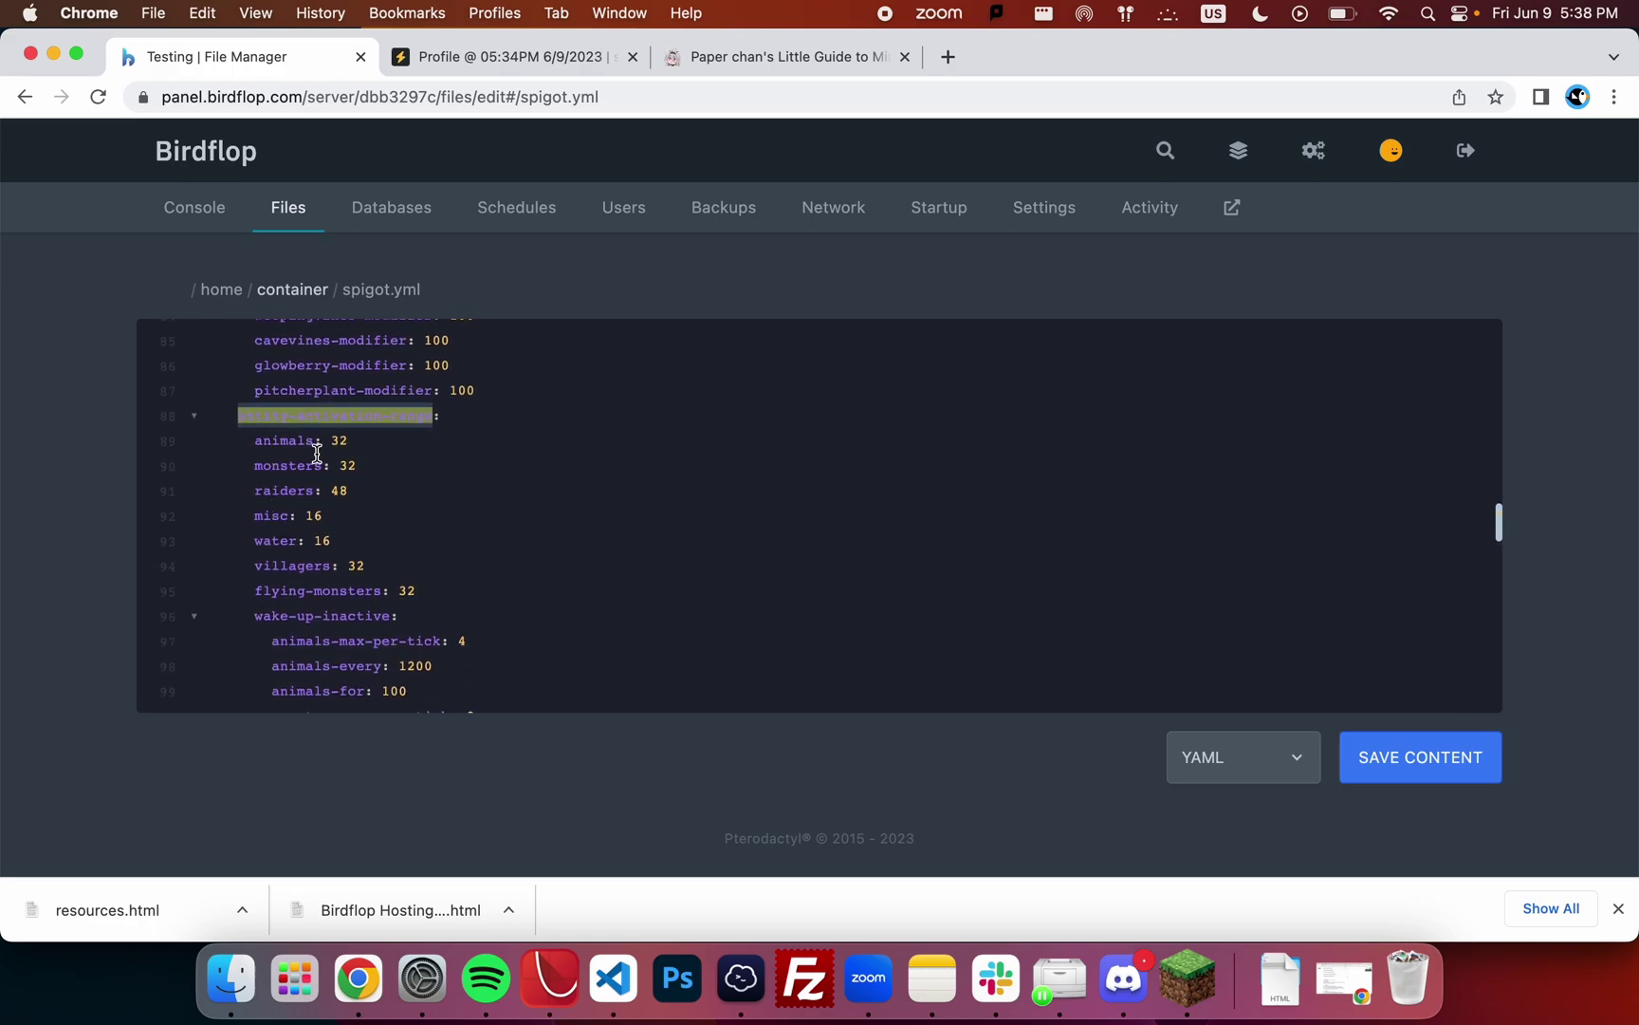
{"action": "left_click_drag", "start_coordinate": [282, 436], "coordinate": [297, 602]}
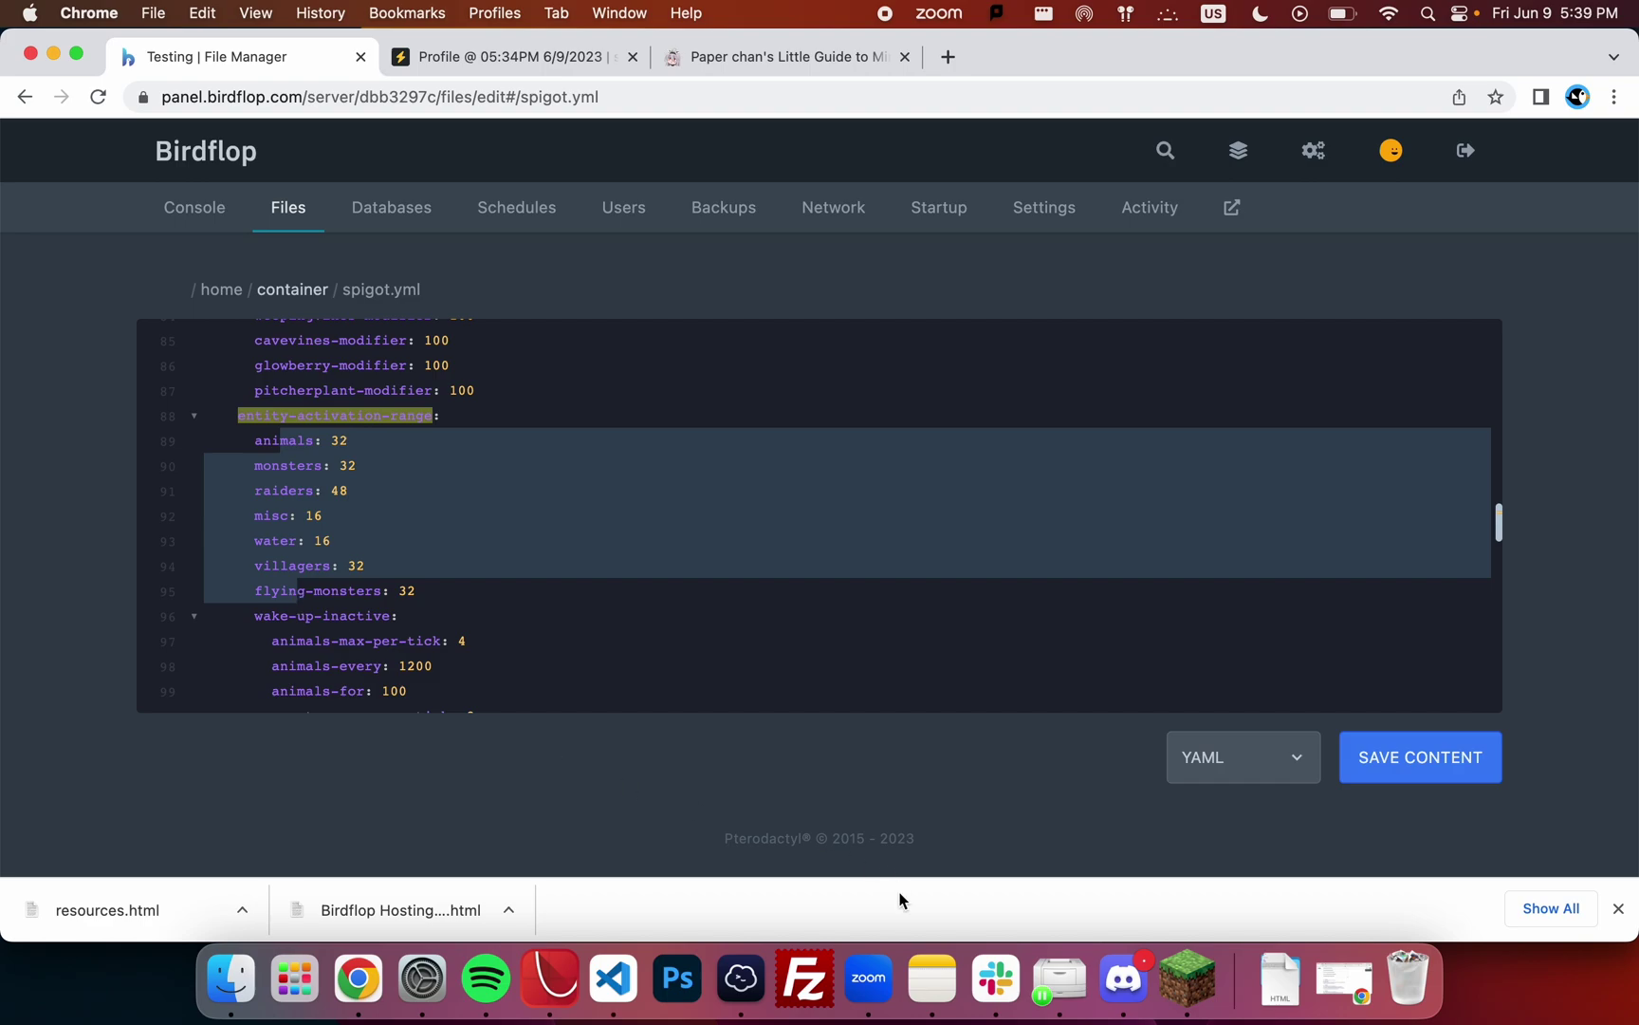
{"action": "left_click_drag", "start_coordinate": [461, 610], "coordinate": [183, 611]}
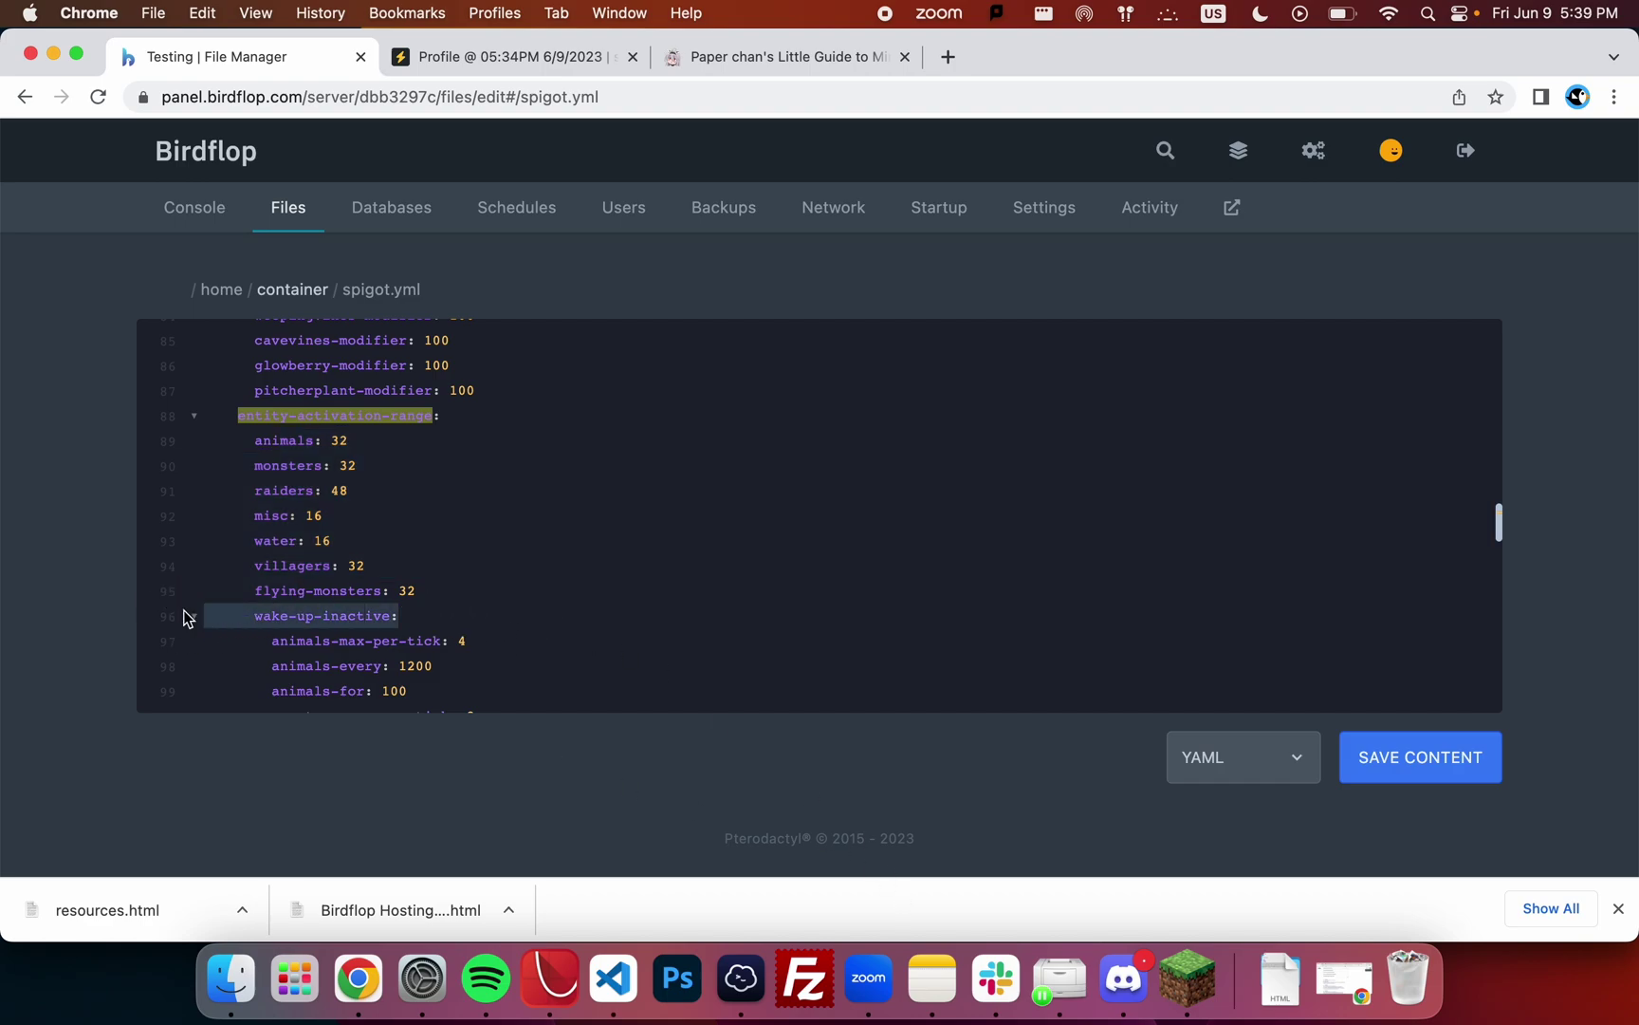
{"action": "scroll", "coordinate": [456, 594], "scroll_direction": "down", "scroll_amount": 1}
{"action": "scroll", "coordinate": [457, 594], "scroll_direction": "down", "scroll_amount": 1}
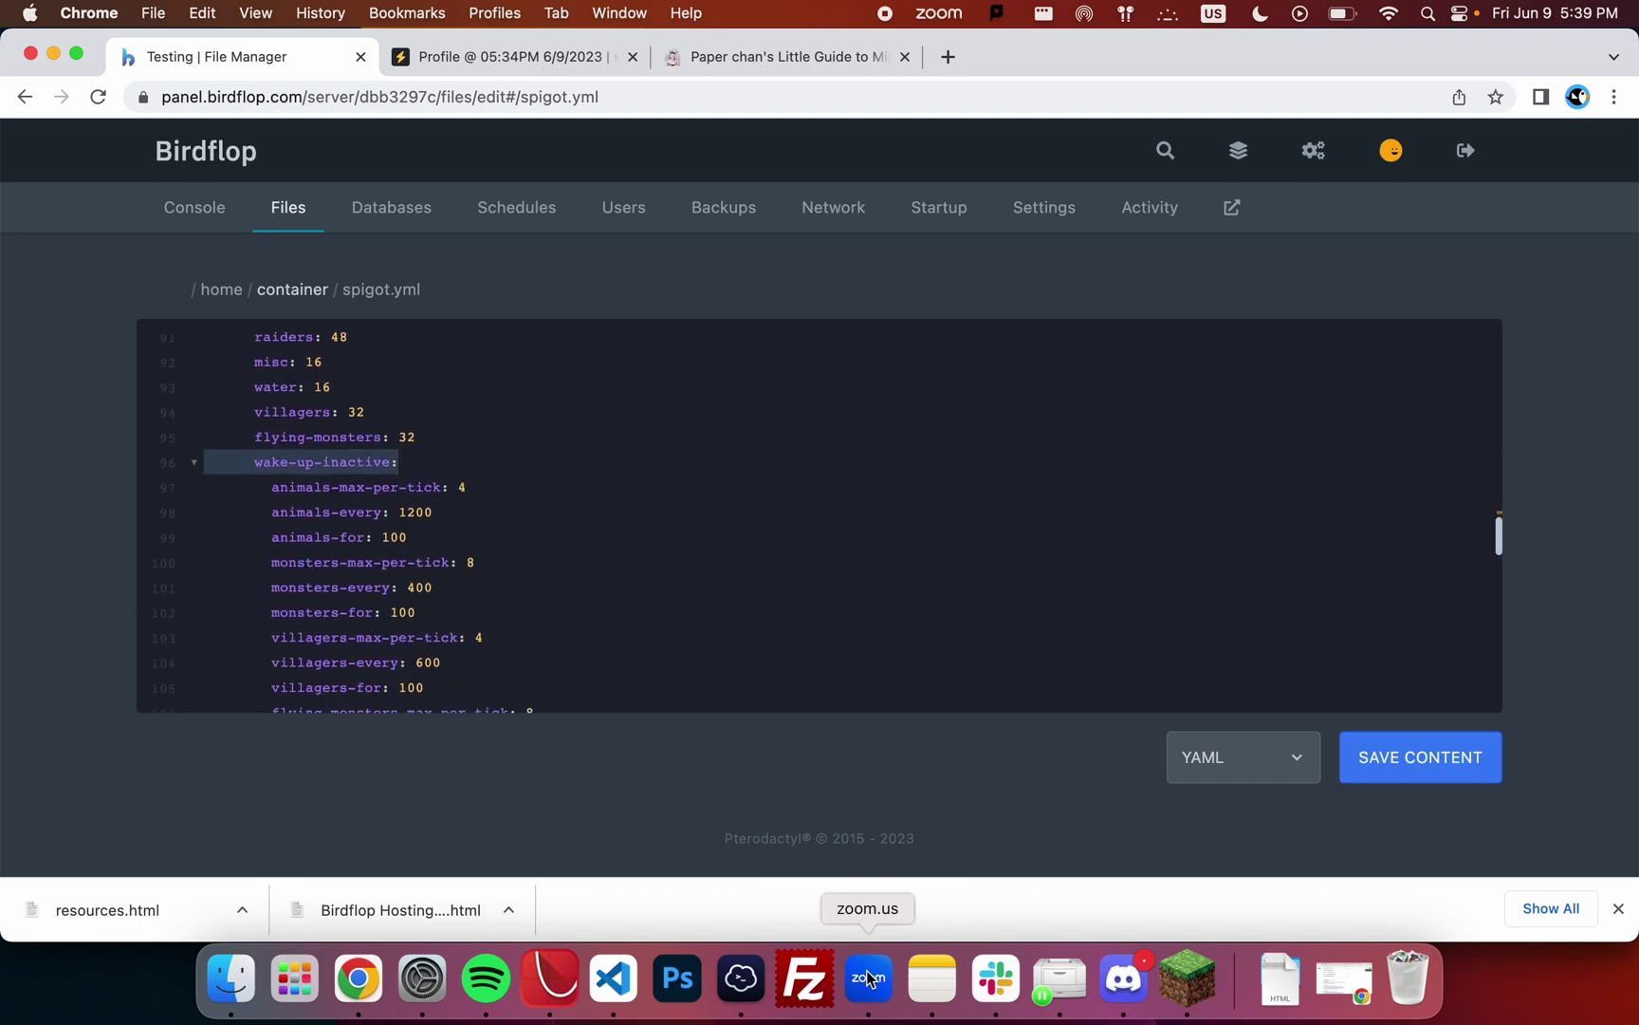
Recheck the flying-monsters-for recommendation in Discord, then return to Chrome and review the settings under wake-up-inactive in spigot.yml.
{"action": "left_click", "coordinate": [1108, 996]}
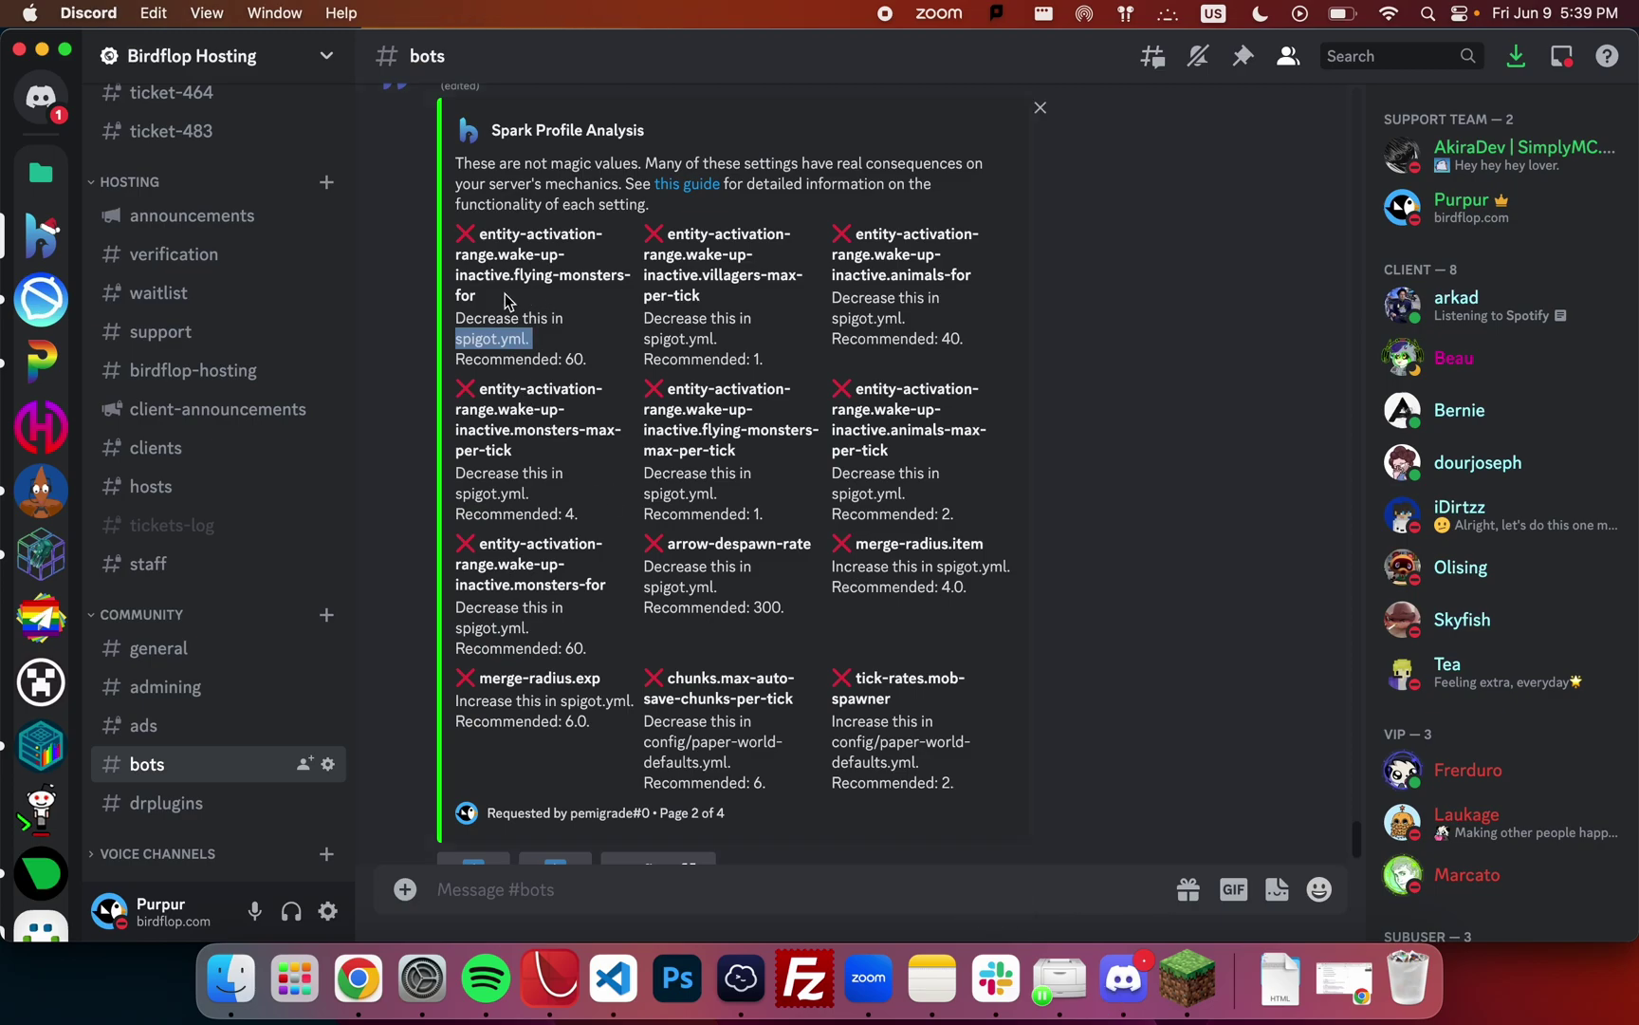
{"action": "left_click", "coordinate": [358, 978]}
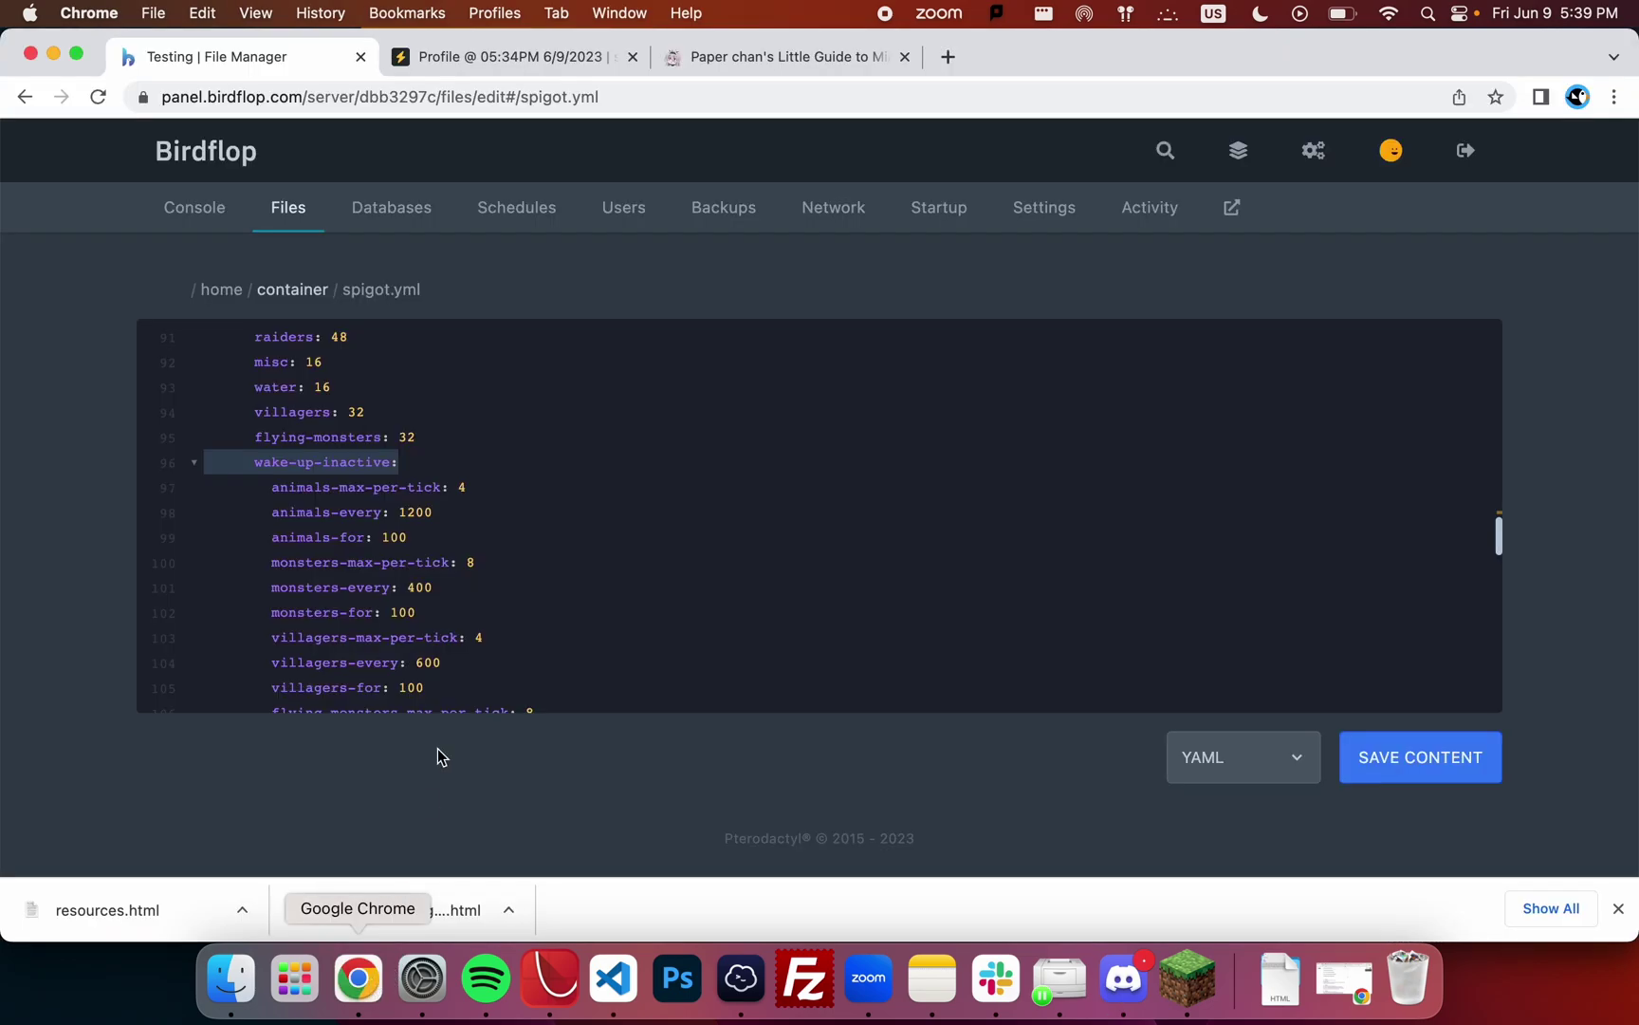
{"action": "left_click", "coordinate": [273, 488]}
{"action": "left_click_drag", "start_coordinate": [273, 488], "coordinate": [275, 605]}
{"action": "scroll", "coordinate": [277, 601], "scroll_direction": "down", "scroll_amount": 4}
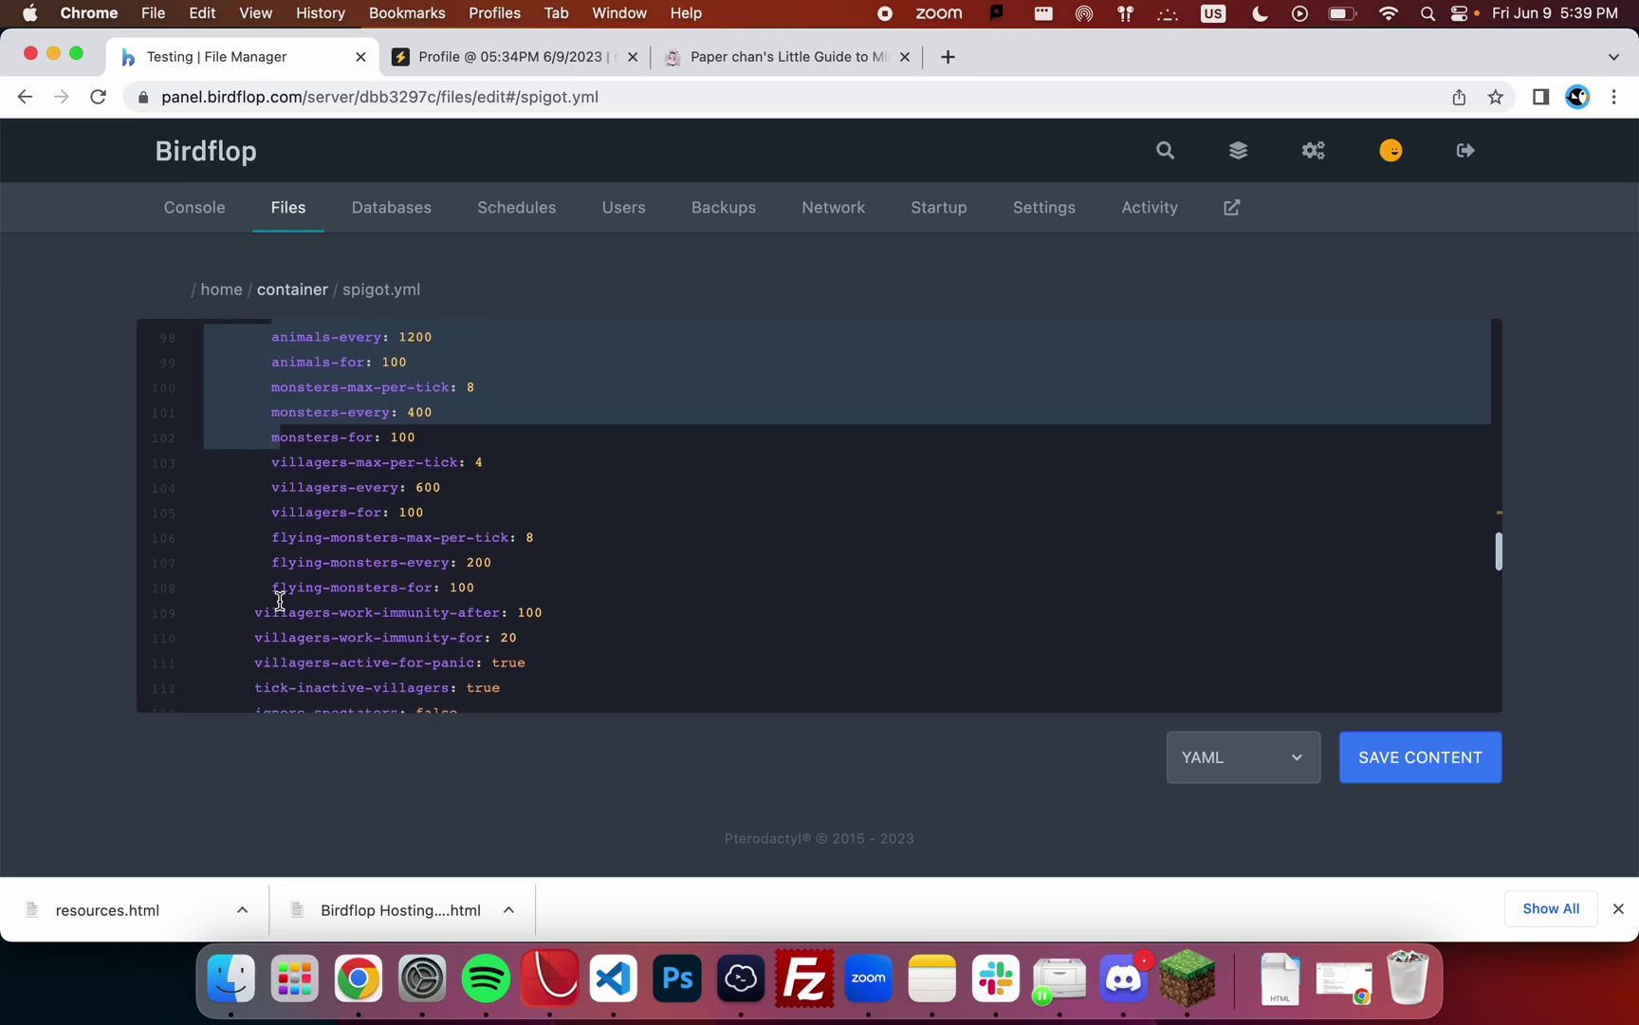
Try setting flying-monsters-for under wake-up-inactive to 60, and undo the change.
{"action": "double_click", "coordinate": [497, 592]}
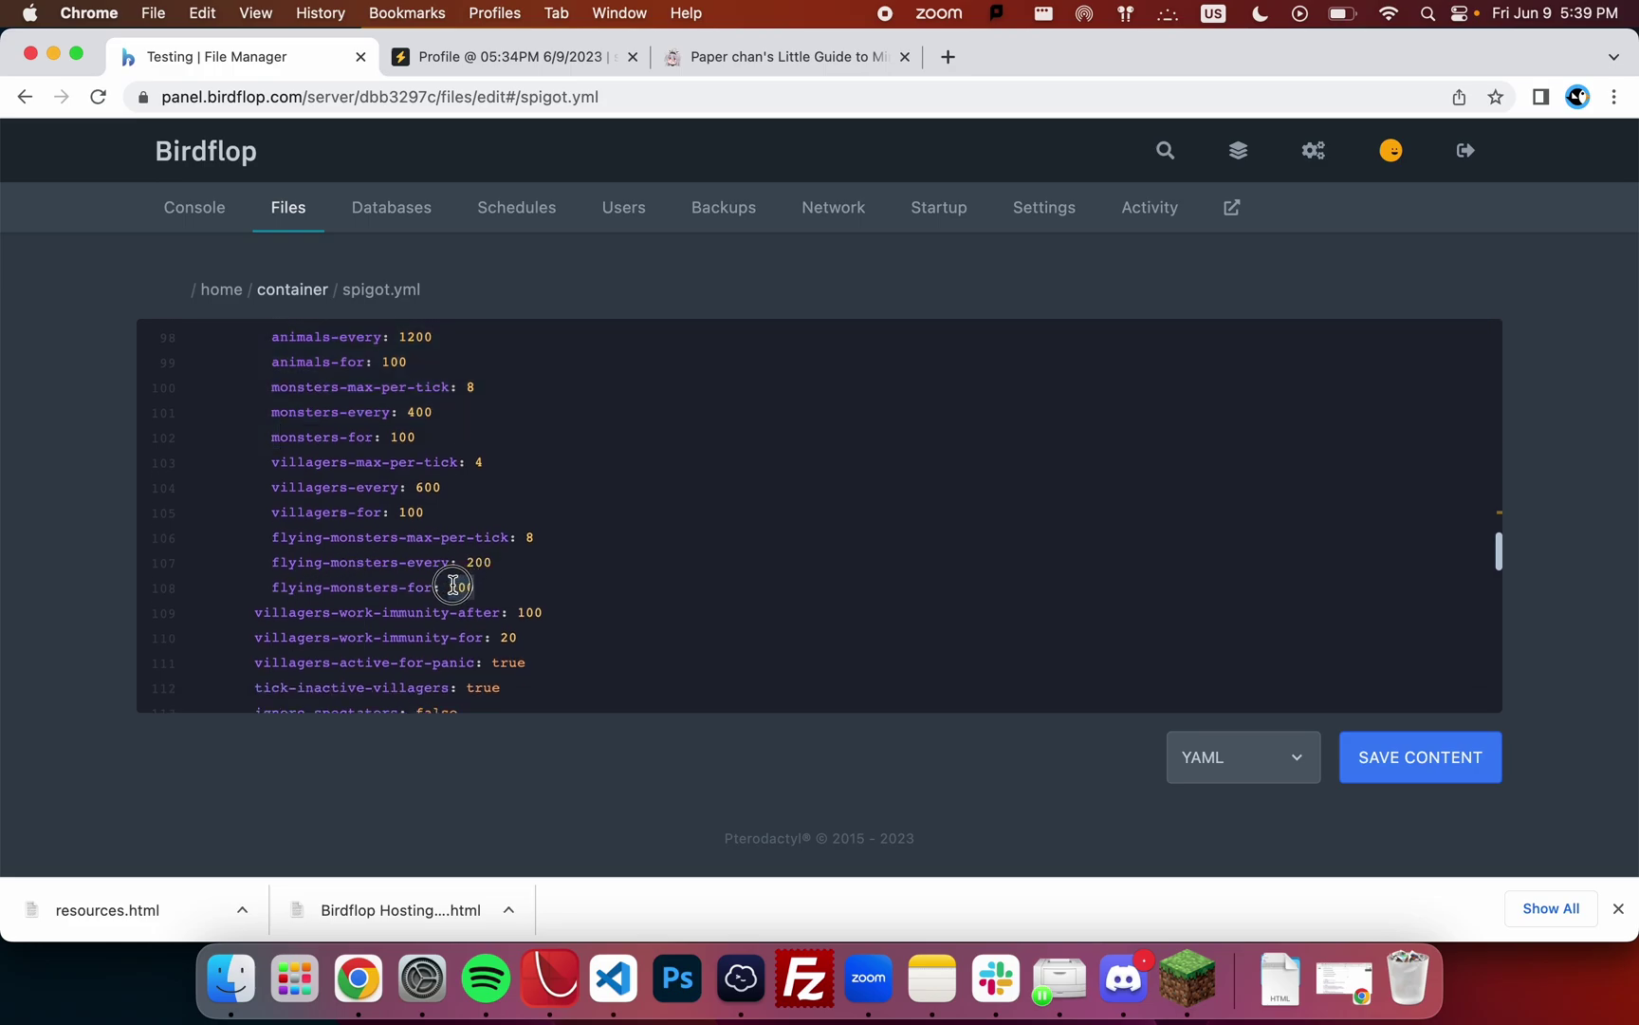
{"action": "scroll", "coordinate": [565, 454], "scroll_direction": "up", "scroll_amount": 3}
{"action": "scroll", "coordinate": [566, 454], "scroll_direction": "up", "scroll_amount": 5}
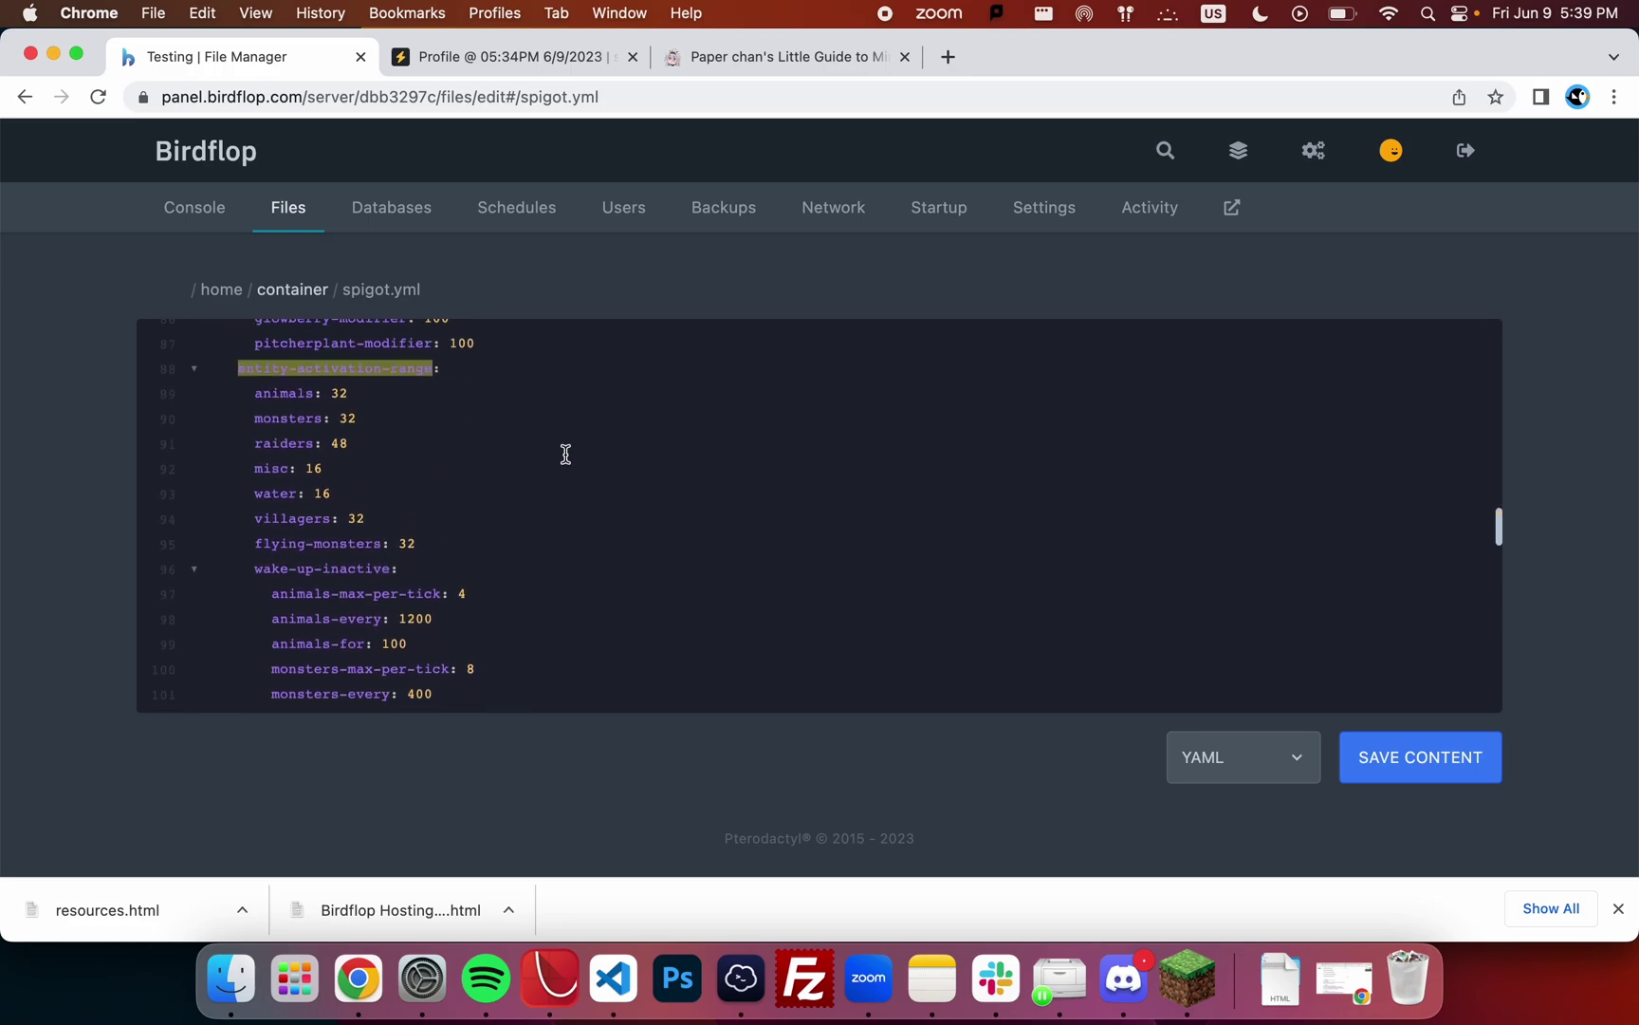
{"action": "scroll", "coordinate": [565, 455], "scroll_direction": "down", "scroll_amount": 6}
{"action": "scroll", "coordinate": [566, 454], "scroll_direction": "down", "scroll_amount": 5}
{"action": "scroll", "coordinate": [546, 483], "scroll_direction": "up", "scroll_amount": 2}
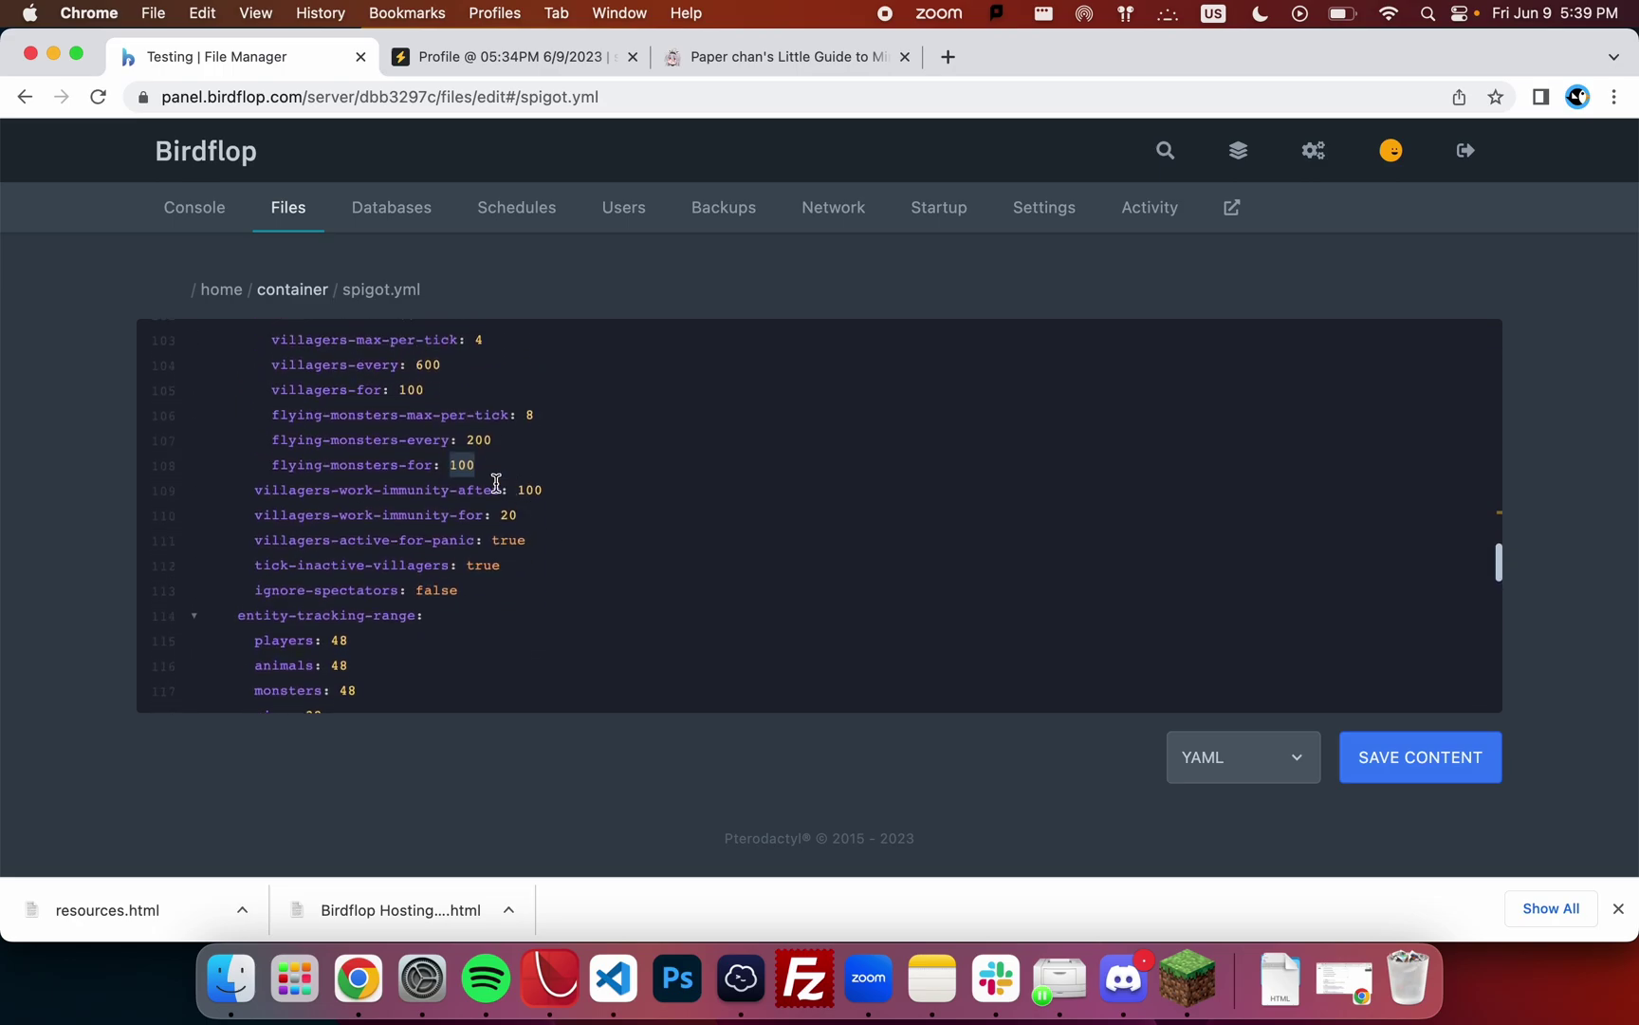
{"action": "scroll", "coordinate": [527, 472], "scroll_direction": "up", "scroll_amount": 5}
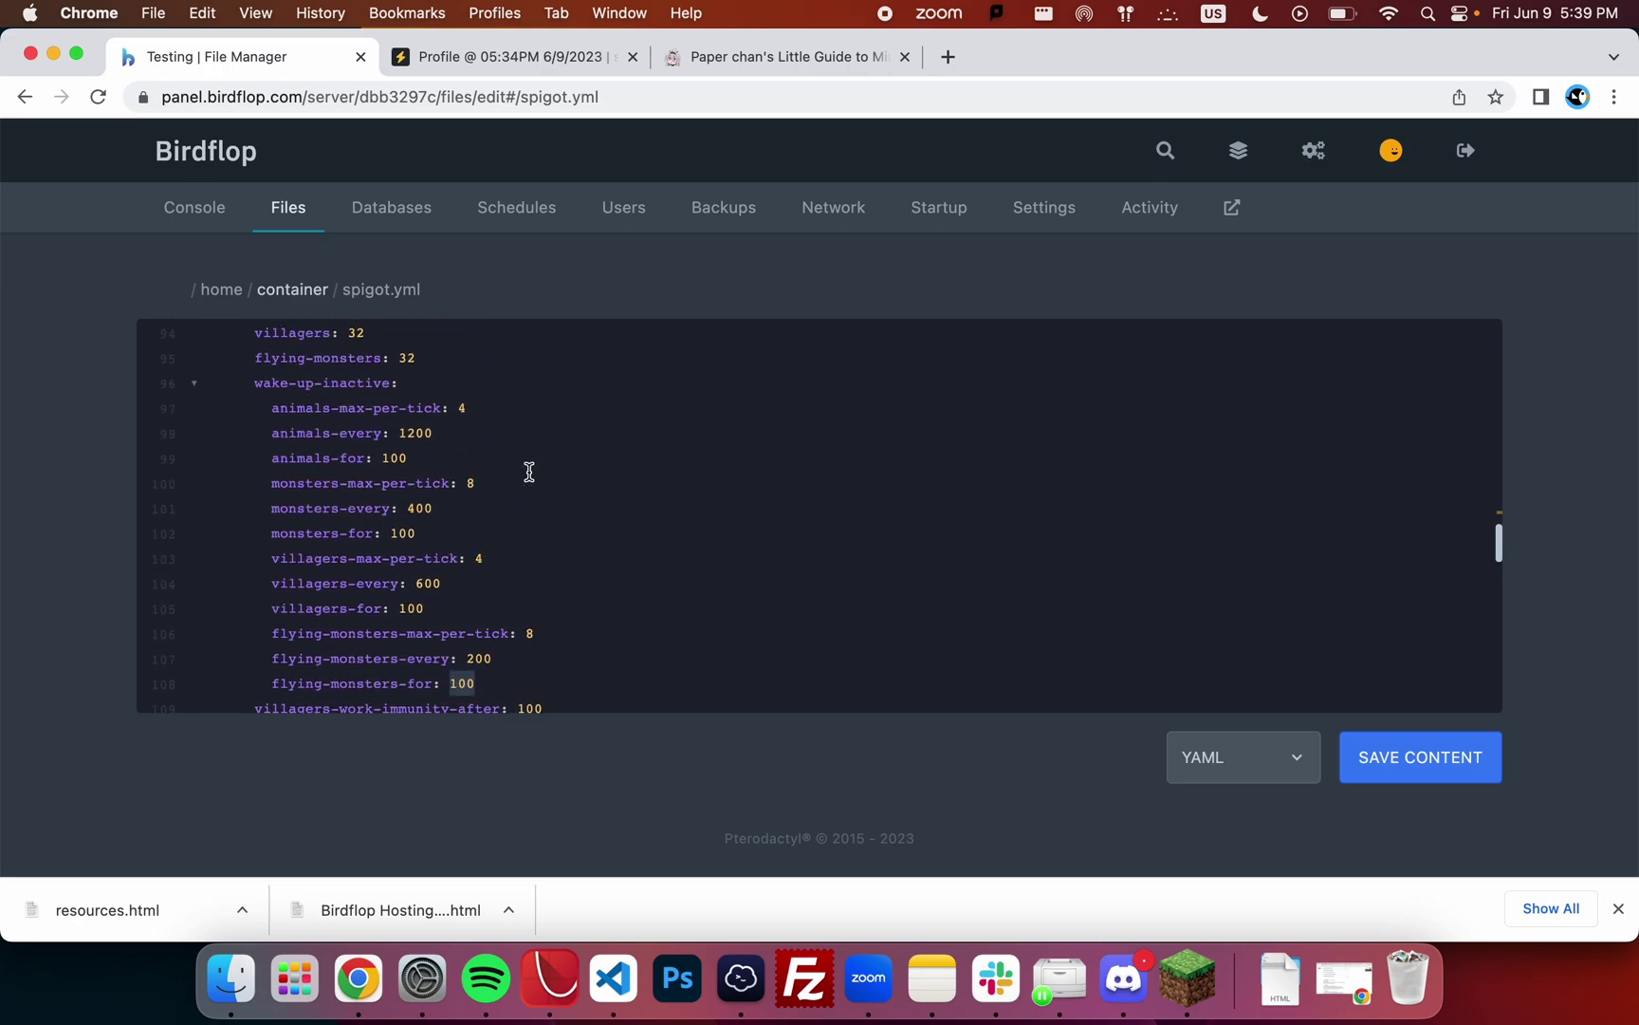
{"action": "type", "text": "60"}
{"action": "key", "text": "super+z"}
{"action": "left_click", "coordinate": [849, 551]}
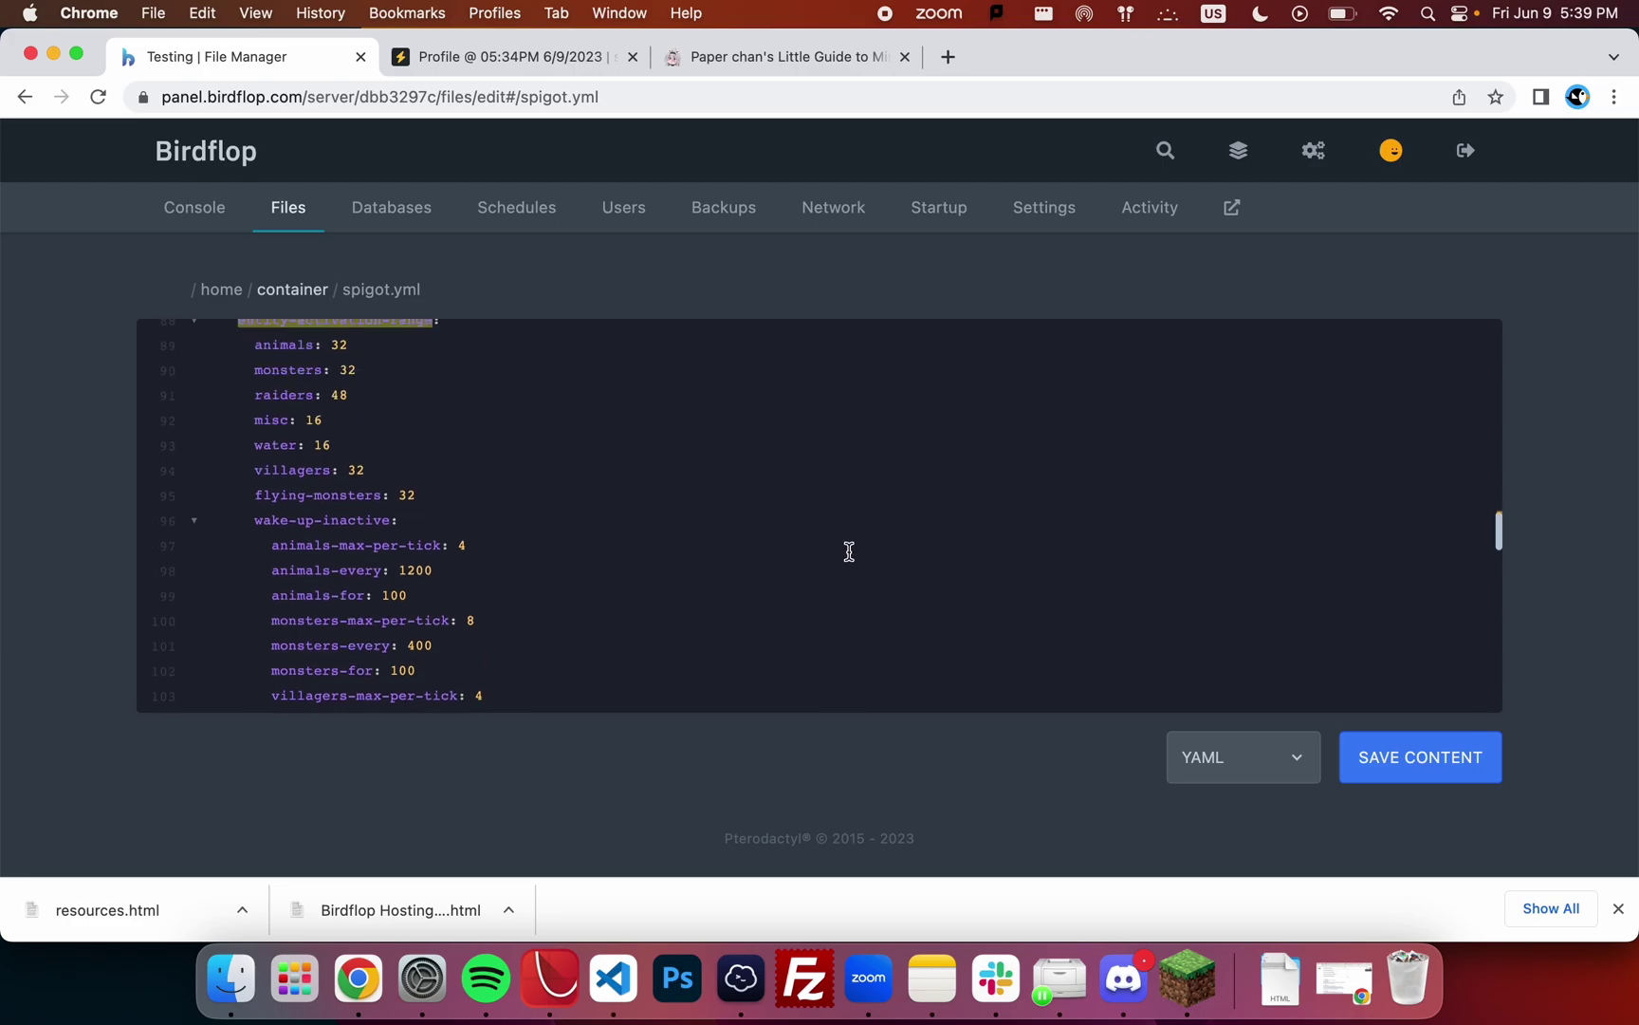
Switch to Discord and look back through the earlier Spark Profile Analysis replies in the bots channel.
{"action": "left_click", "coordinate": [1143, 1006]}
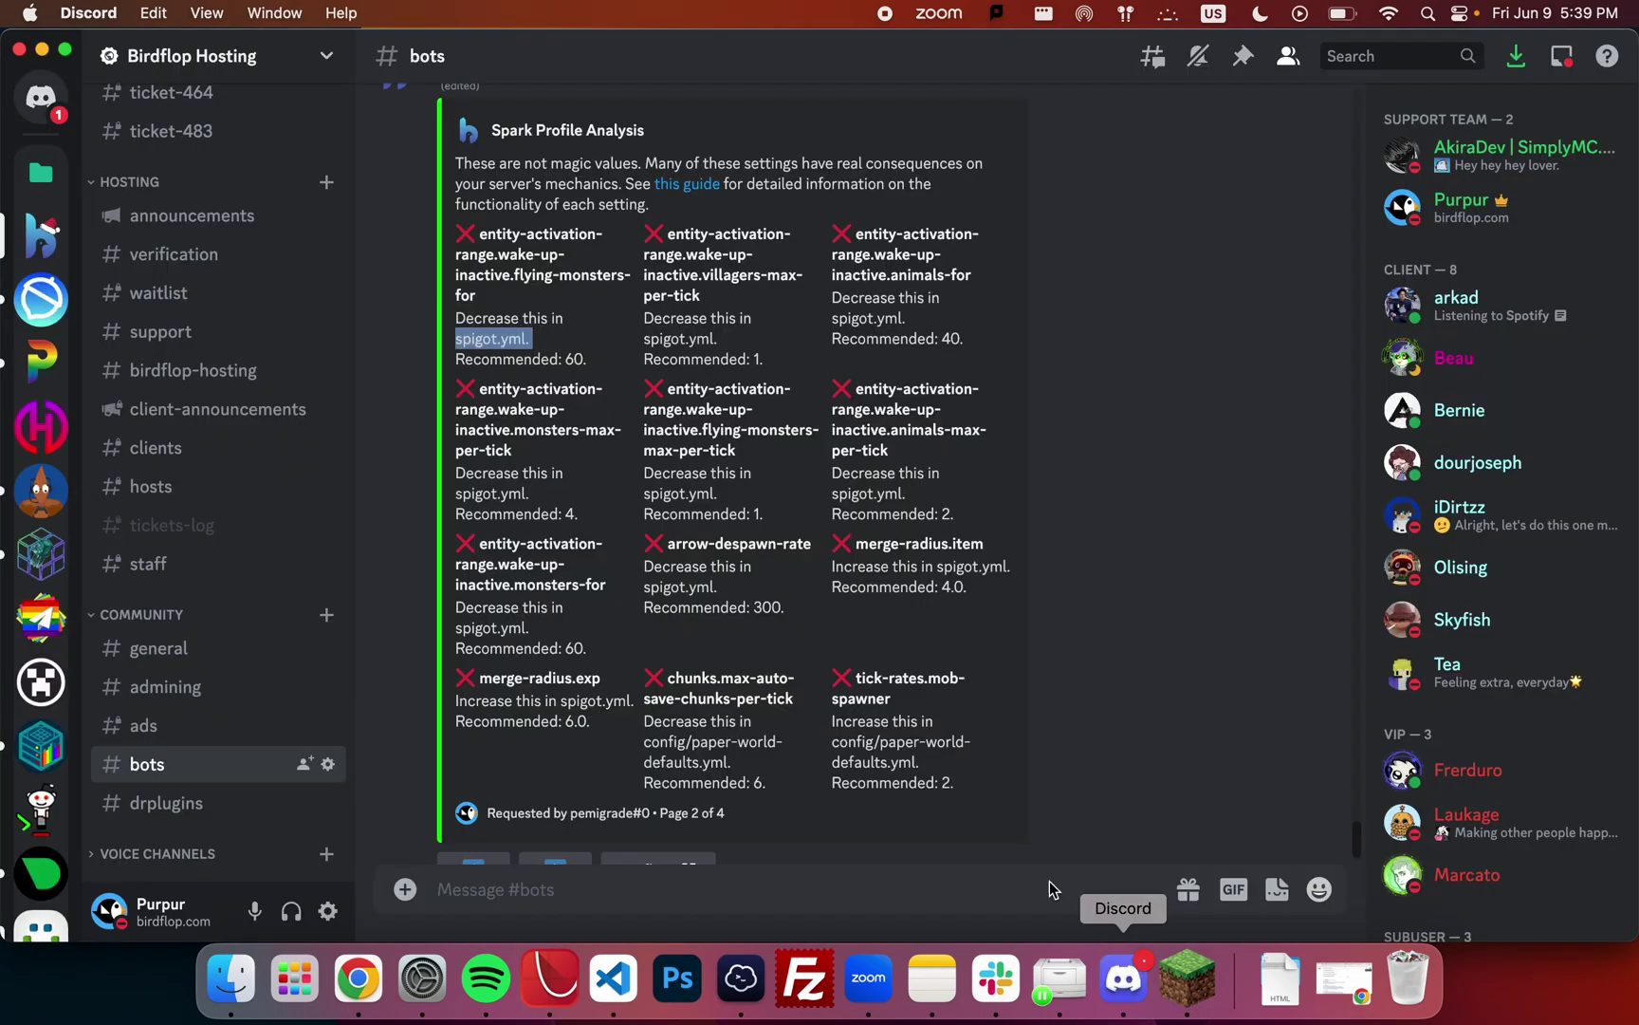
{"action": "scroll", "coordinate": [811, 469], "scroll_direction": "up", "scroll_amount": 5}
{"action": "scroll", "coordinate": [809, 464], "scroll_direction": "up", "scroll_amount": 10}
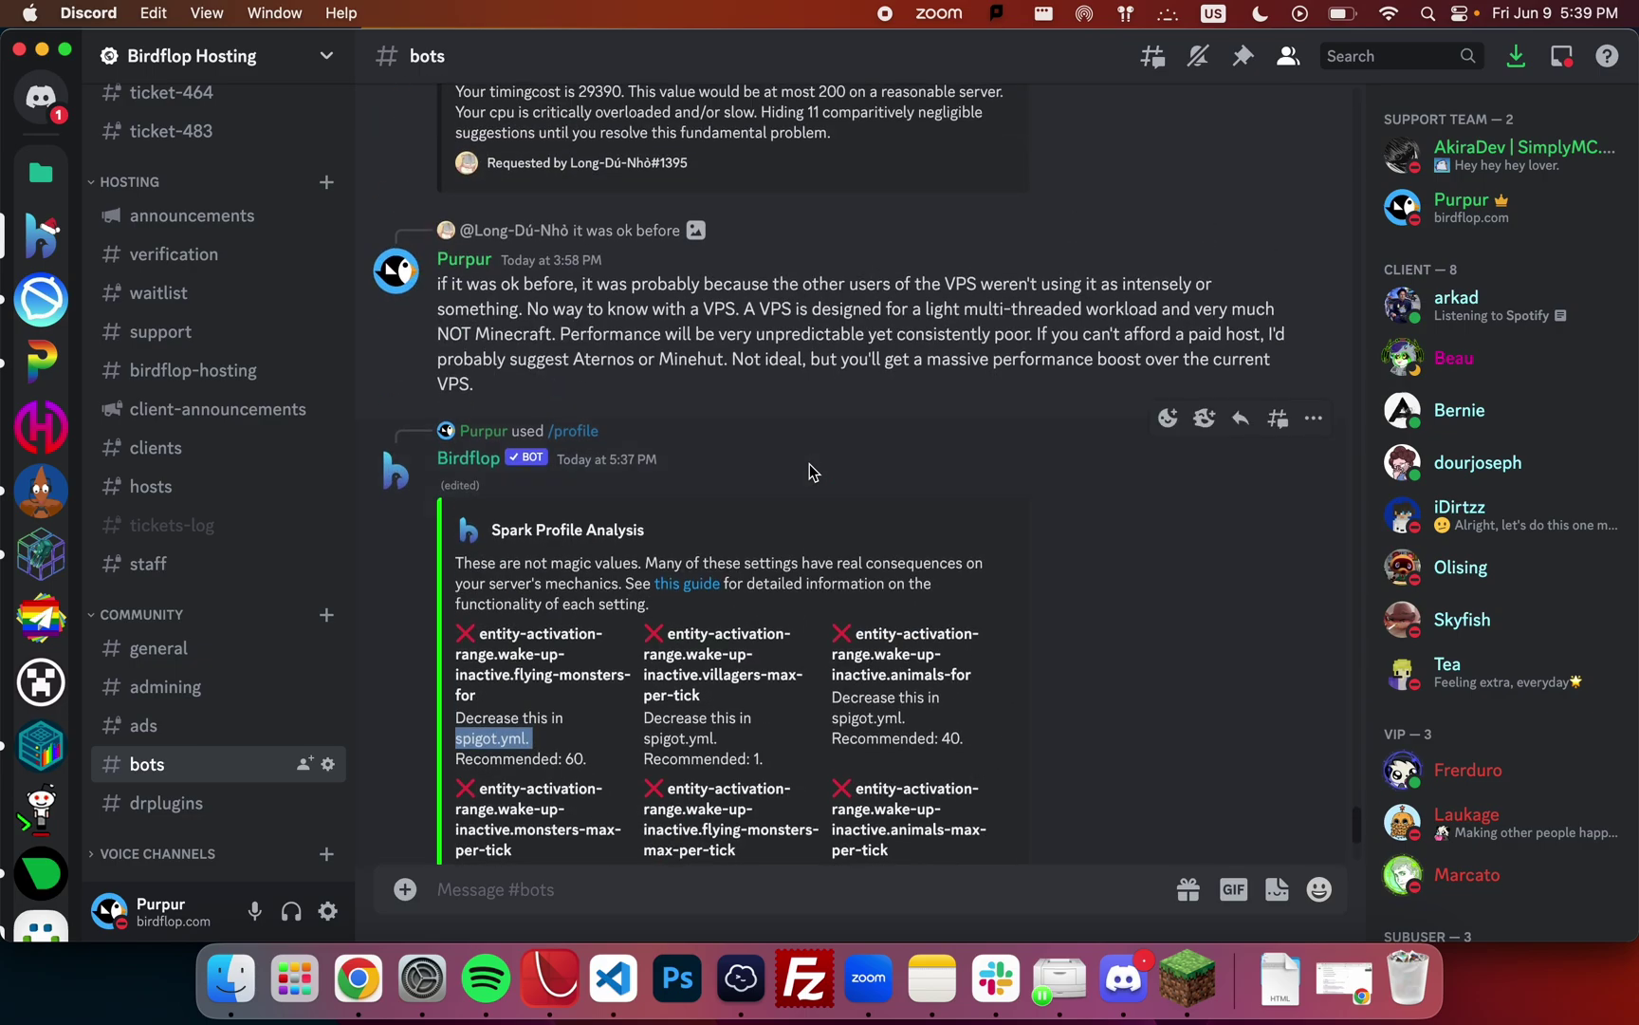
{"action": "scroll", "coordinate": [809, 475], "scroll_direction": "up", "scroll_amount": 10}
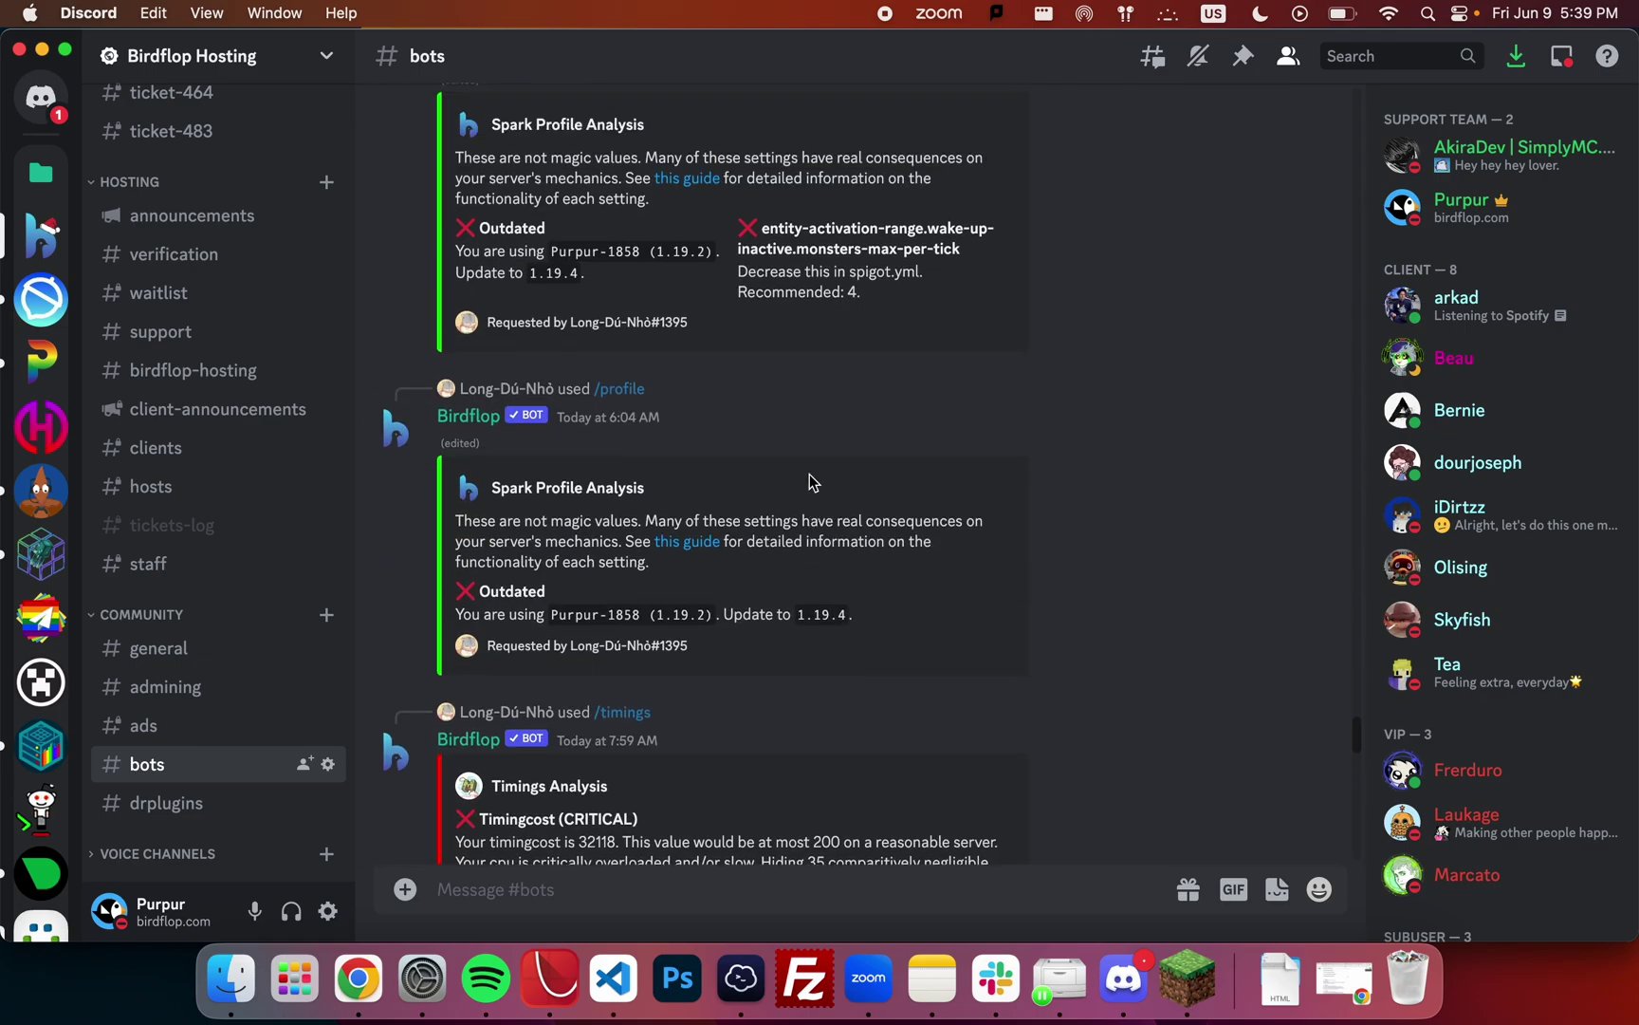
{"action": "scroll", "coordinate": [809, 474], "scroll_direction": "up", "scroll_amount": 10}
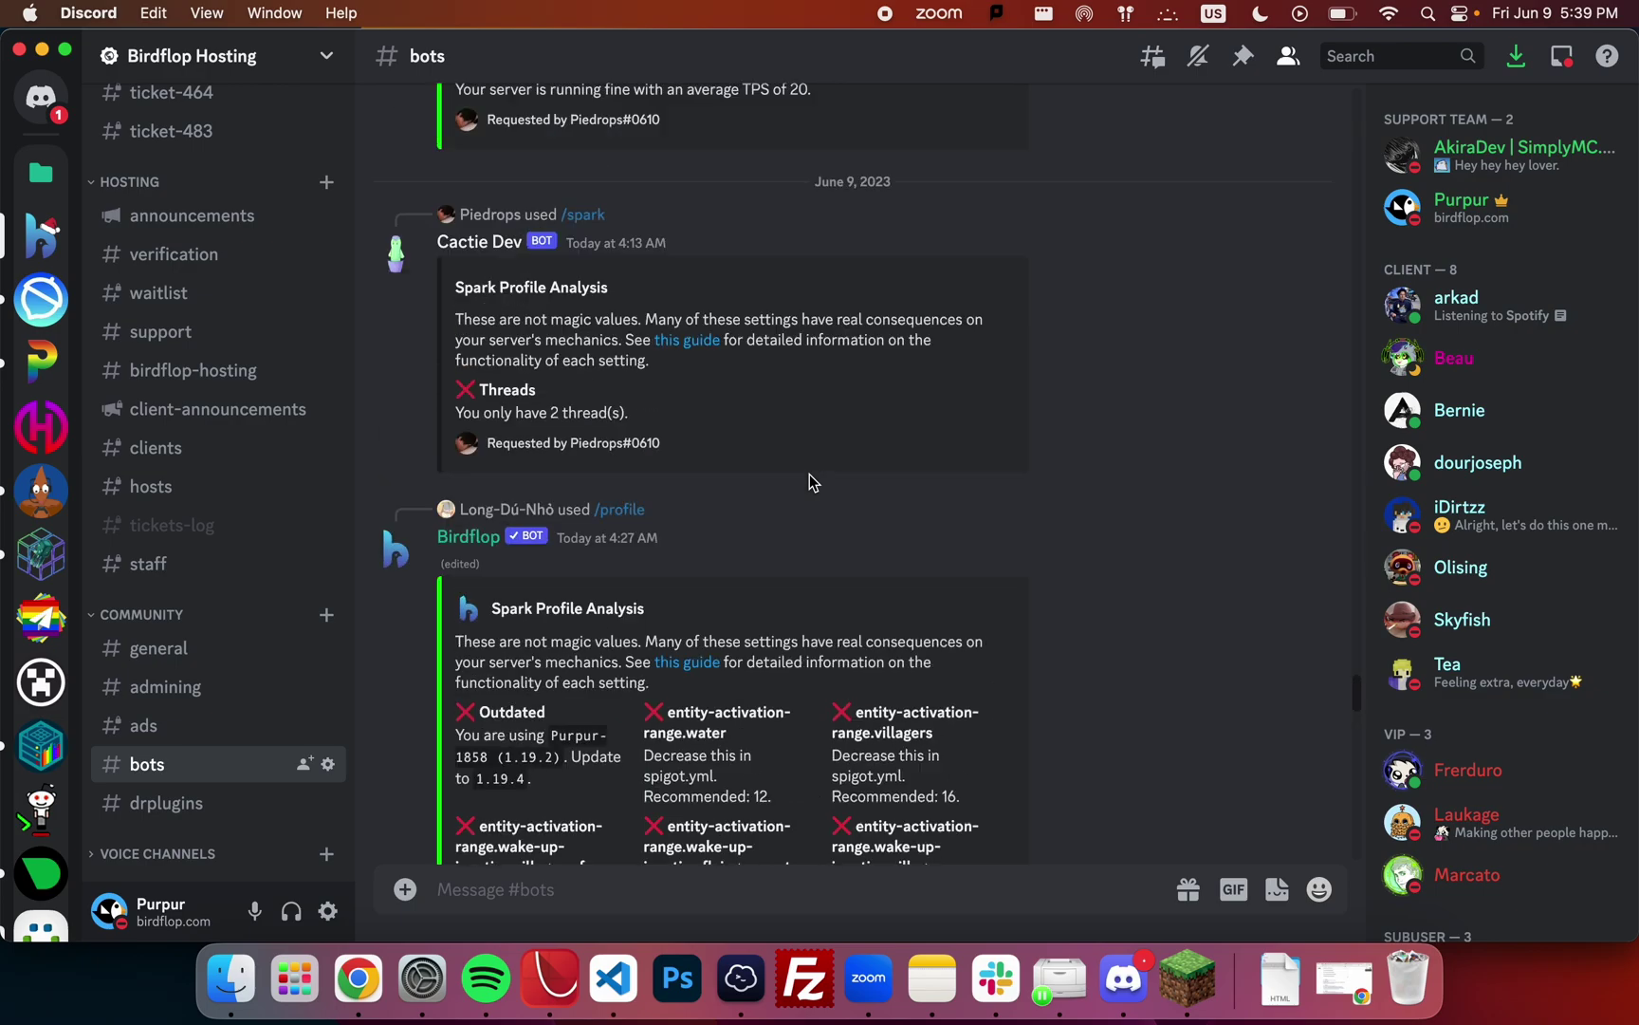
{"action": "scroll", "coordinate": [806, 486], "scroll_direction": "up", "scroll_amount": 10}
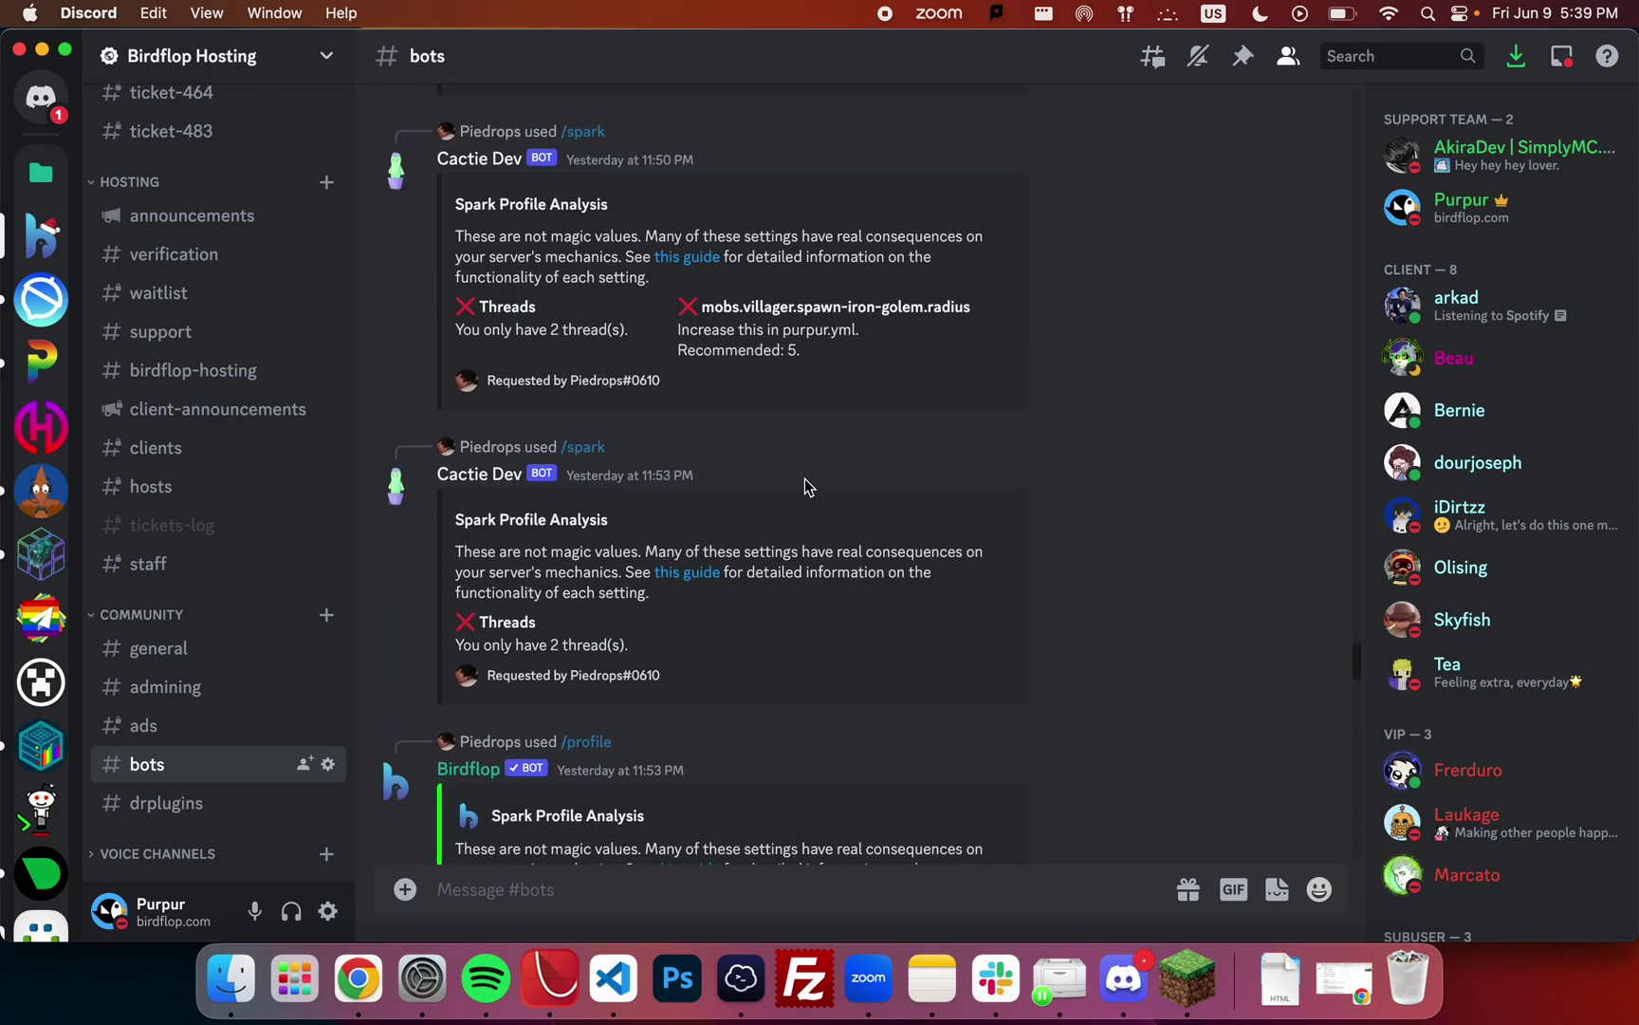
Find the June 5, 2023 /timings command in the bots channel's history and copy its timings.aikar.co report URL.
{"action": "scroll", "coordinate": [805, 479], "scroll_direction": "up", "scroll_amount": 10}
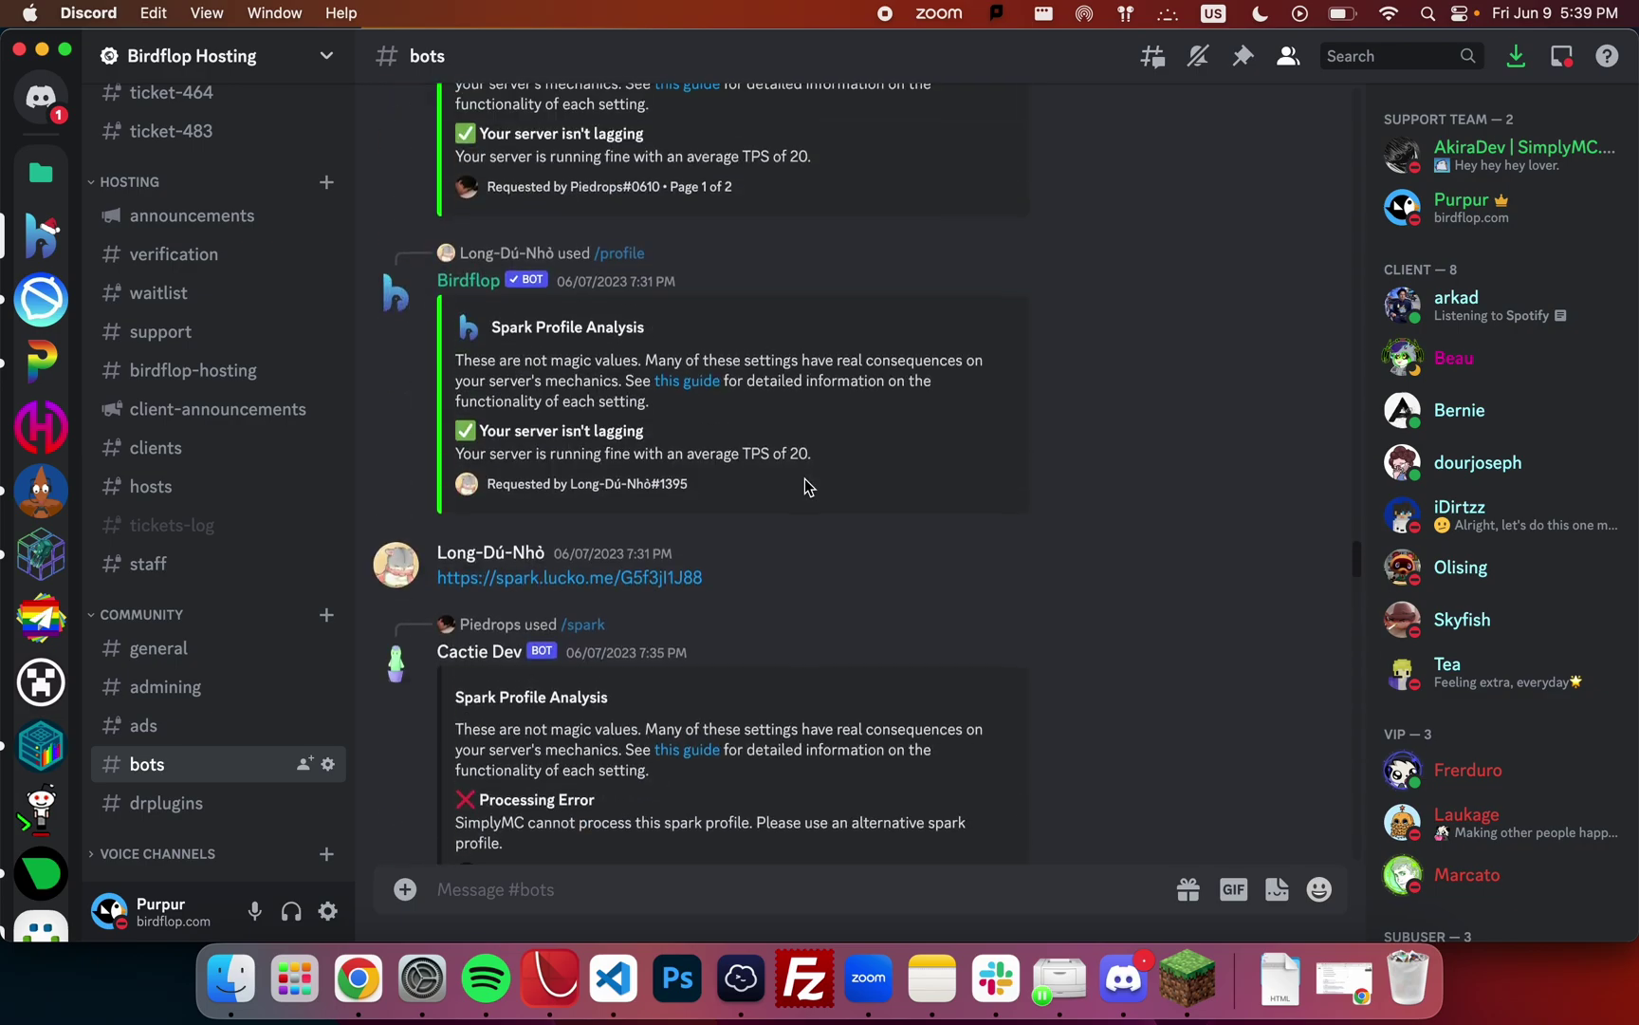
{"action": "scroll", "coordinate": [804, 485], "scroll_direction": "up", "scroll_amount": 5}
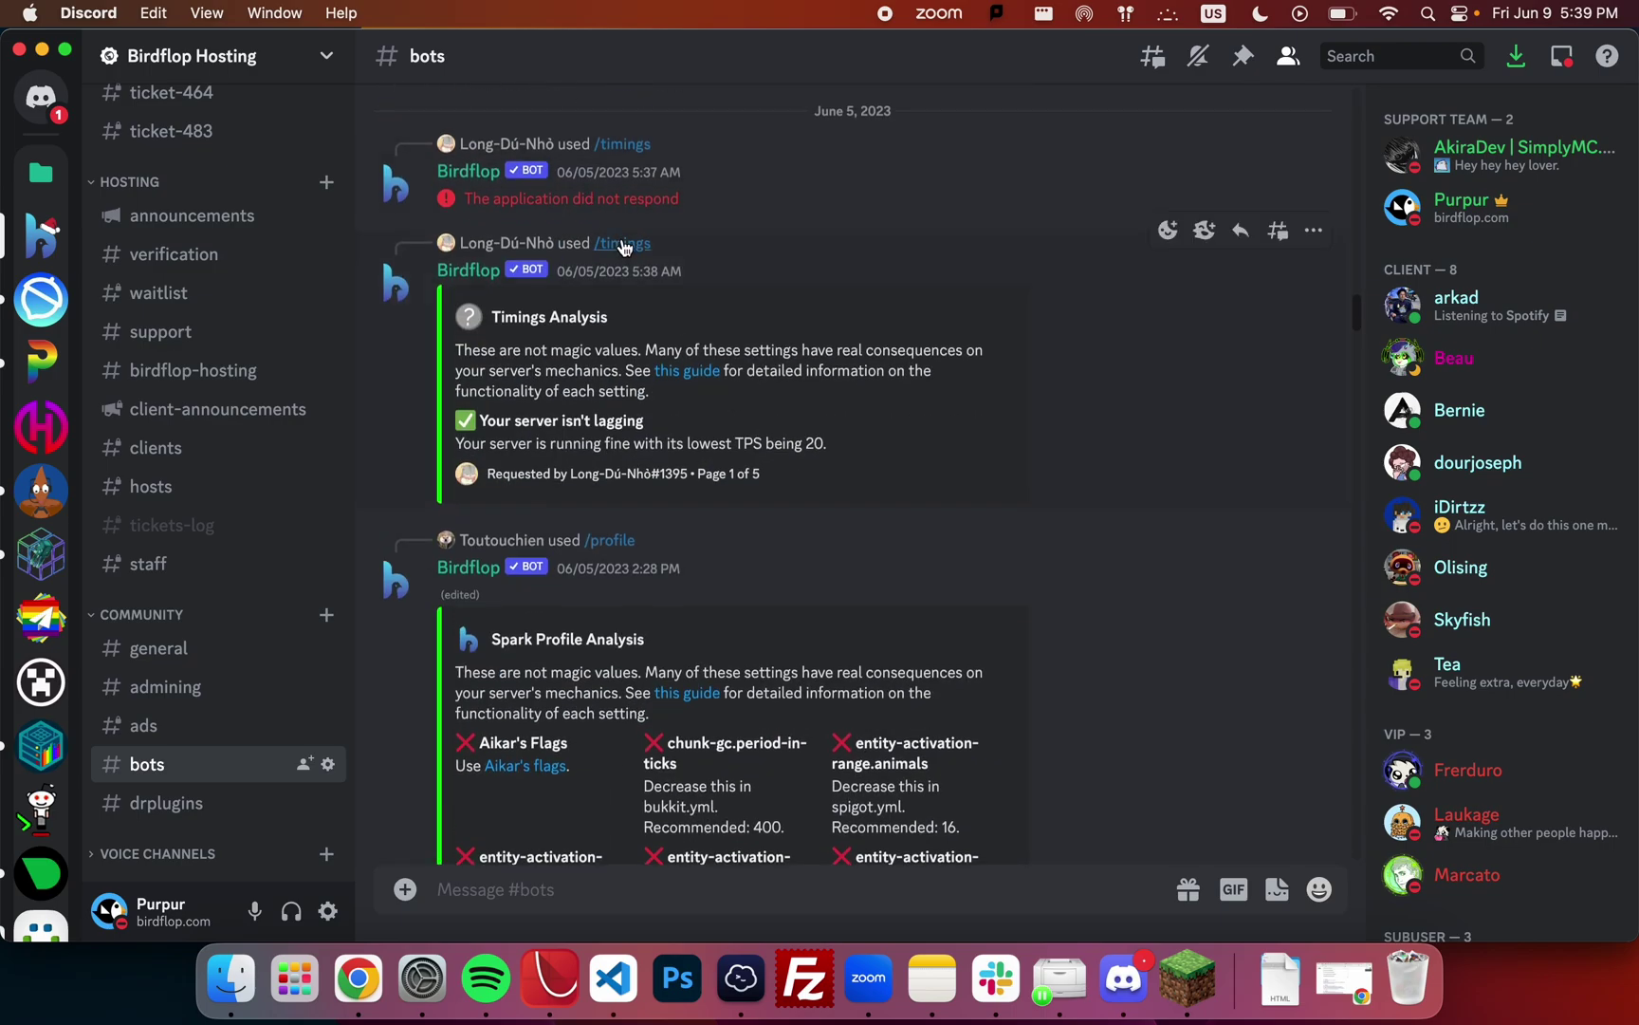
{"action": "mouse_move", "coordinate": [624, 248]}
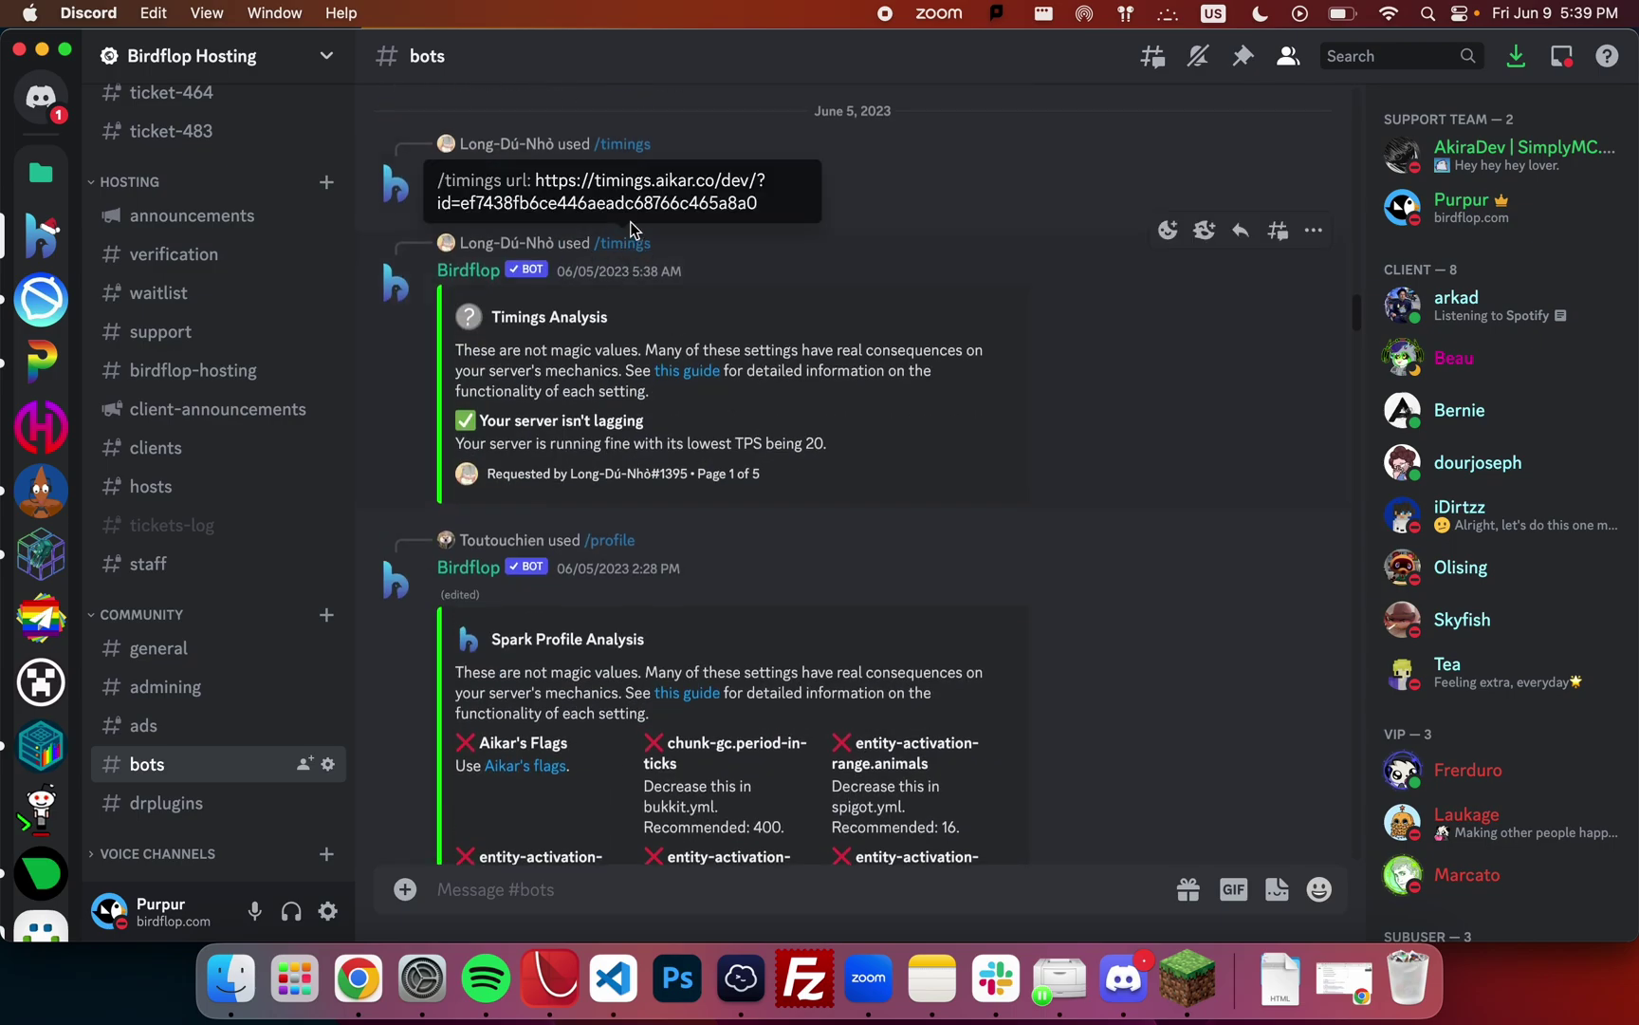
{"action": "left_click_drag", "start_coordinate": [534, 182], "coordinate": [787, 208]}
{"action": "key", "text": "super+c"}
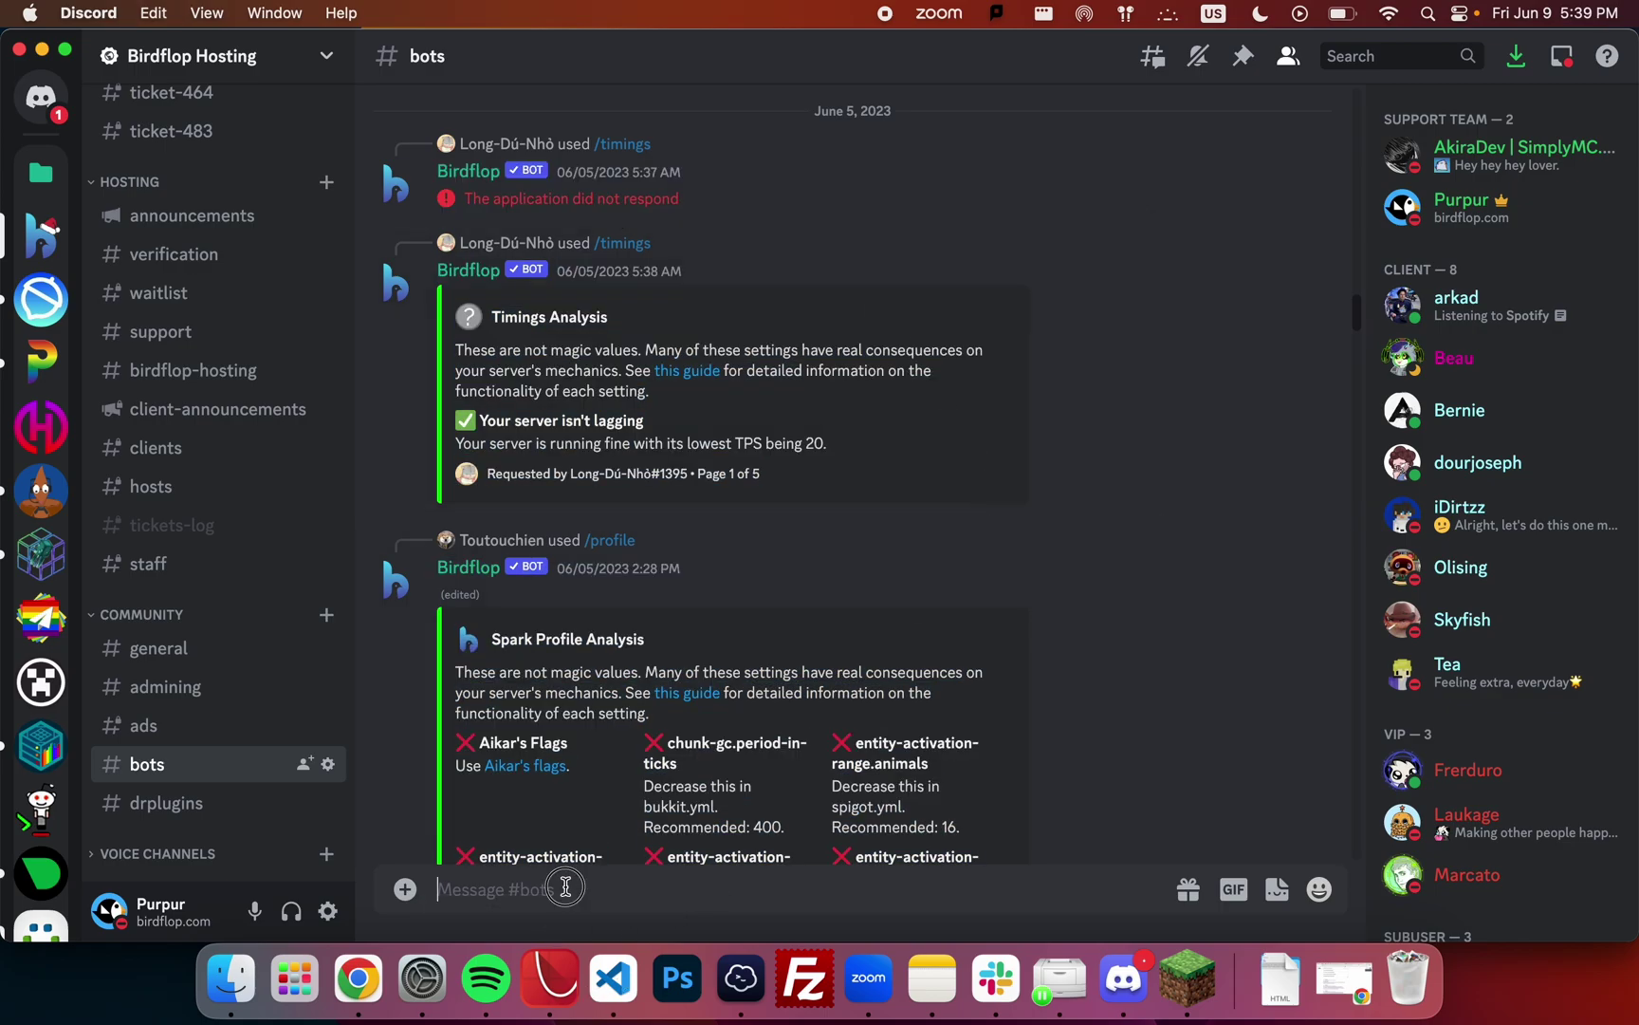
Run the Birdflop bot's /timings command in the bots channel with the copied report link as its url.
{"action": "type", "text": "/timings"}
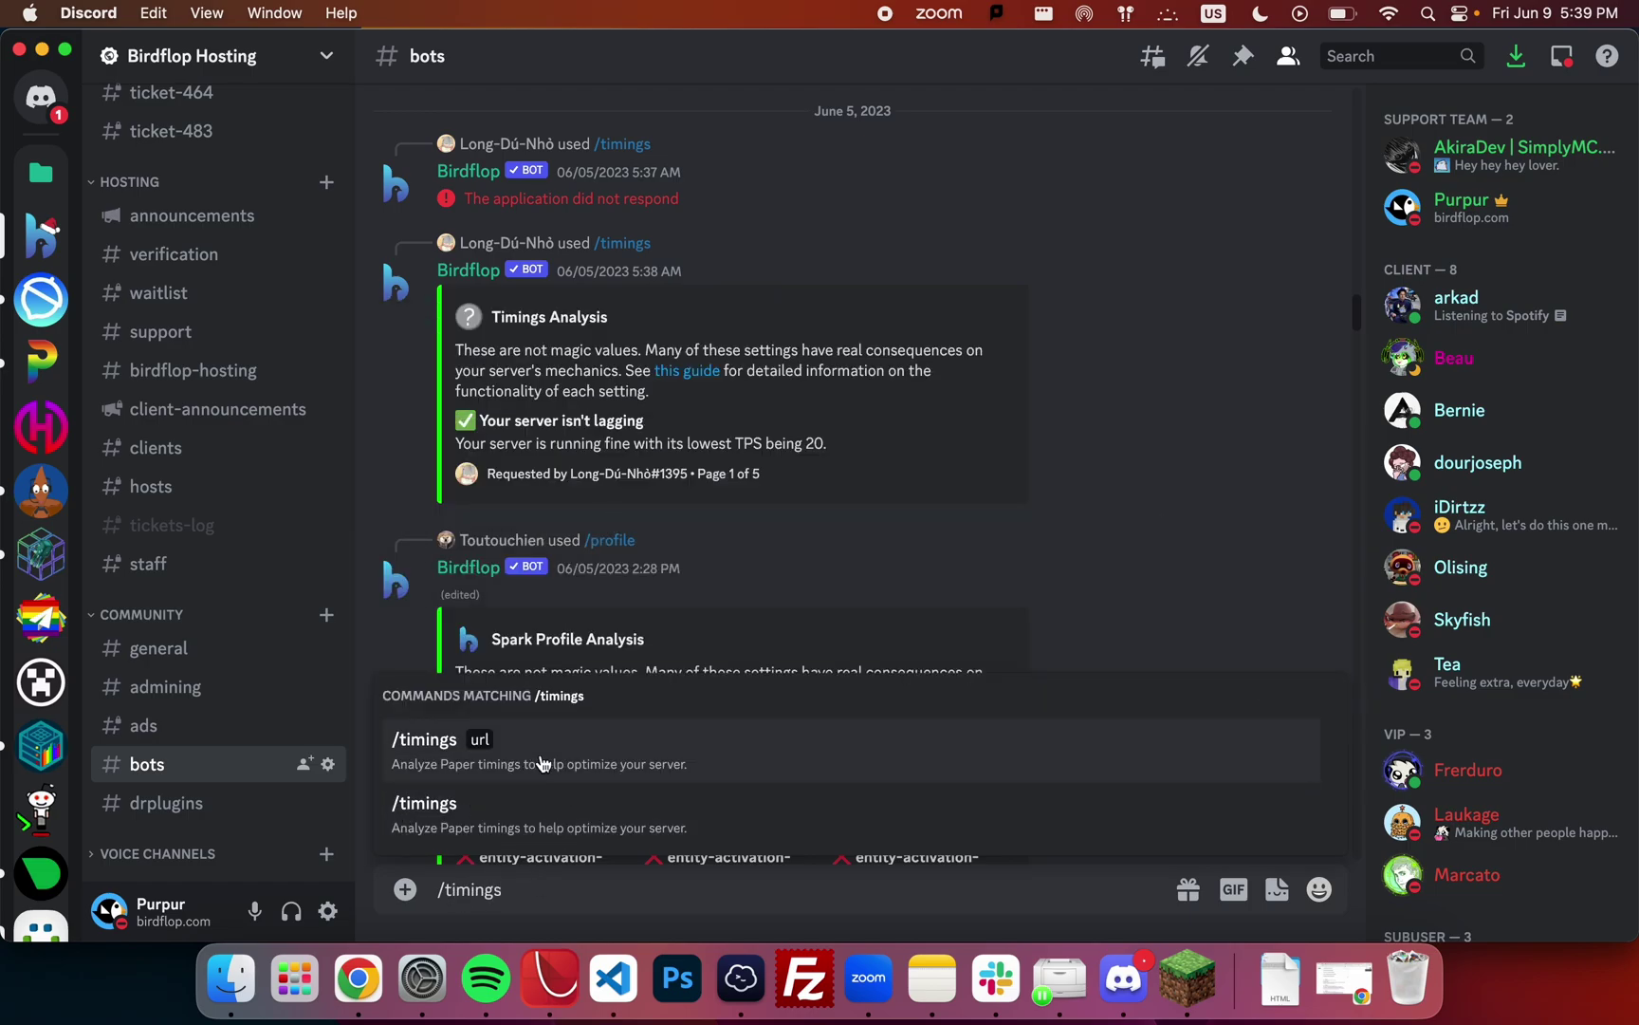
{"action": "key", "text": "super+v"}
{"action": "key", "text": "Tab"}
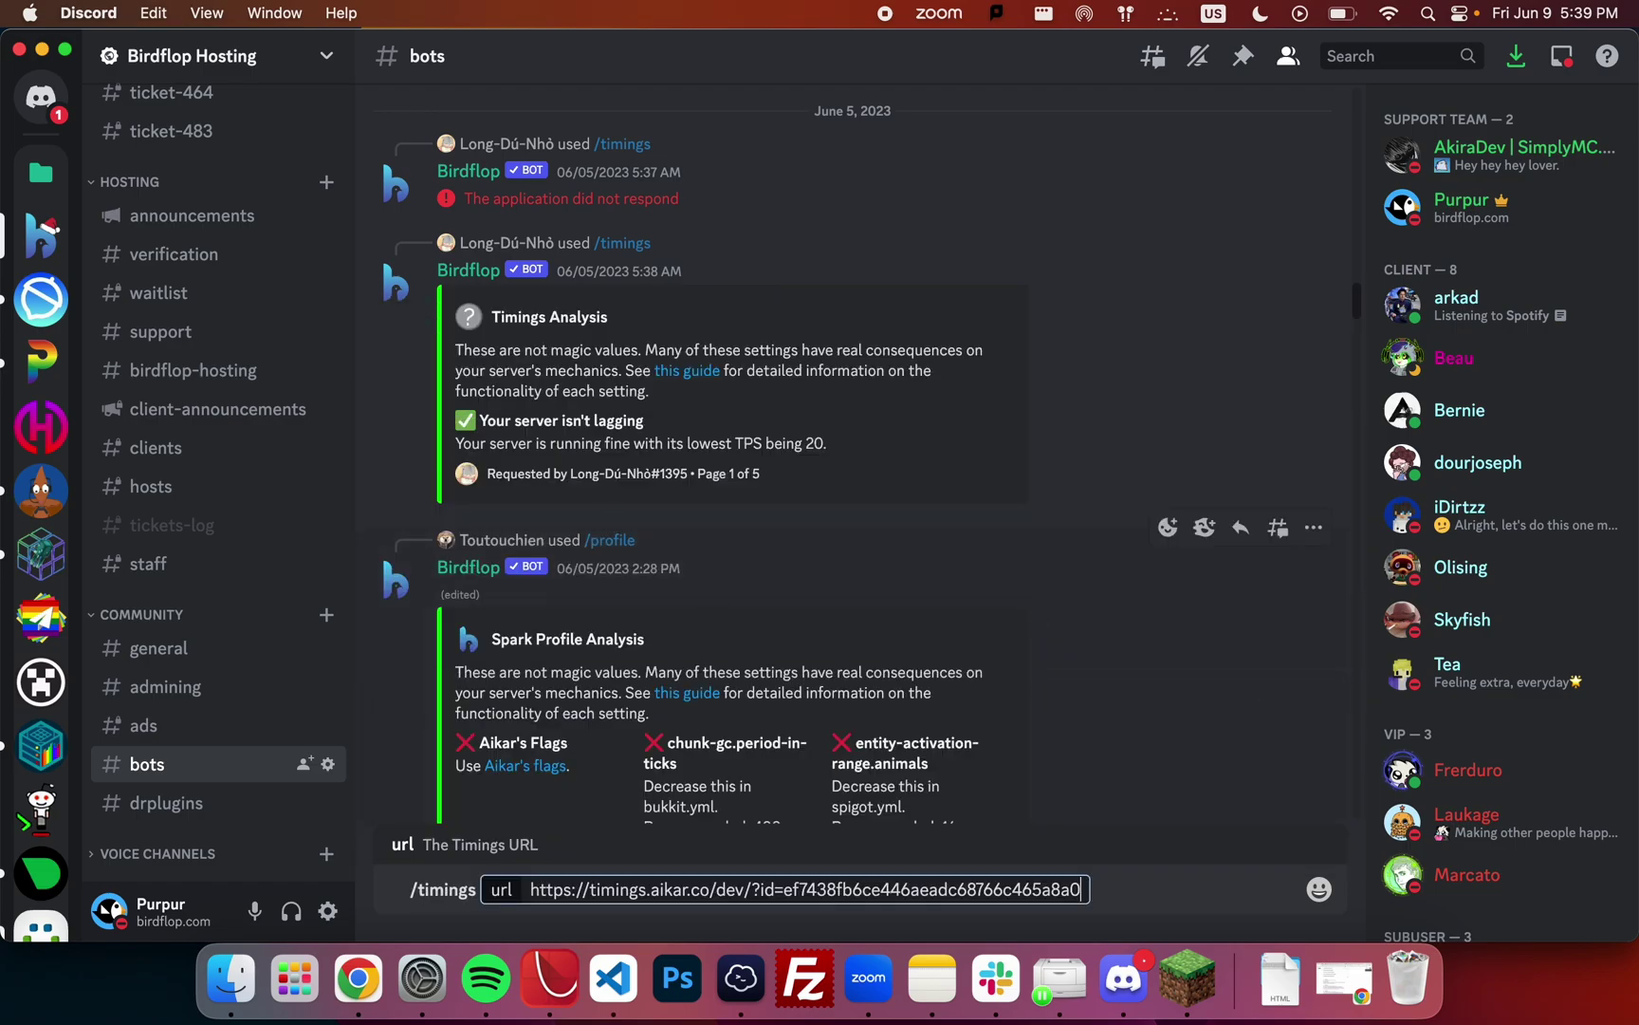
{"action": "key", "text": "Return"}
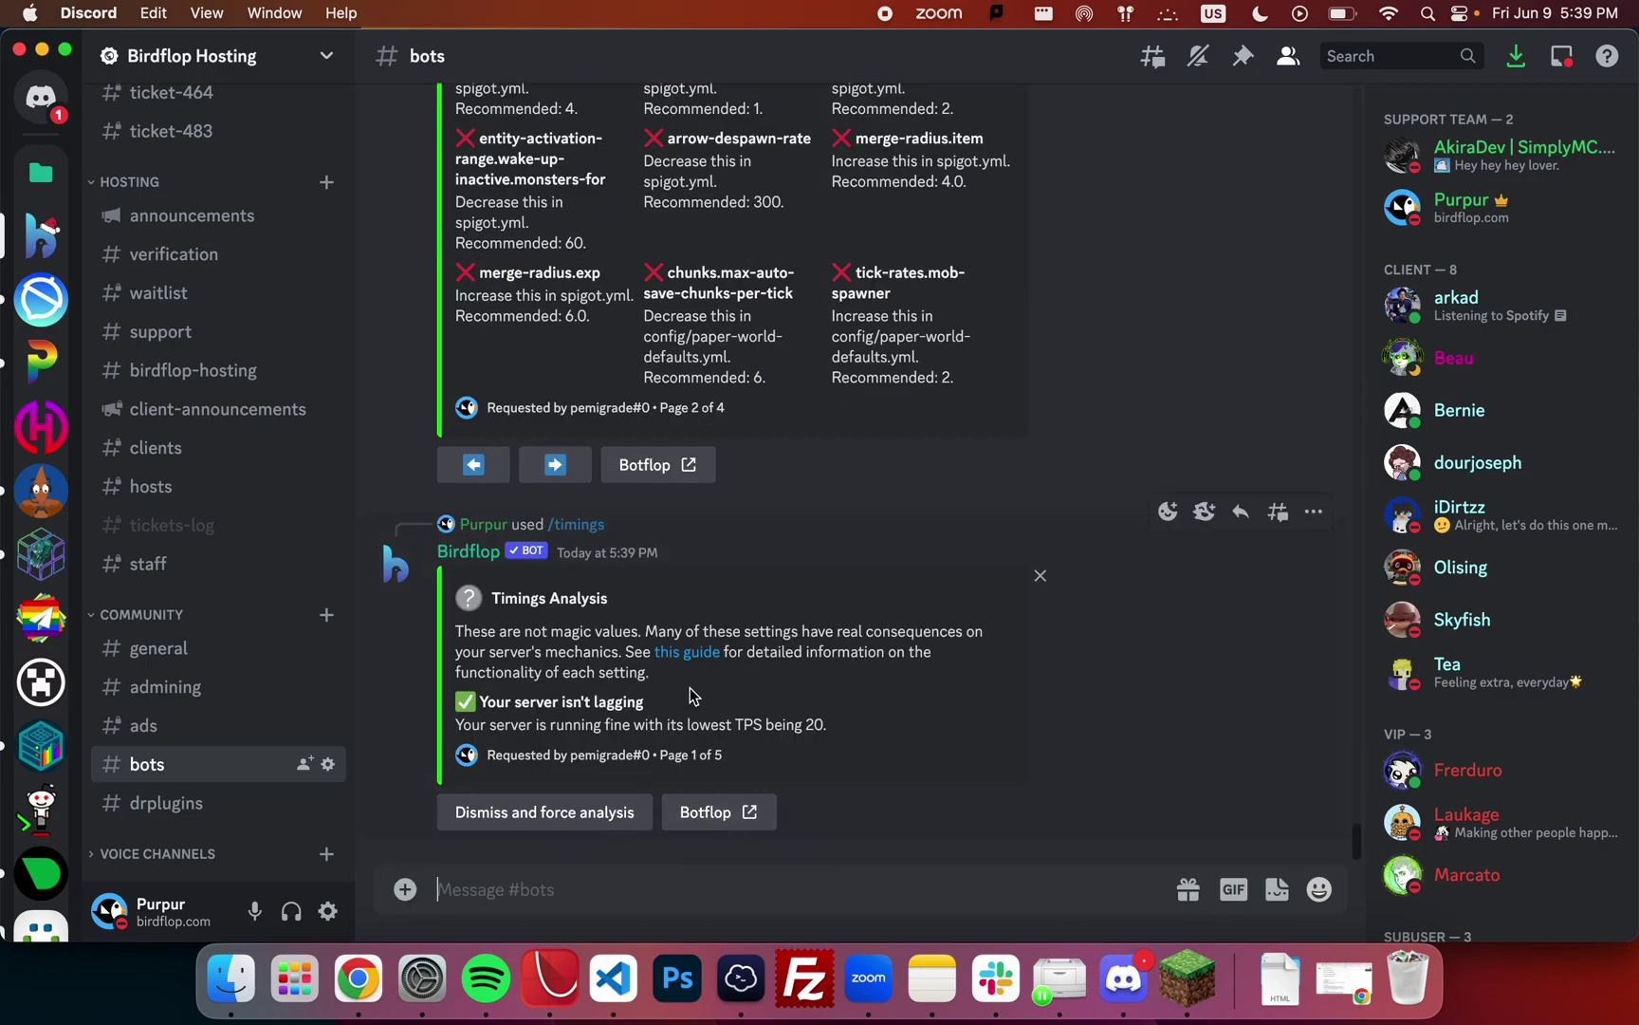
Dismiss the not-lagging notice to force the timings analysis, and review its recommendations through page 2.
{"action": "left_click", "coordinate": [606, 822]}
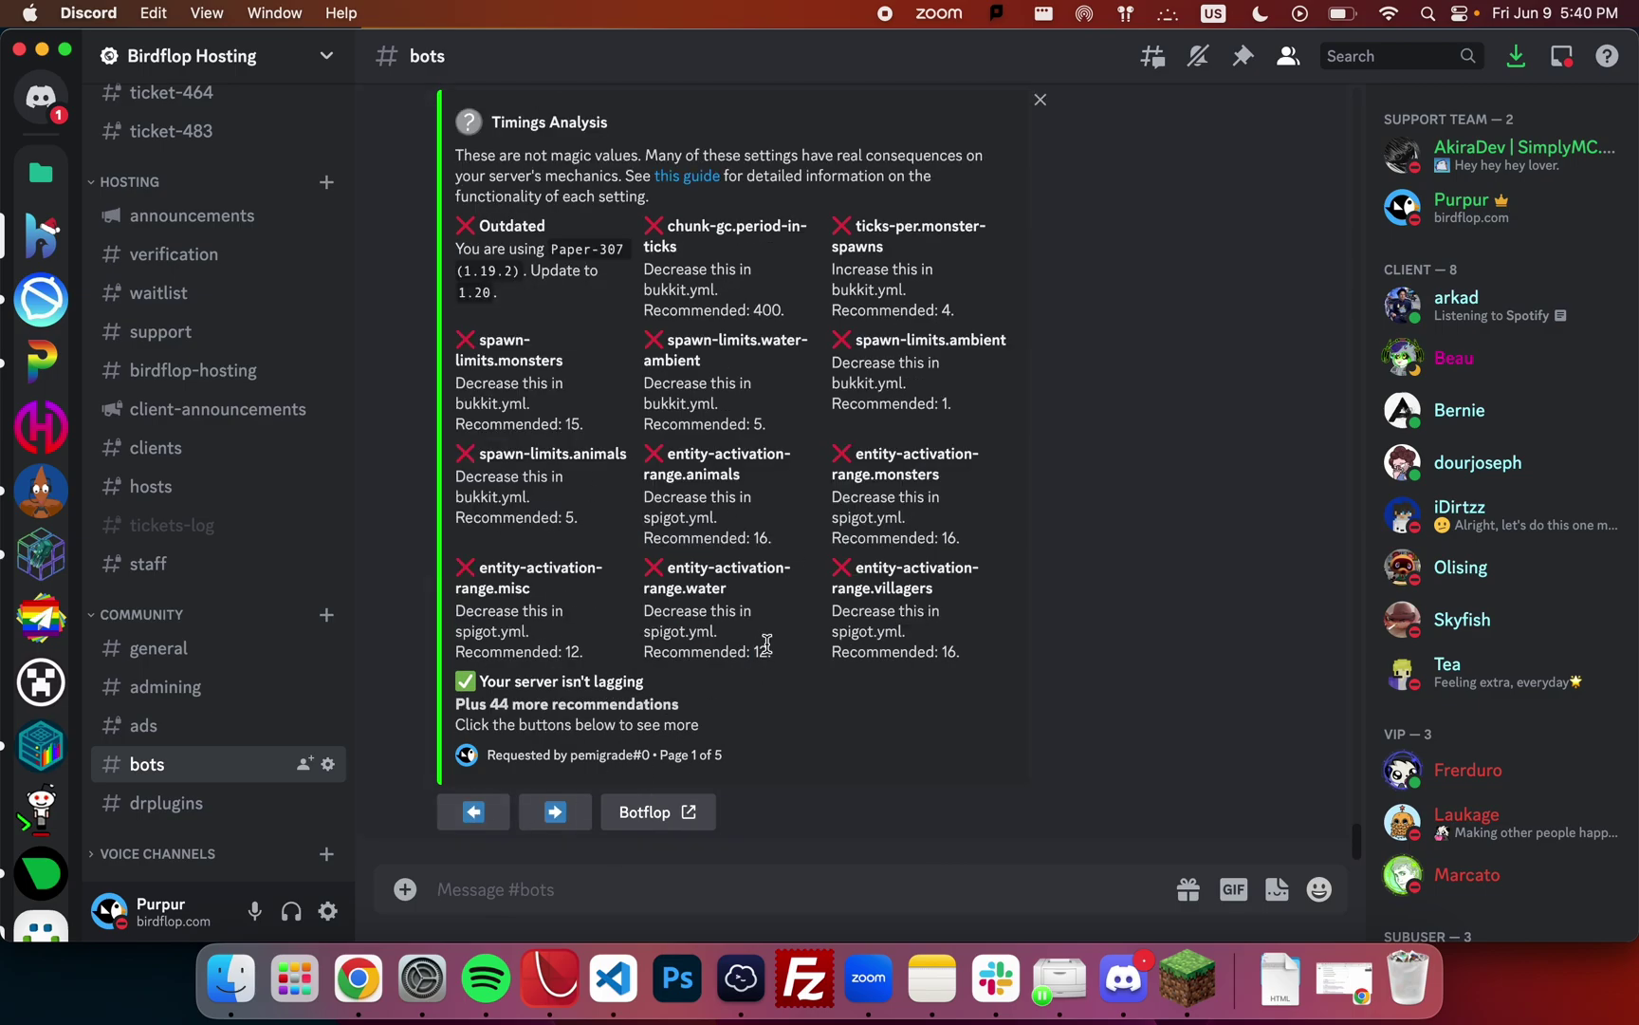
{"action": "left_click_drag", "start_coordinate": [570, 245], "coordinate": [841, 343]}
{"action": "left_click", "coordinate": [560, 259]}
{"action": "left_click", "coordinate": [555, 812]}
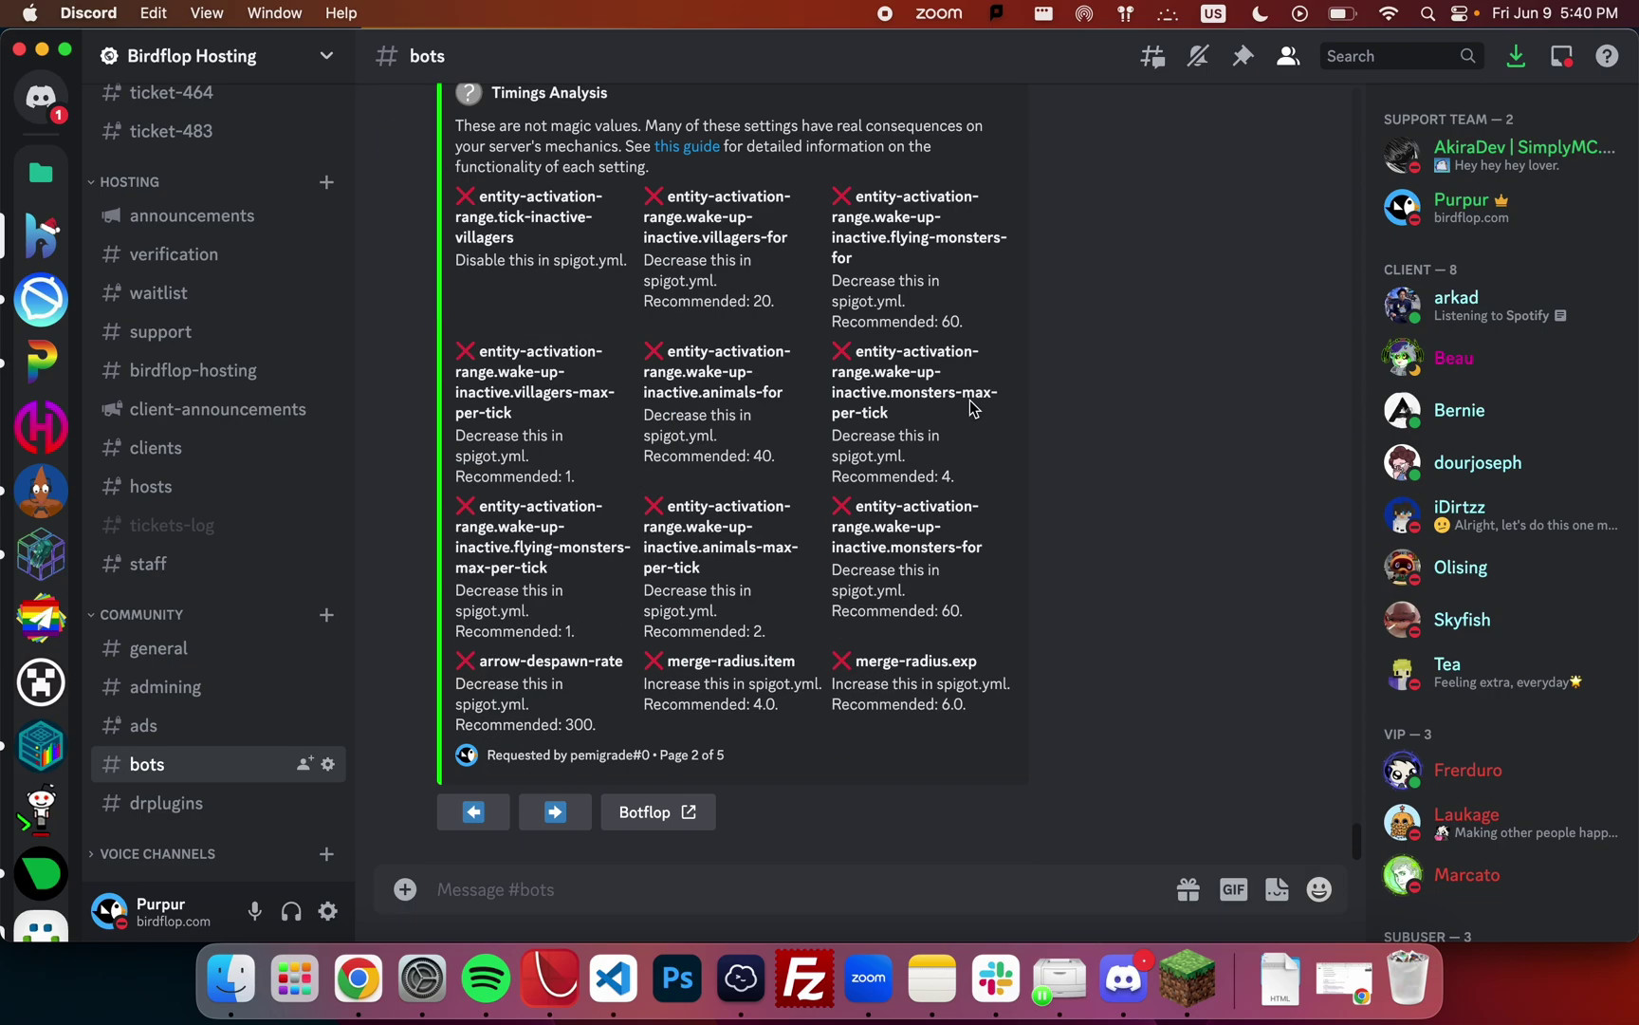
Switch to Chrome, save spigot.yml, and restart the Testing server from its console while checking the startup output.
{"action": "left_click", "coordinate": [359, 982]}
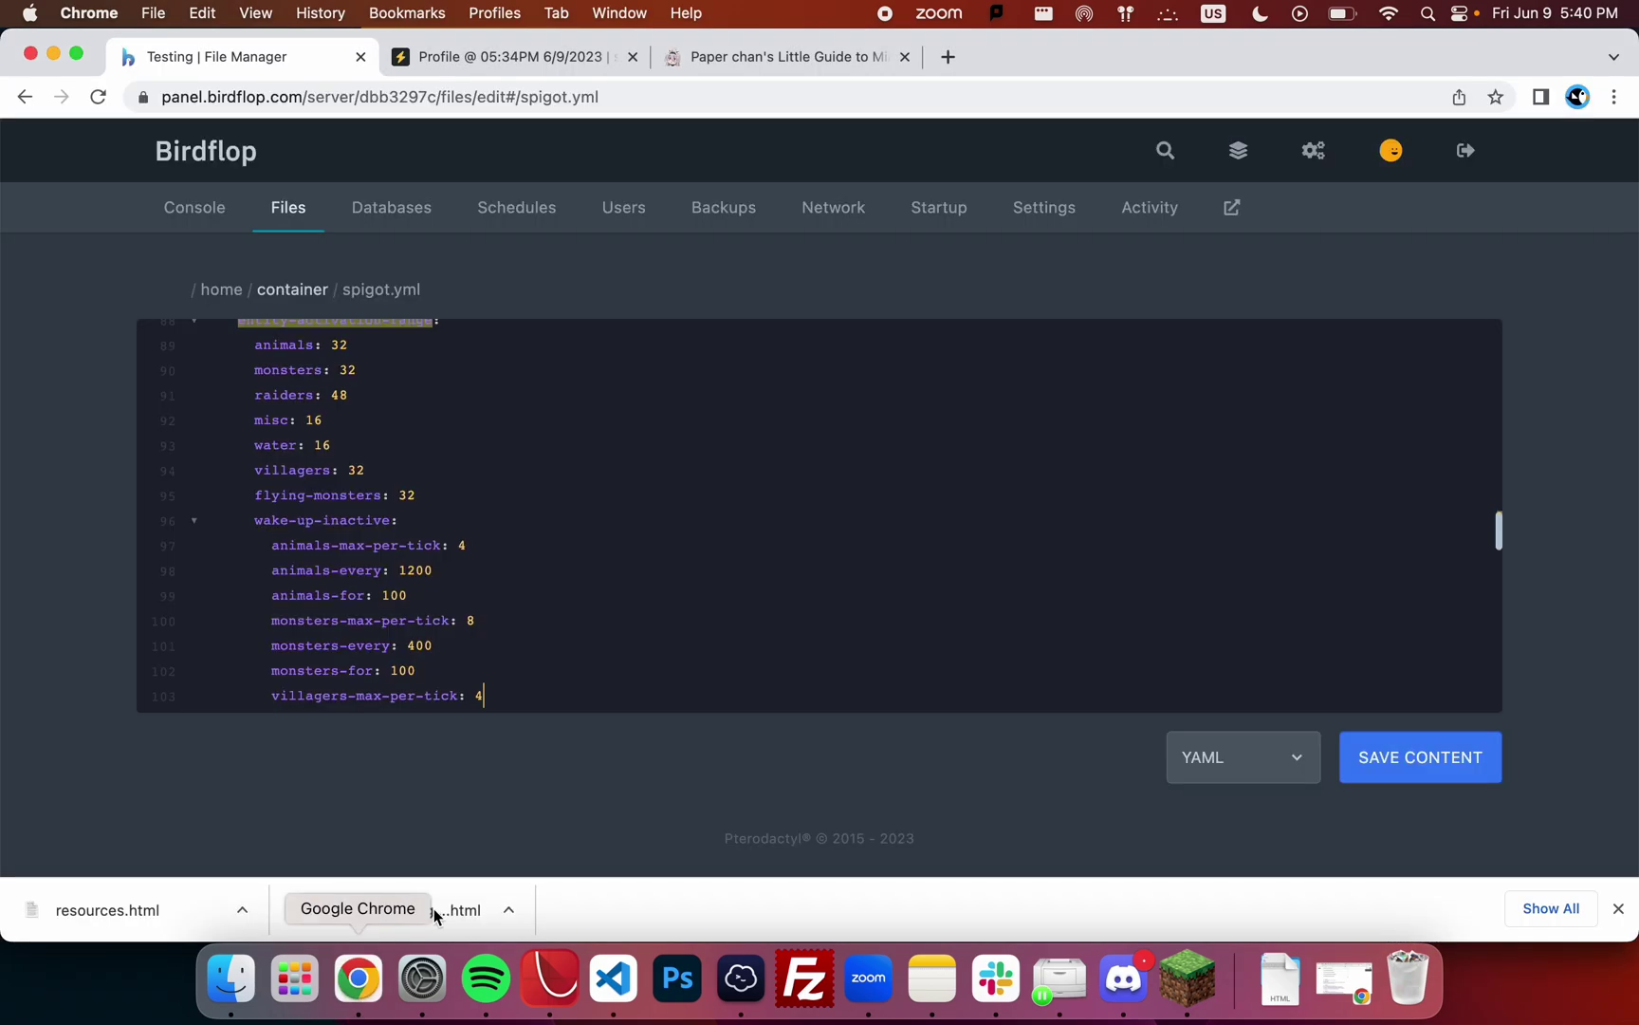
{"action": "left_click", "coordinate": [1443, 787]}
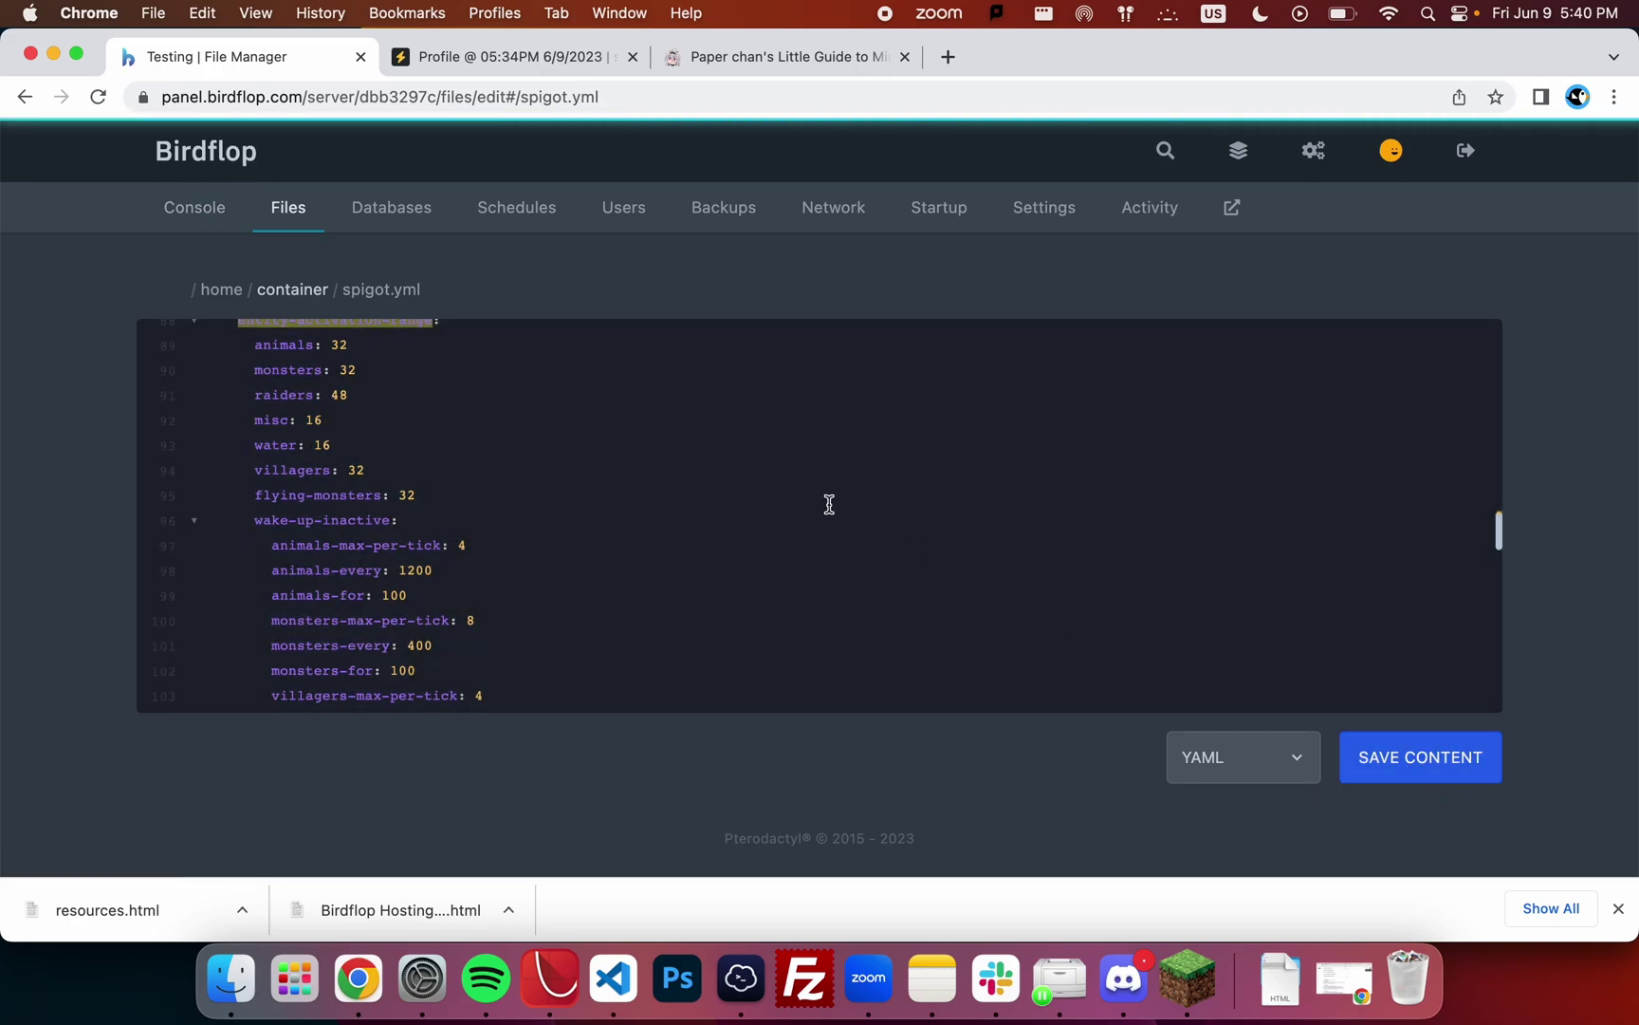
{"action": "left_click", "coordinate": [178, 191]}
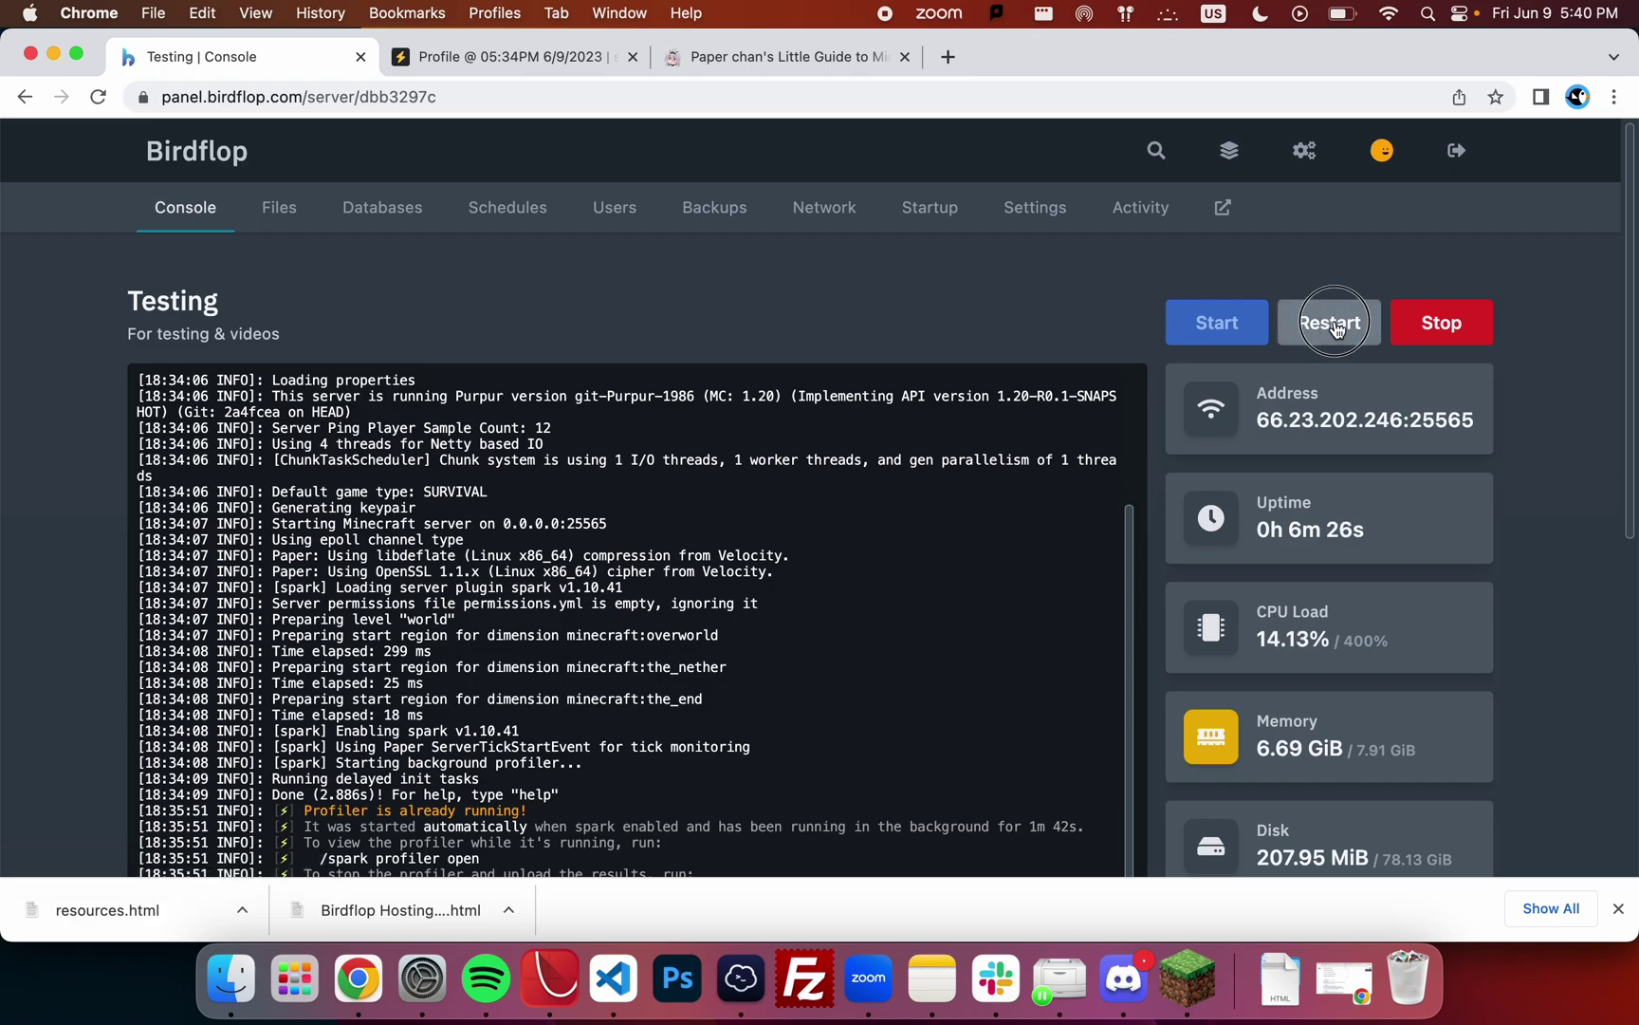
{"action": "left_click", "coordinate": [1326, 323]}
{"action": "scroll", "coordinate": [1404, 484], "scroll_direction": "down", "scroll_amount": 3}
{"action": "scroll", "coordinate": [1404, 484], "scroll_direction": "down", "scroll_amount": 3}
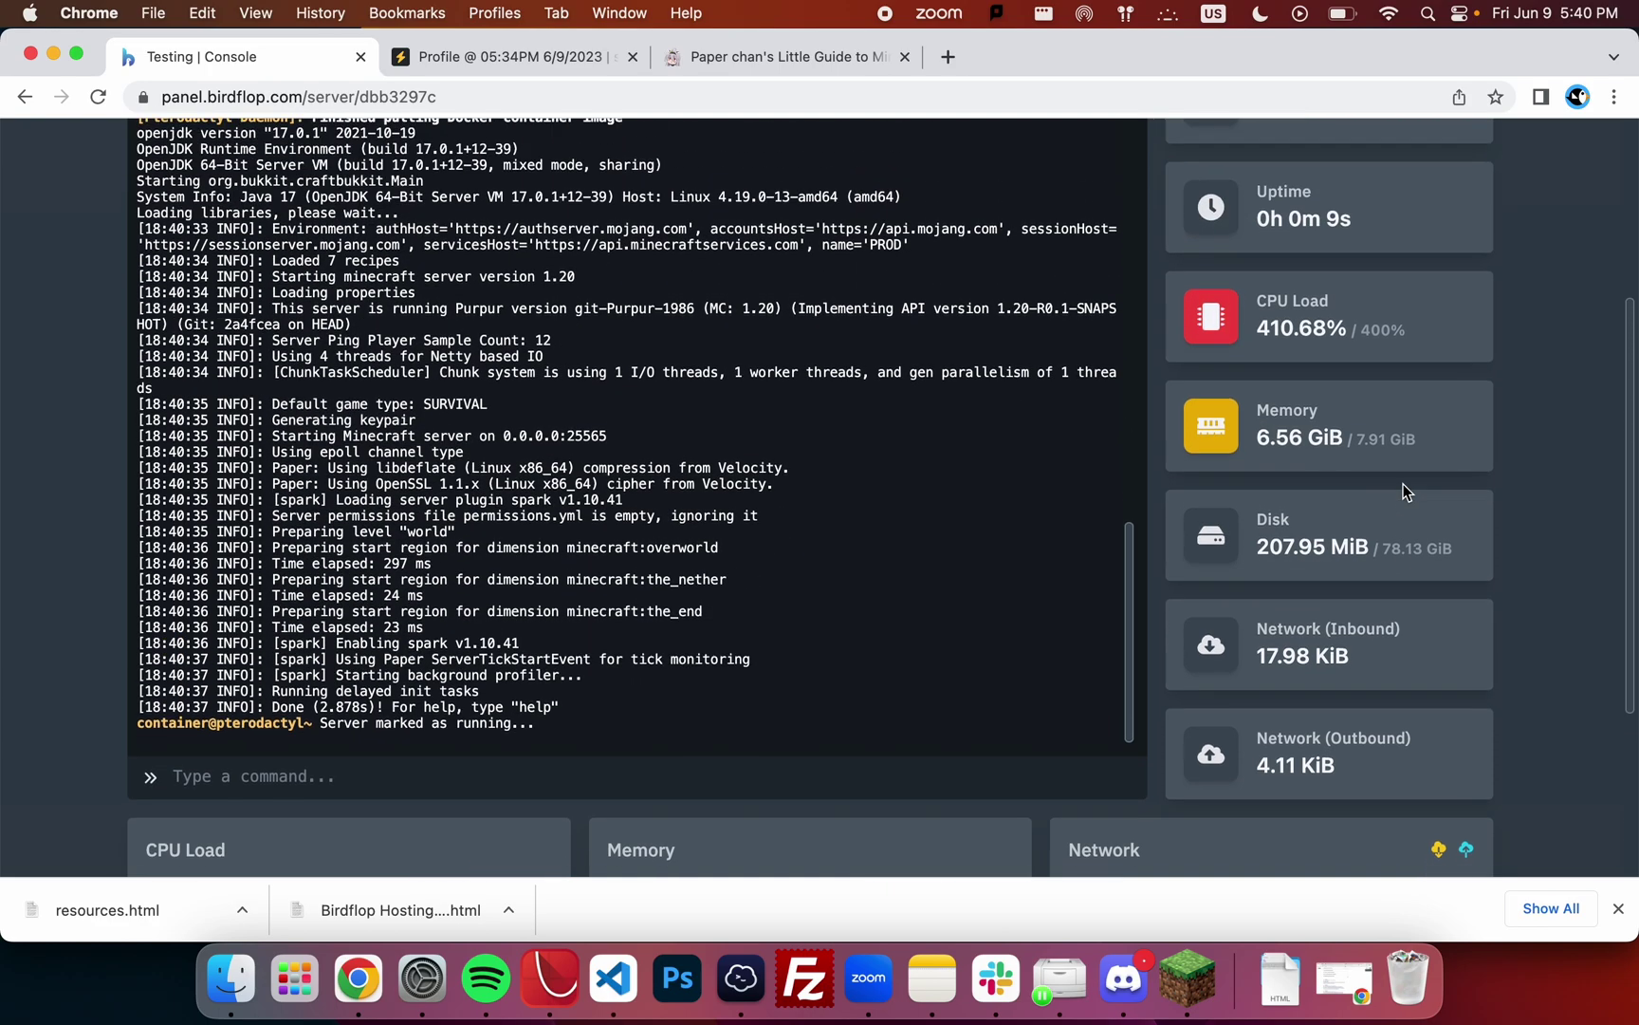
{"action": "scroll", "coordinate": [1517, 489], "scroll_direction": "down", "scroll_amount": 1}
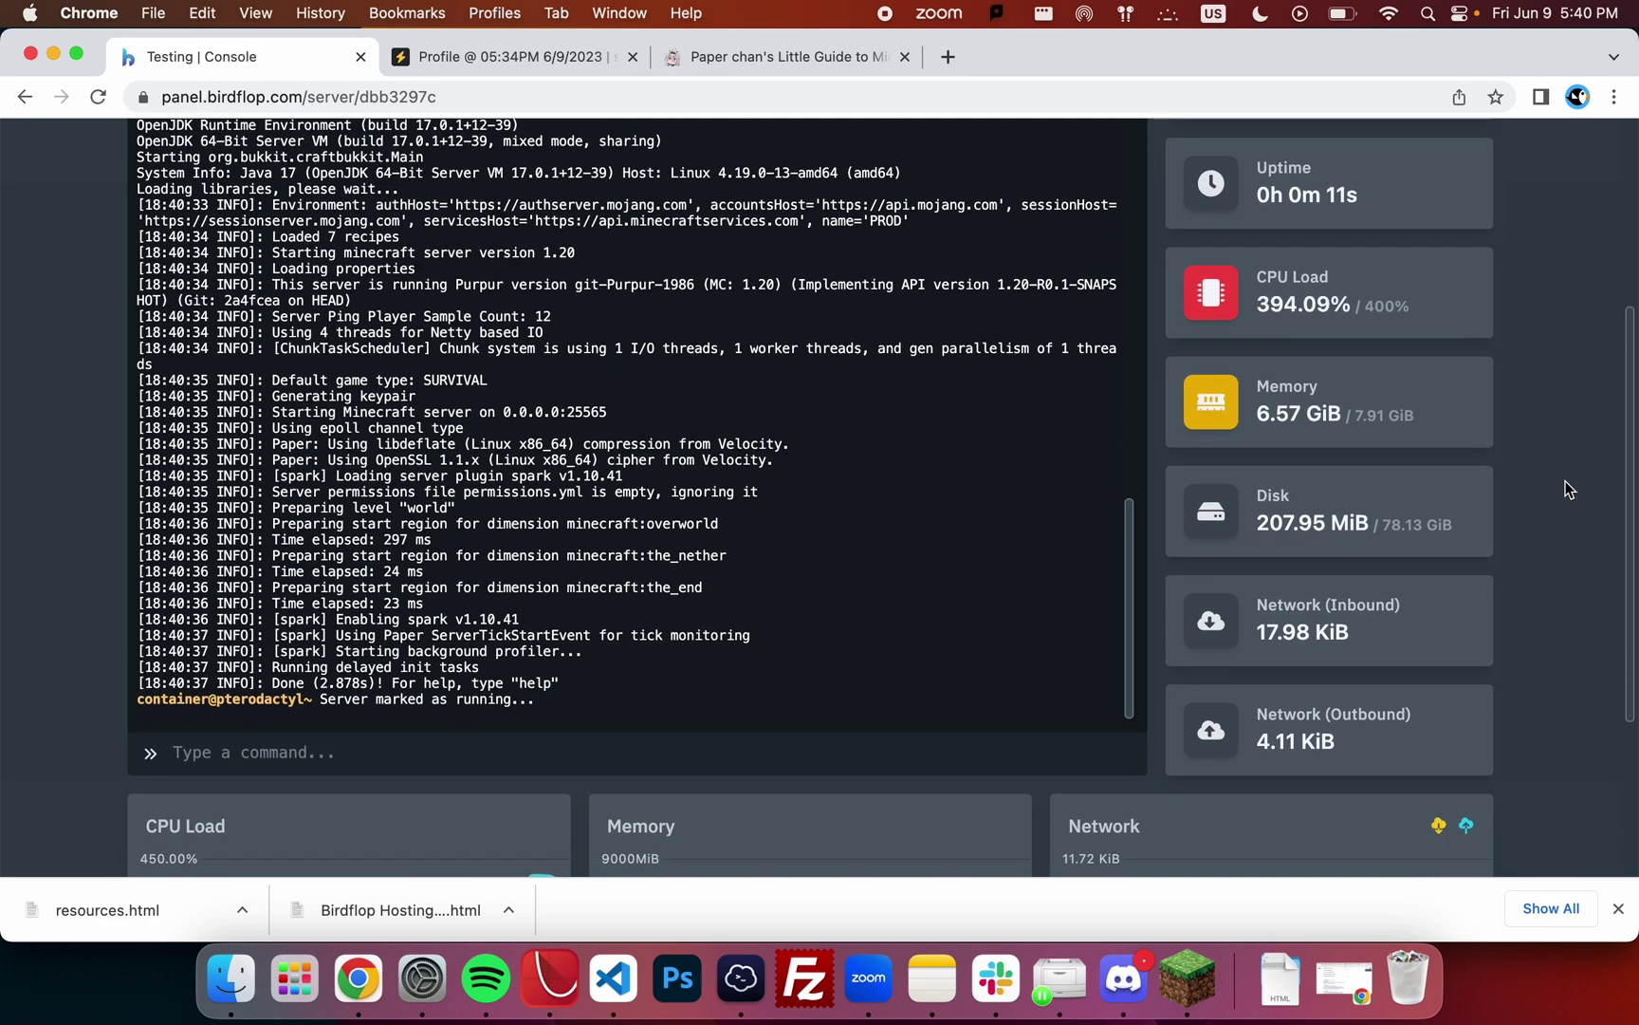
{"action": "scroll", "coordinate": [1472, 381], "scroll_direction": "up", "scroll_amount": 3}
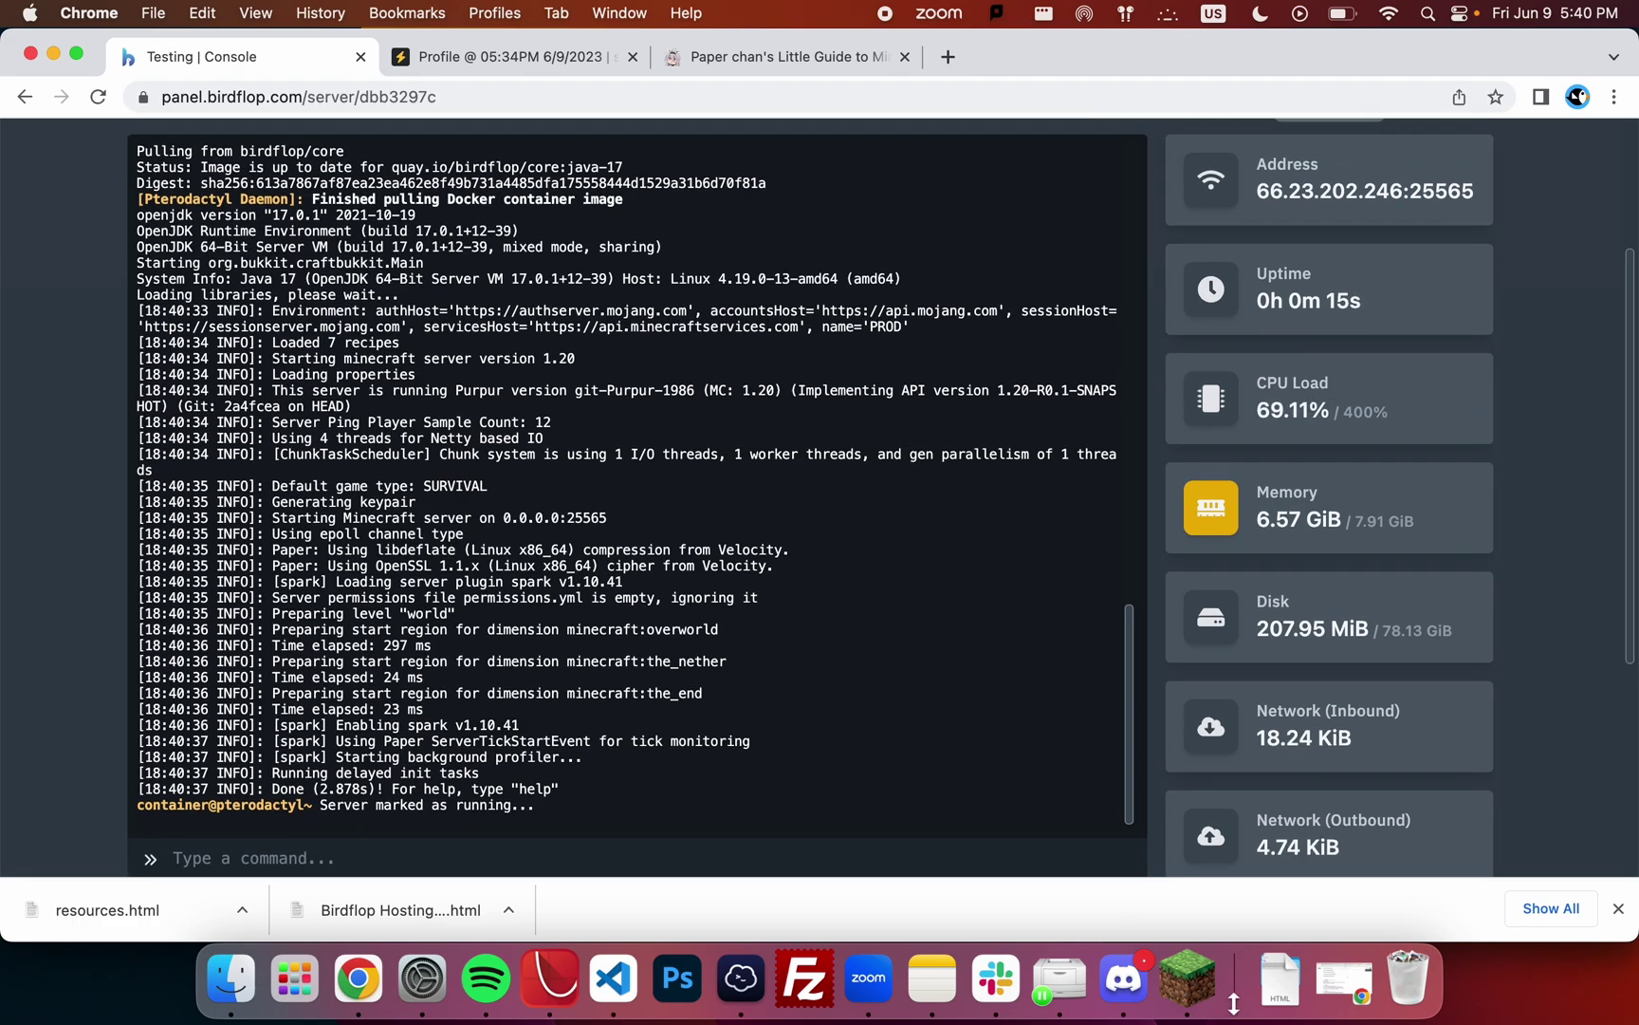
Switch to Discord to look through the admining channel's help messages, and return to the server console in Chrome.
{"action": "left_click", "coordinate": [1123, 977]}
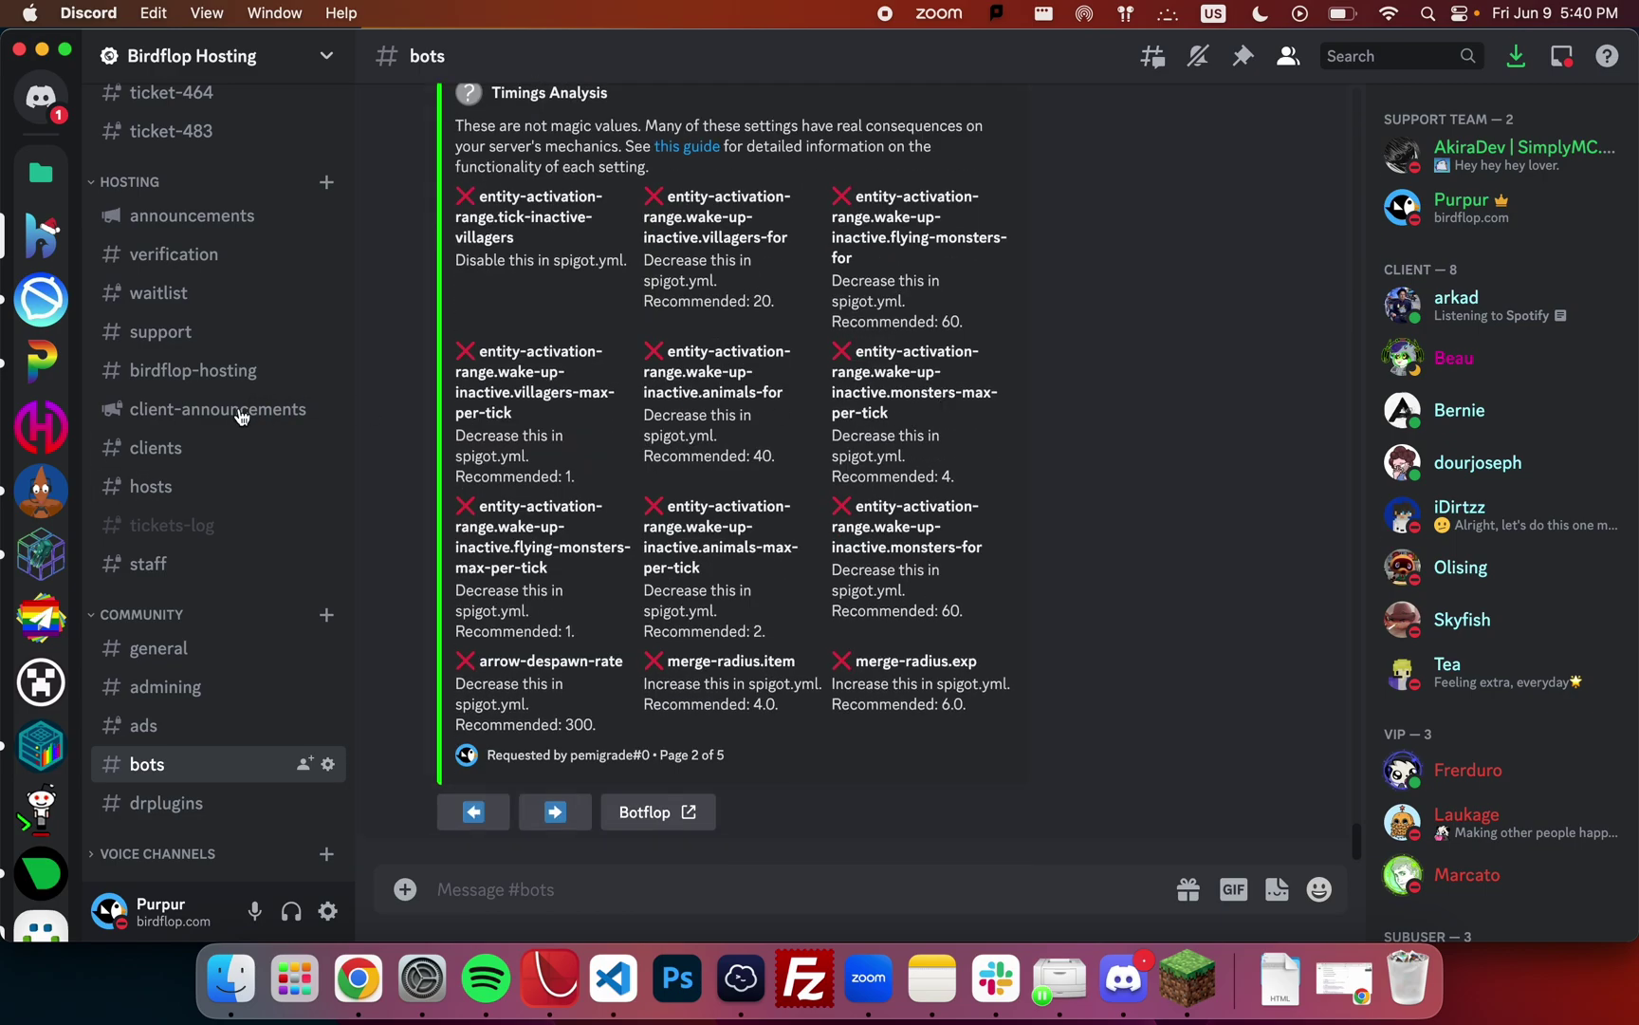
{"action": "left_click", "coordinate": [234, 686]}
{"action": "scroll", "coordinate": [658, 434], "scroll_direction": "up", "scroll_amount": 10}
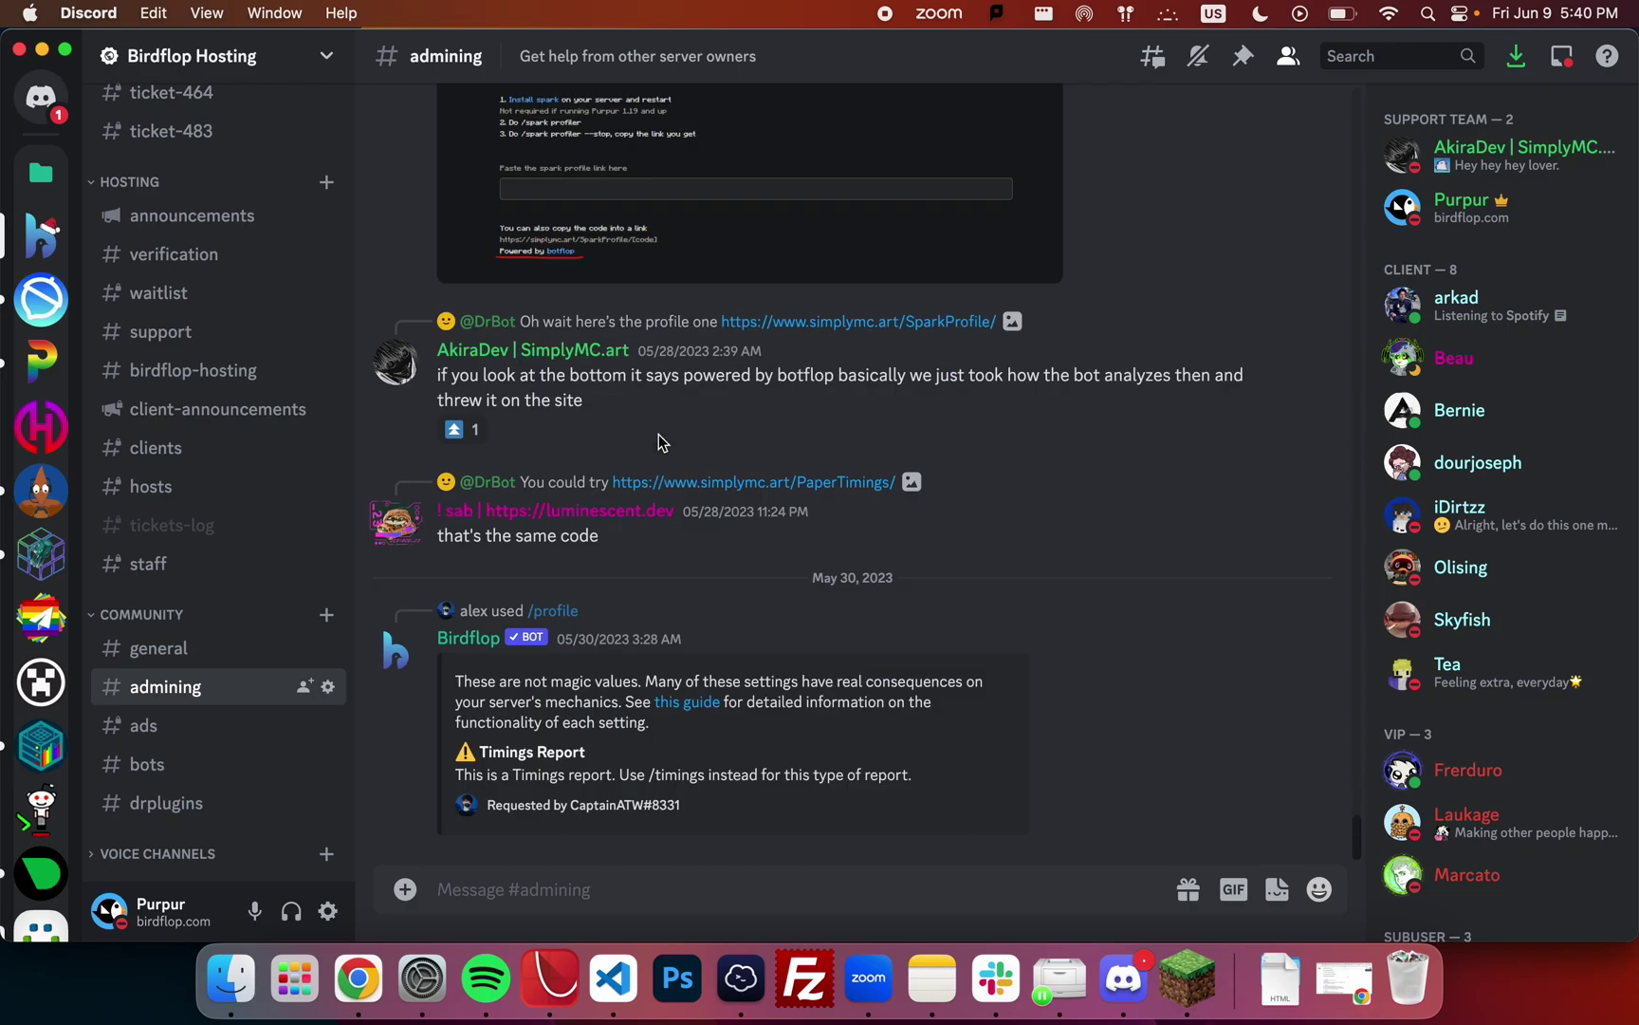
{"action": "scroll", "coordinate": [658, 435], "scroll_direction": "down", "scroll_amount": 8}
{"action": "left_click", "coordinate": [385, 1020]}
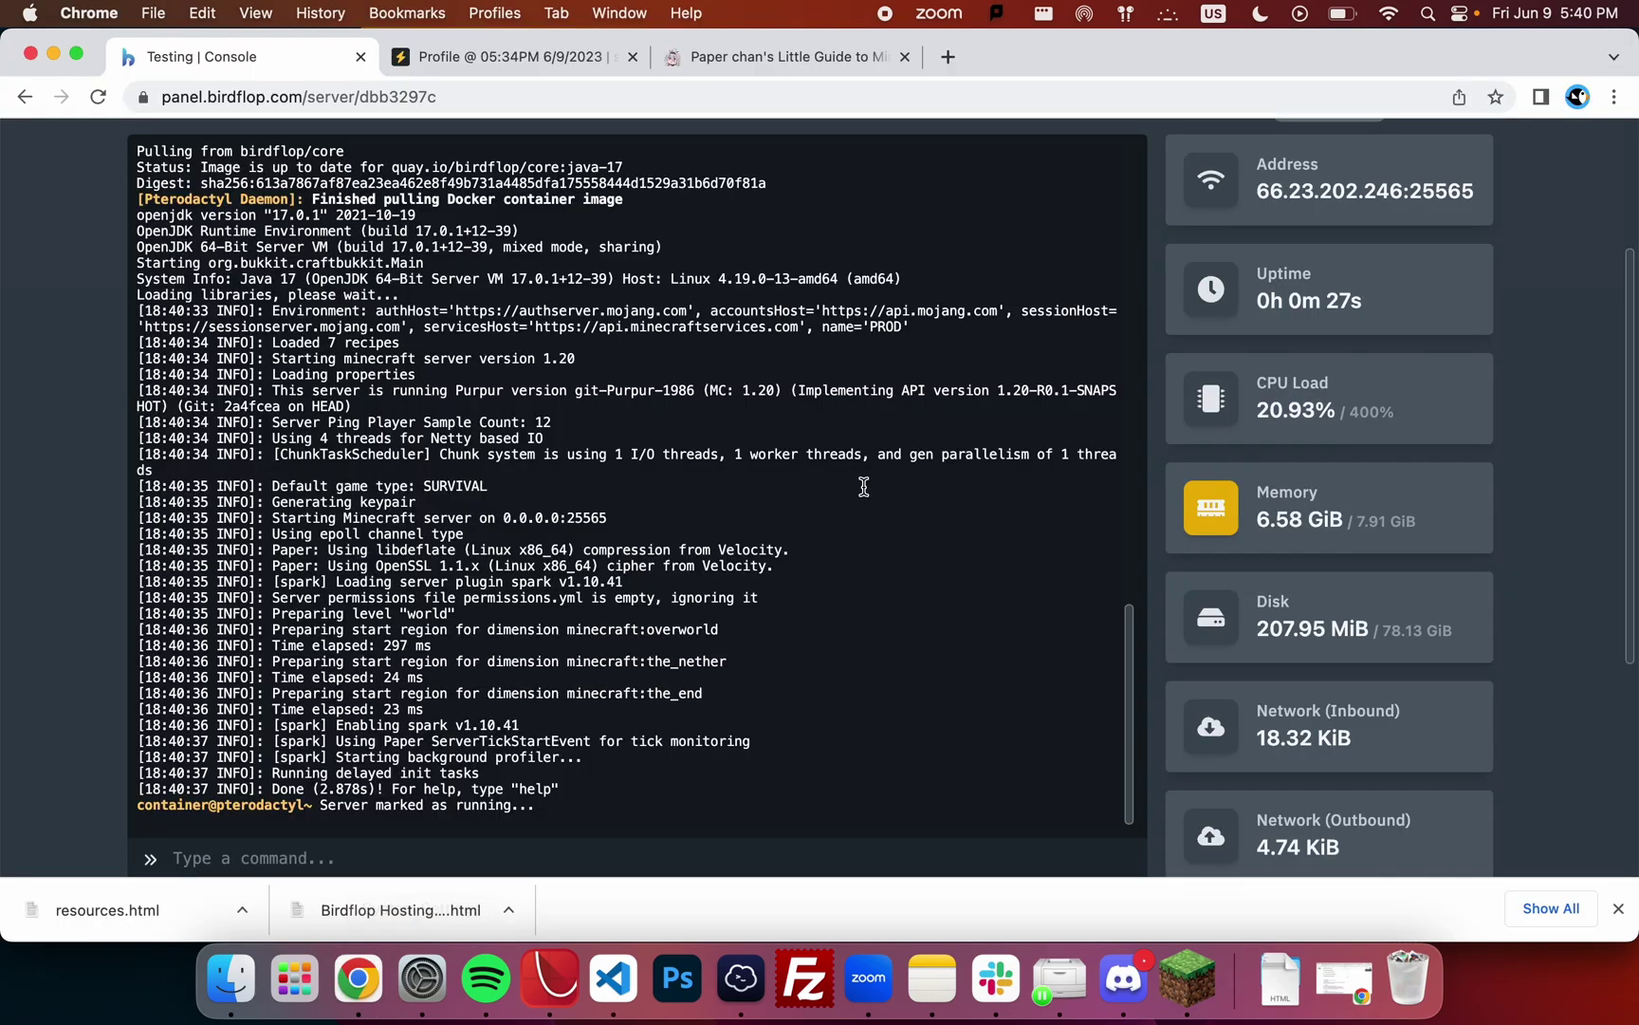